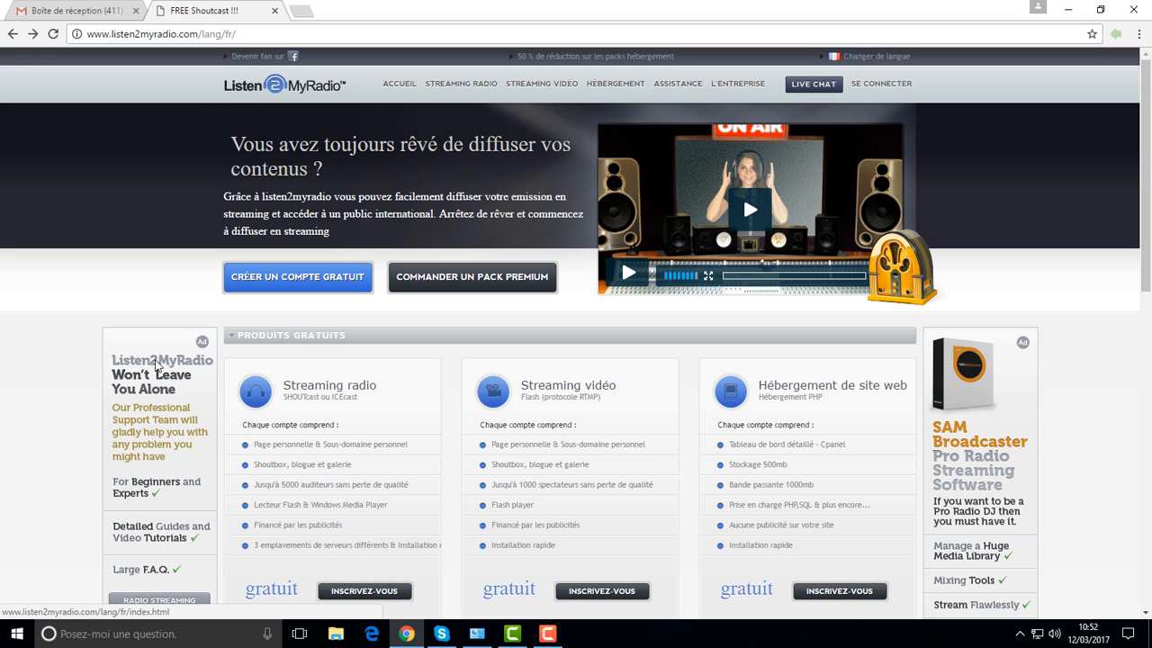
Step: Scroll down the French homepage and choose Inscrivez-vous under the free Streaming radio offer
scroll(325, 298, down, 1)
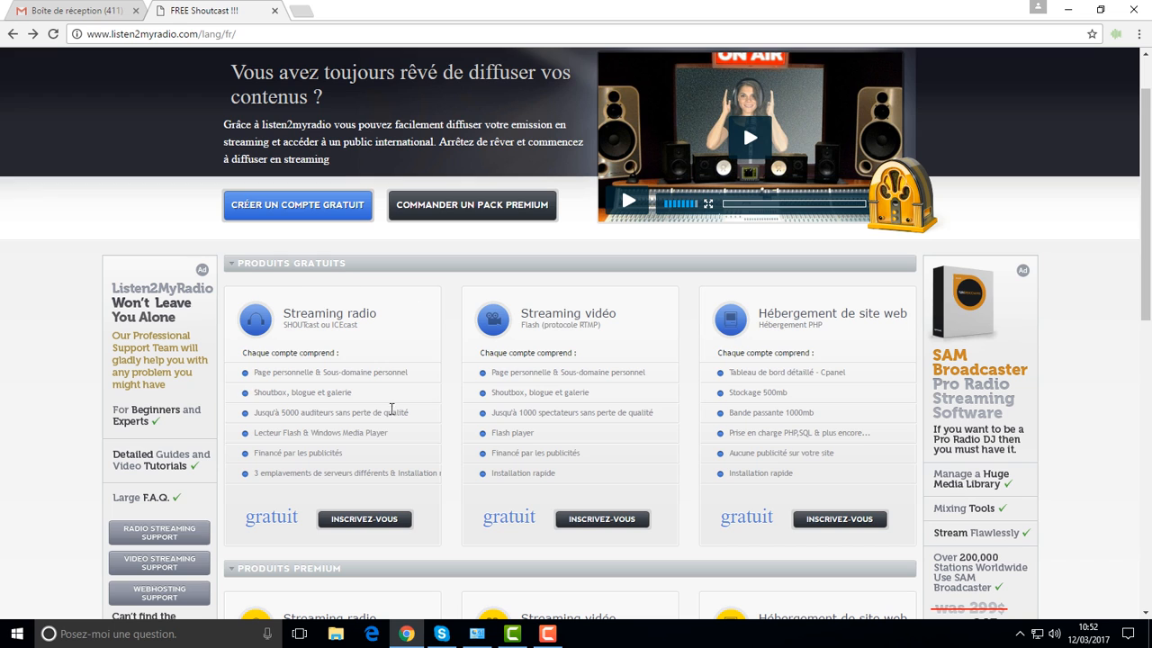
scroll(341, 351, down, 1)
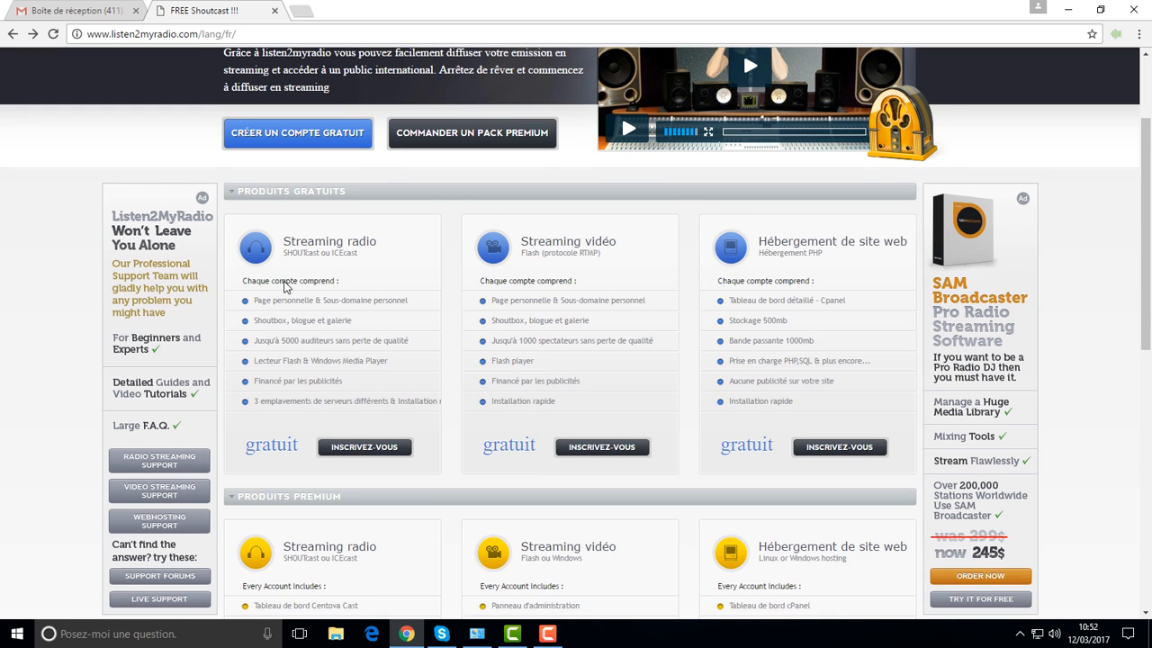
click(344, 450)
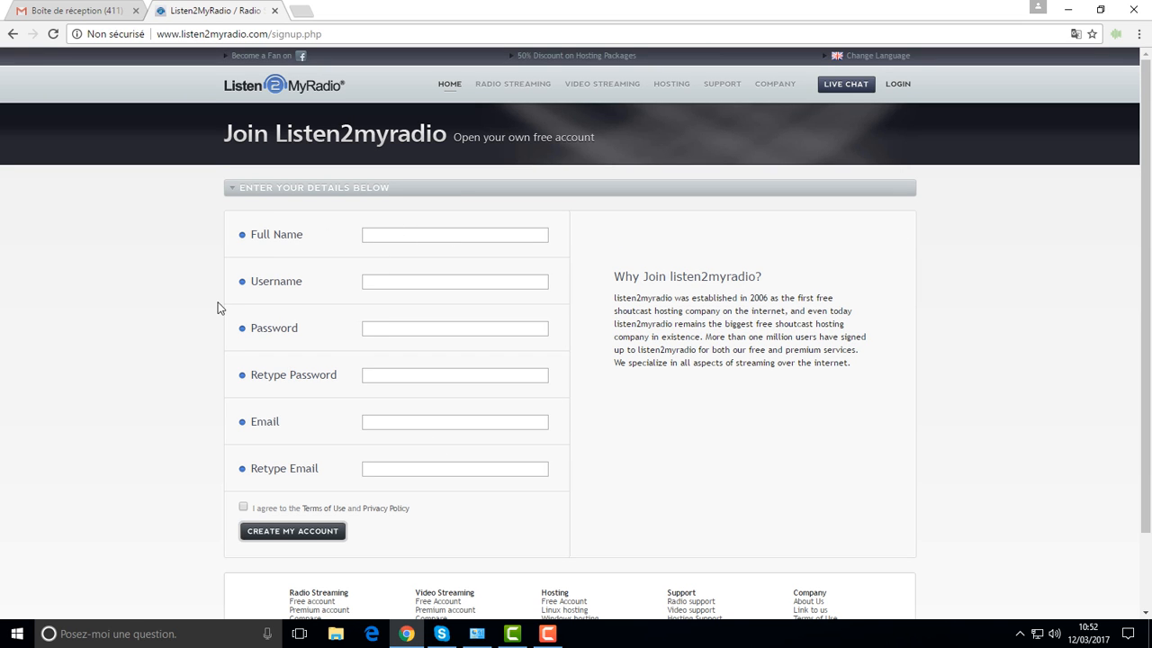
Step: Translate the signup page into French and enter the full name '123 radio'
right_click(141, 297)
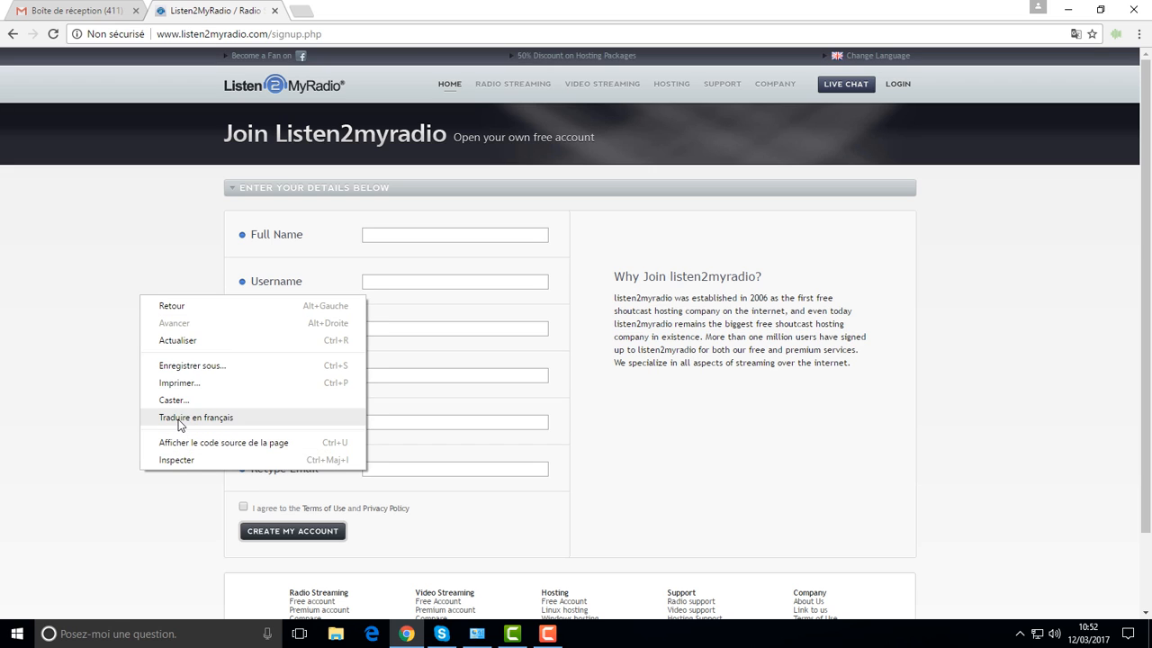
click(179, 418)
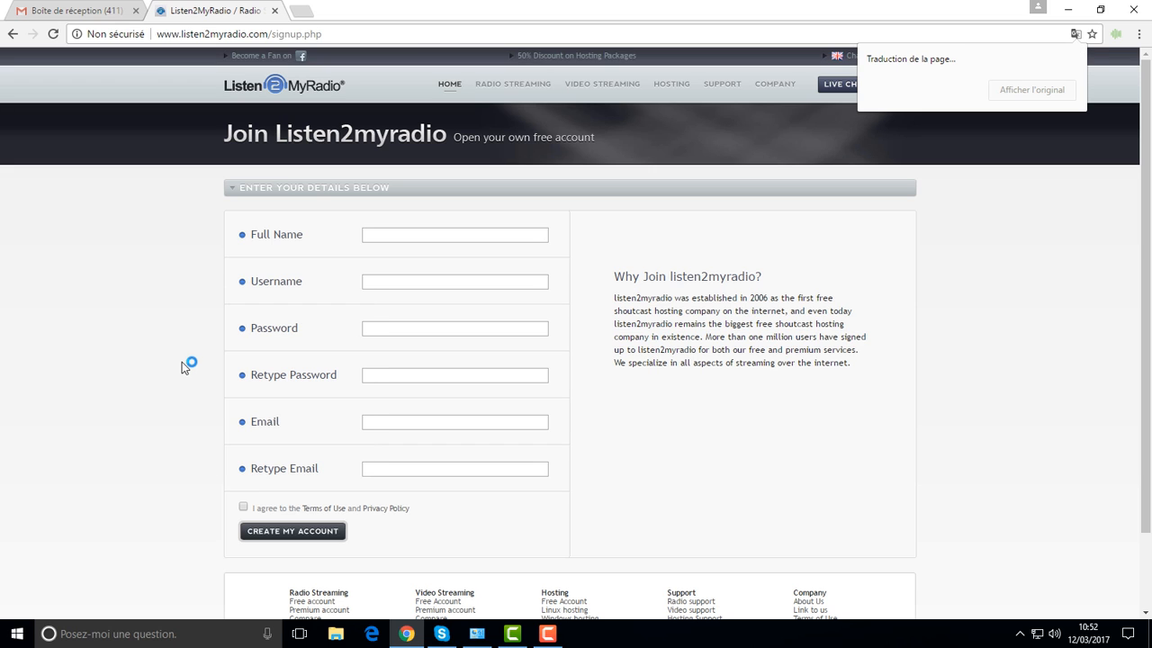
click(400, 234)
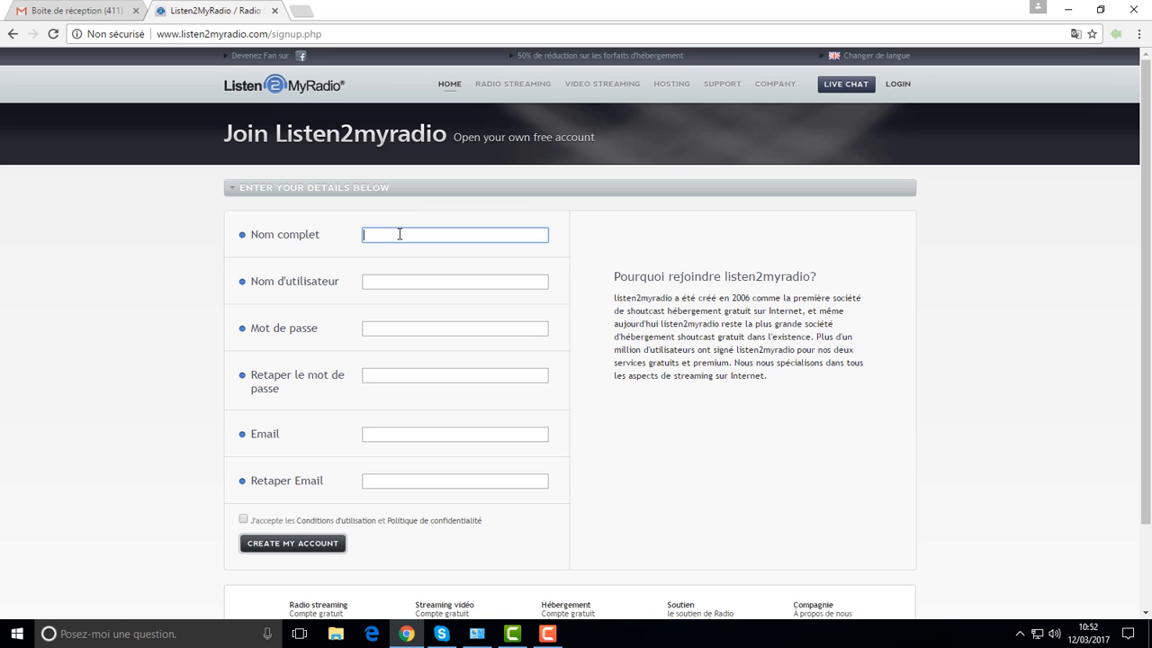
text(oui)
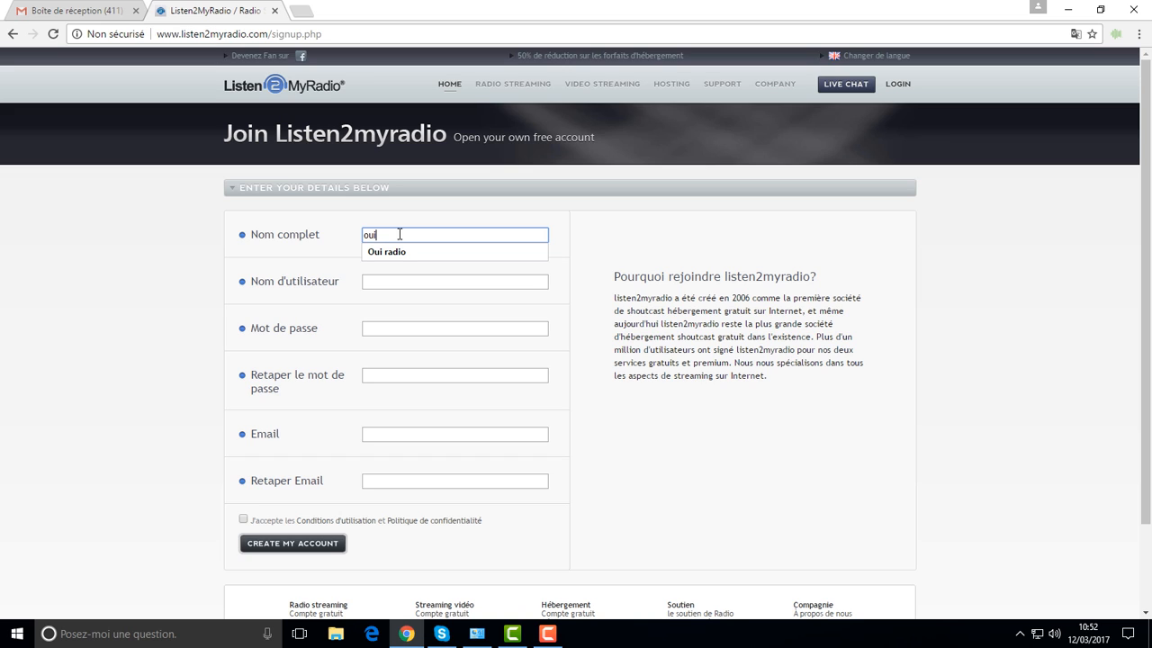
click(401, 253)
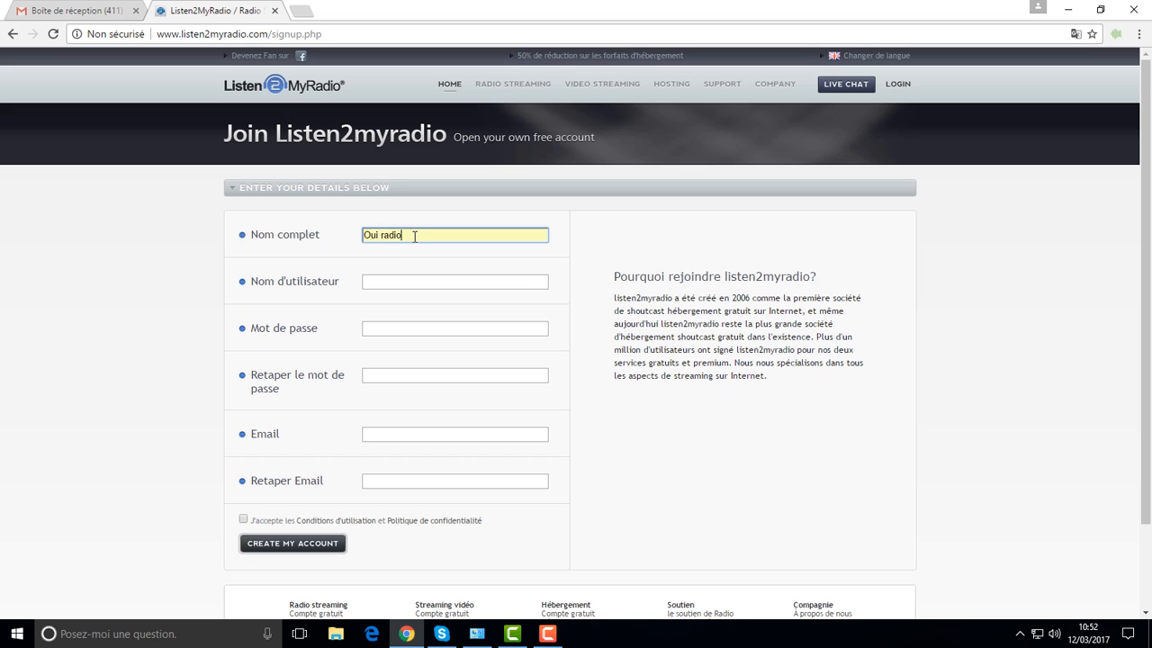
click(300, 241)
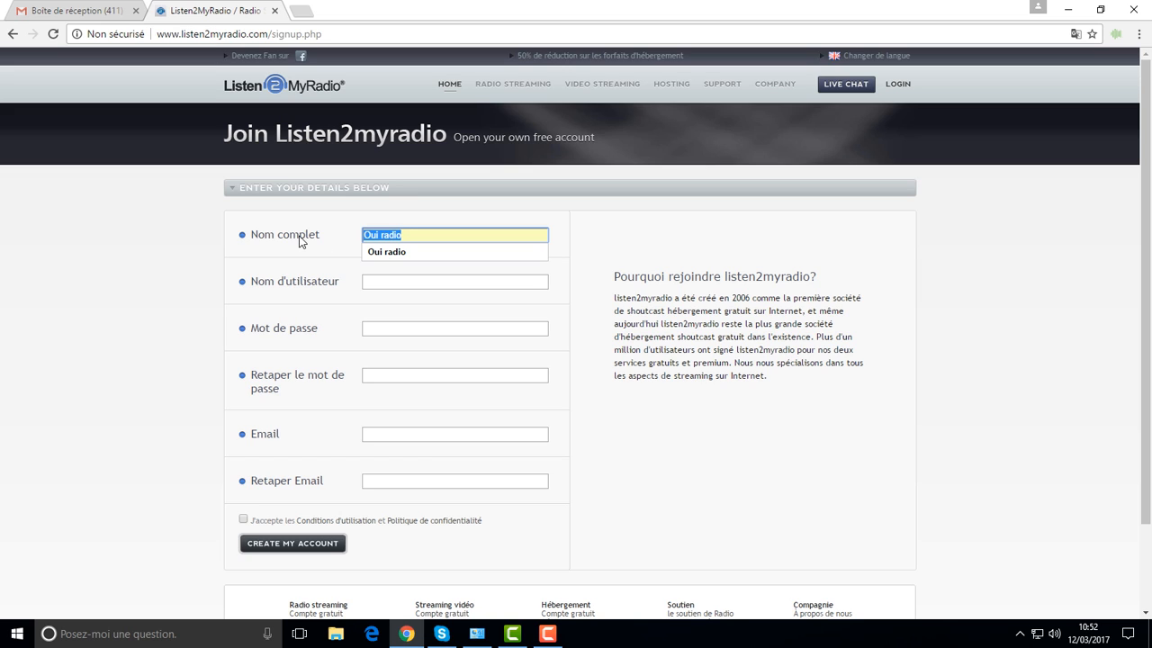
text(123 radio)
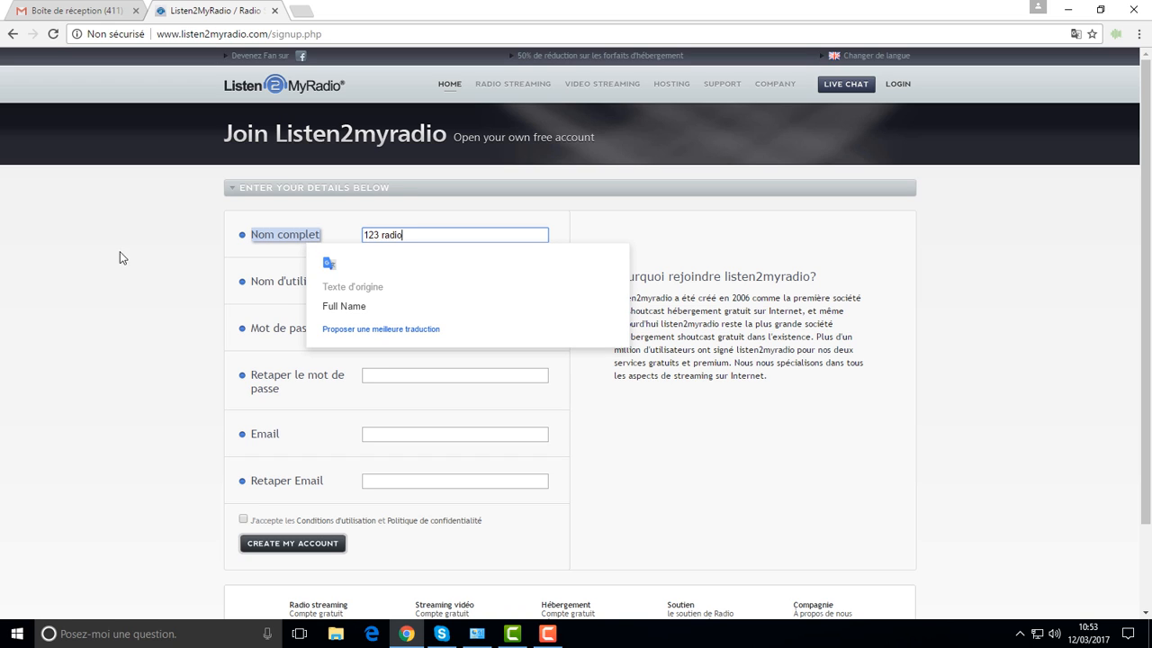
Step: Enter a username and type the account password in both password fields
click(376, 282)
click(375, 283)
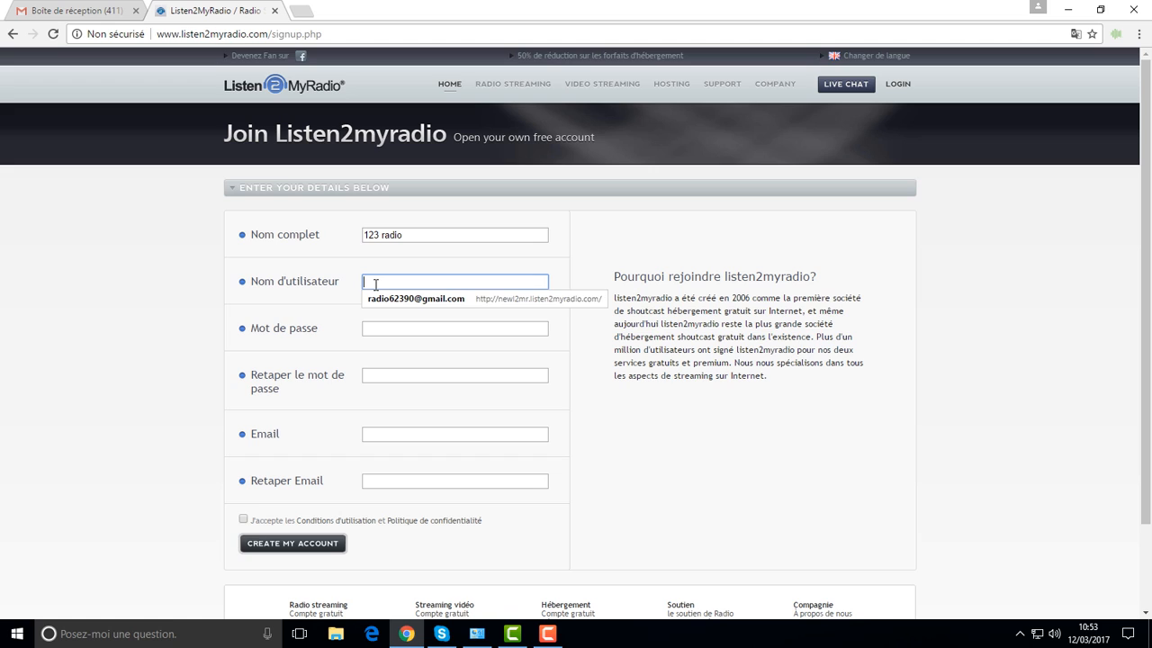
click(176, 314)
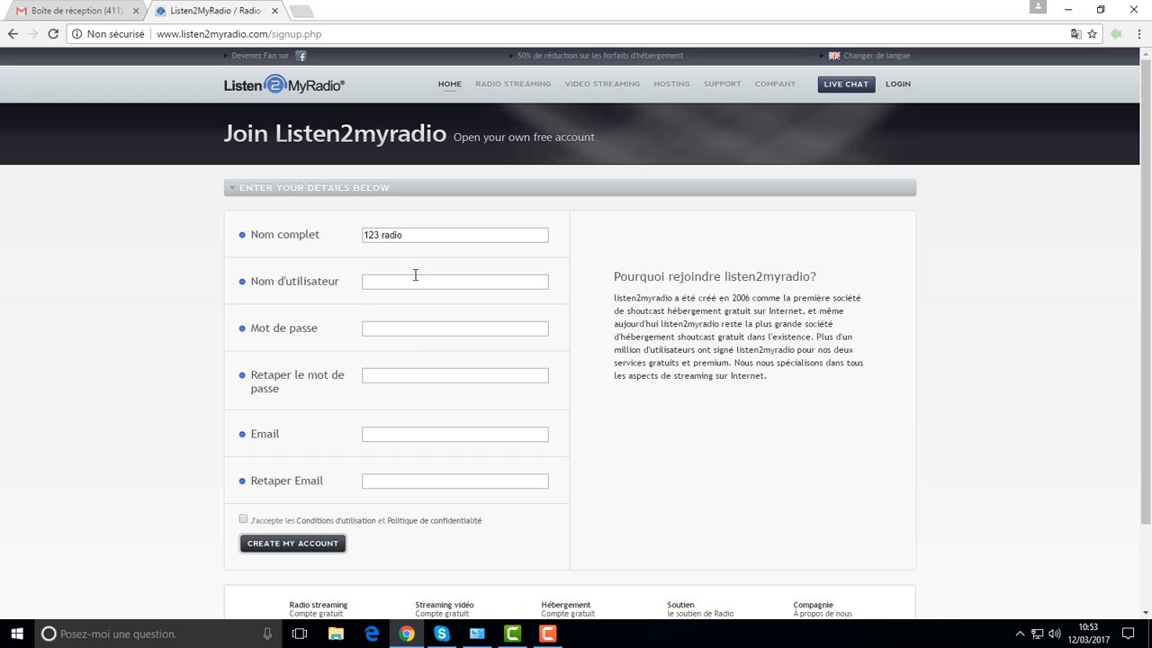
click(470, 281)
text(jeje)
click(486, 329)
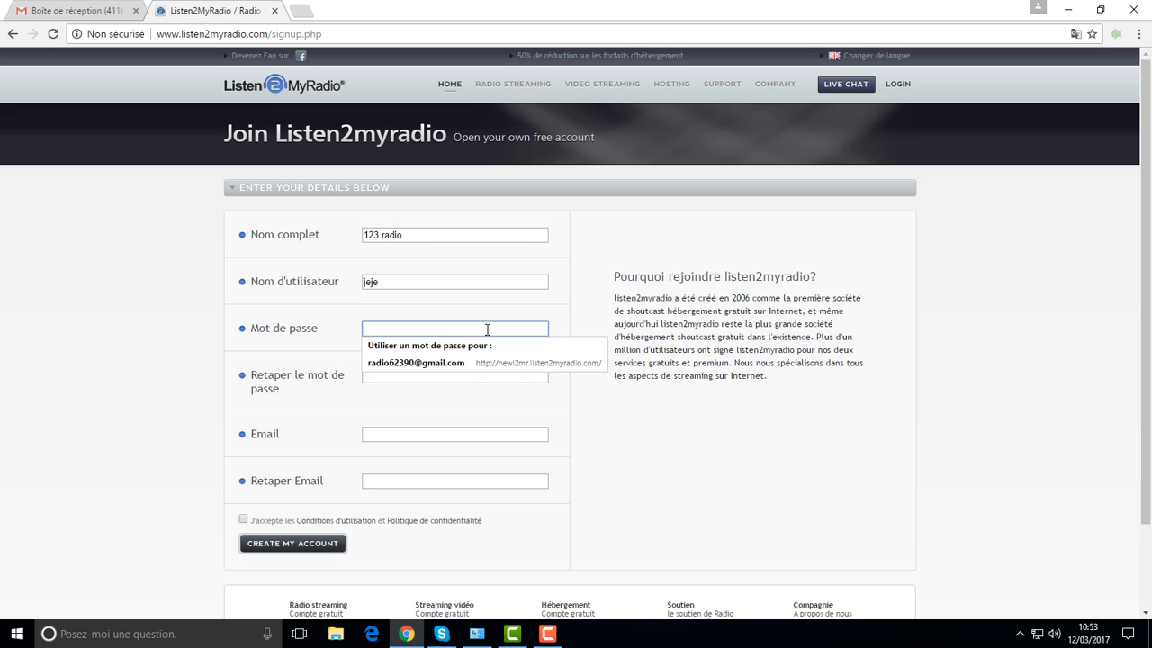
text(*******)
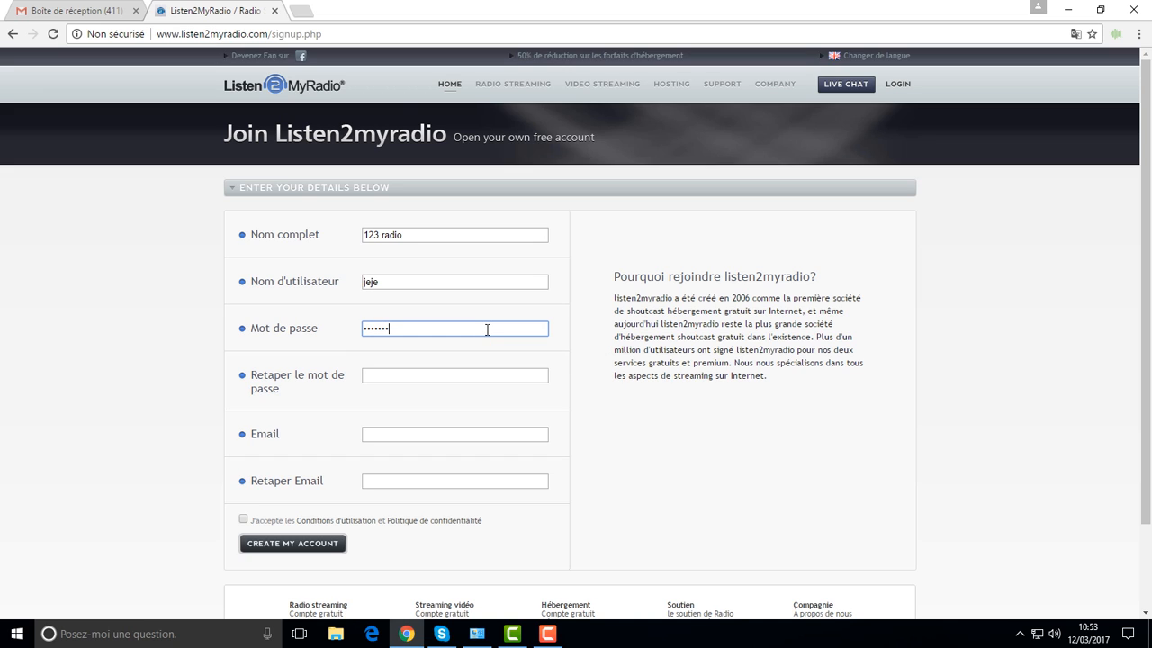
text(*)
click(388, 374)
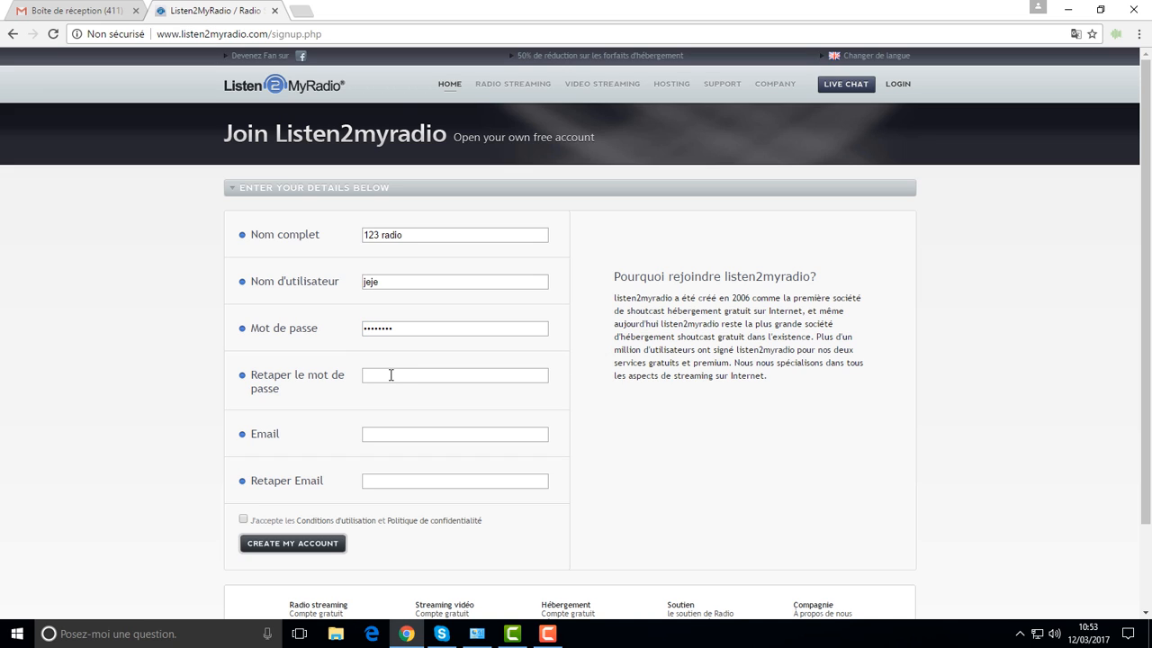
click(390, 376)
text(******)
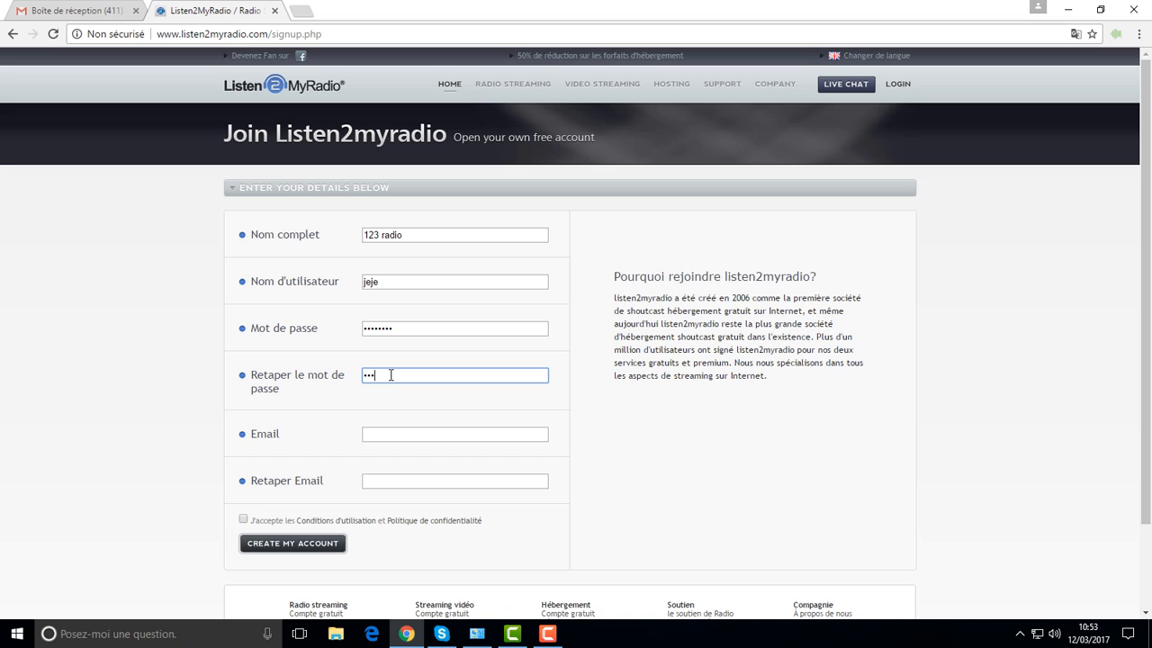
text(**)
click(90, 420)
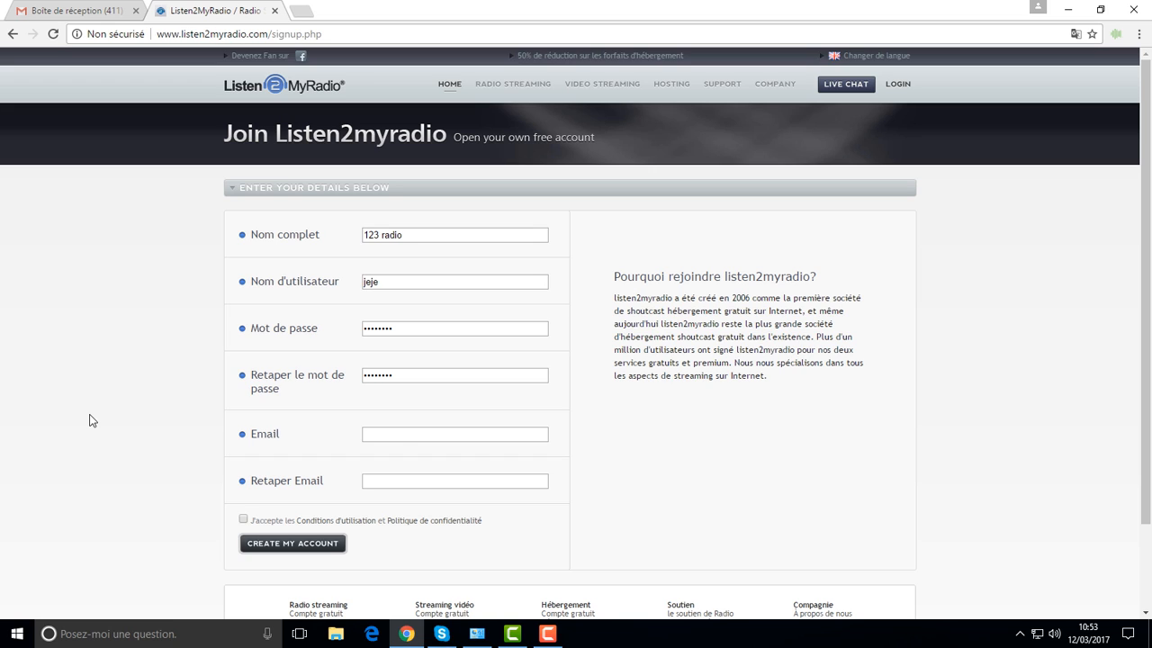
Step: Fill and confirm the account e-mail, accept the terms, and create the account
click(401, 436)
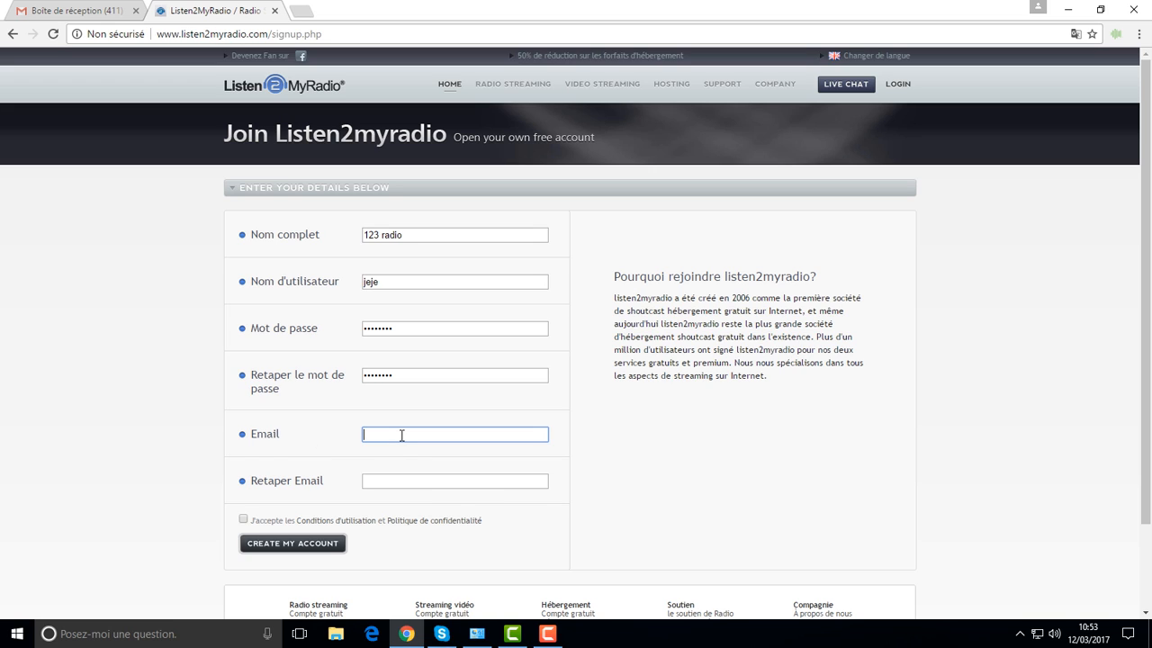
click(402, 436)
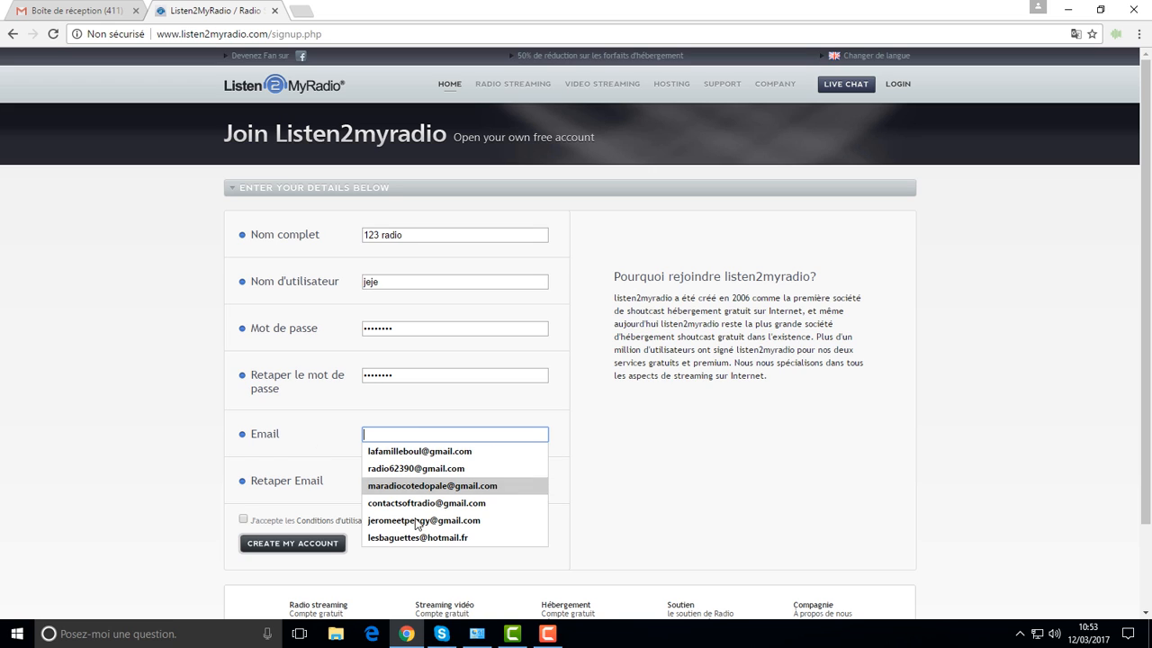
click(419, 520)
click(423, 482)
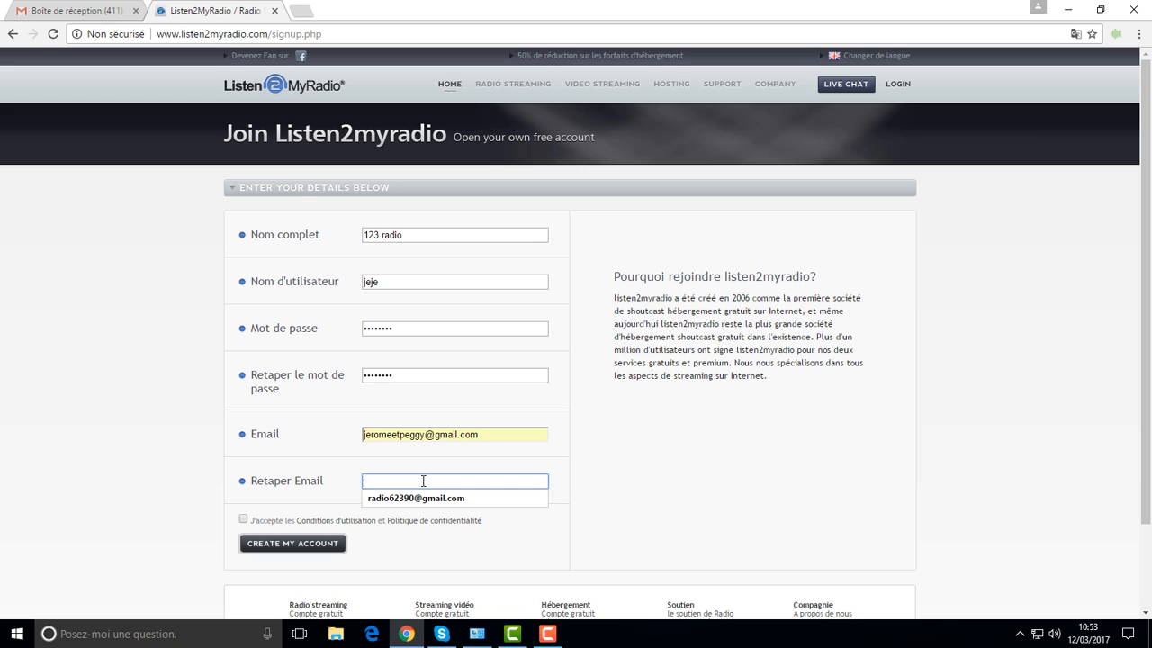
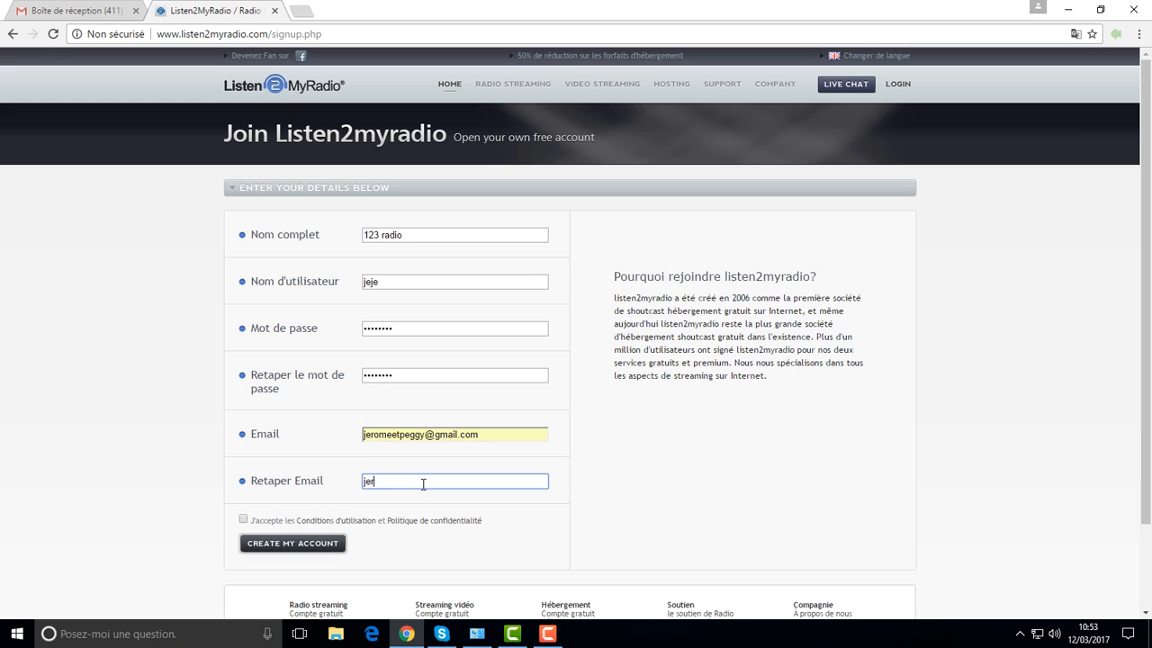
click(247, 520)
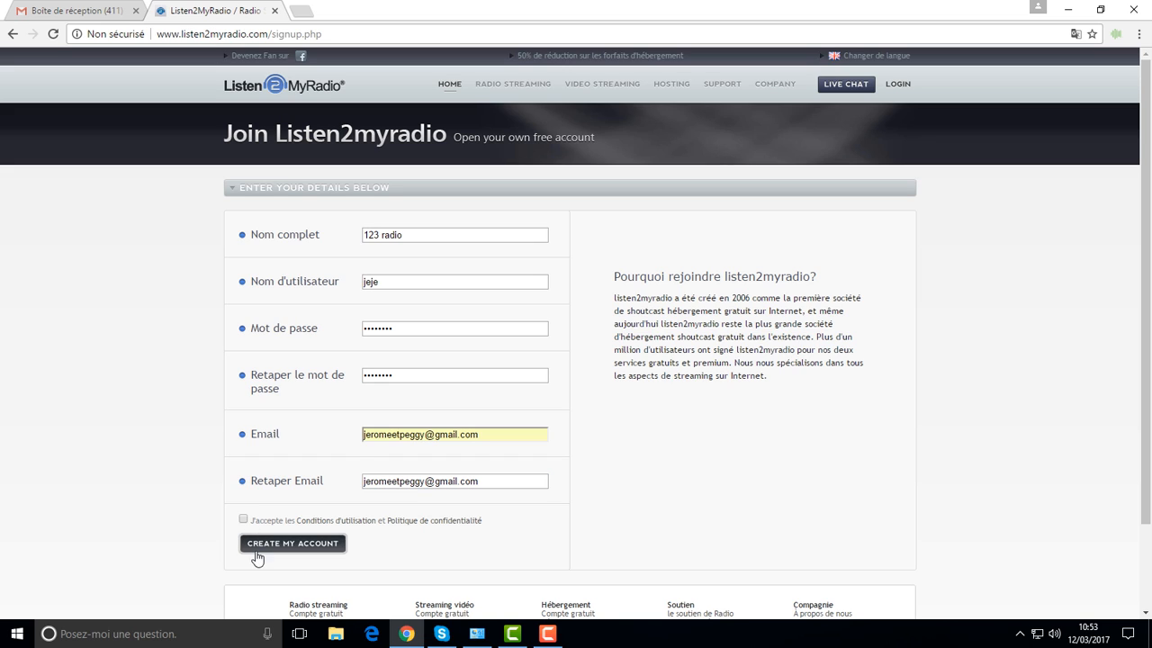
click(243, 520)
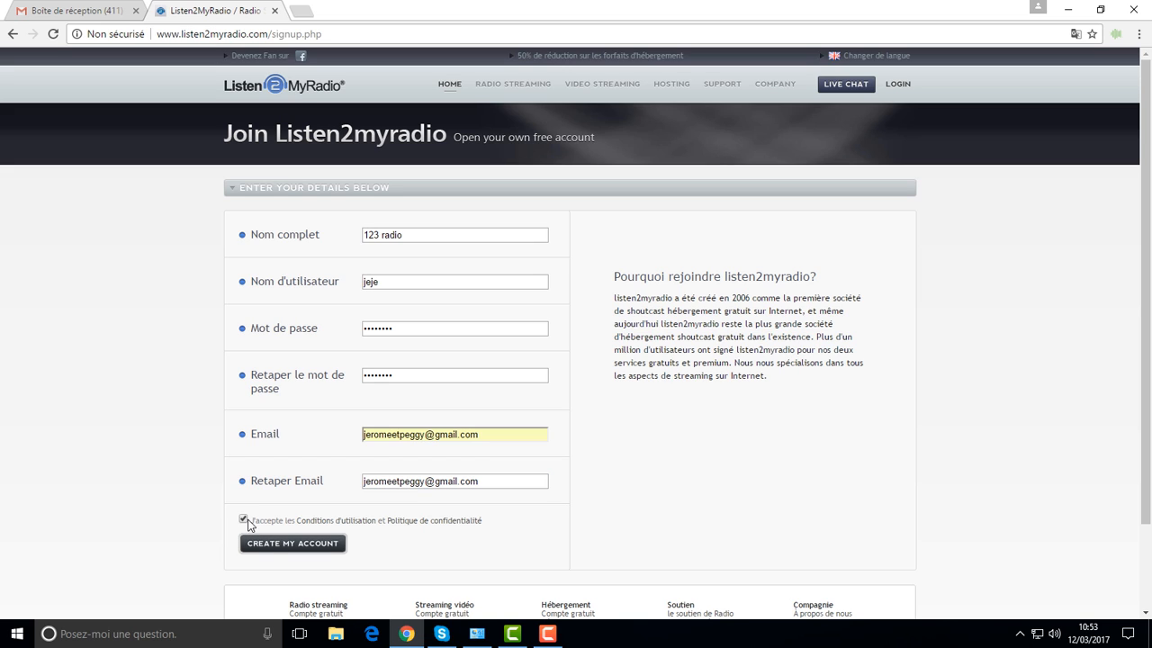
click(265, 544)
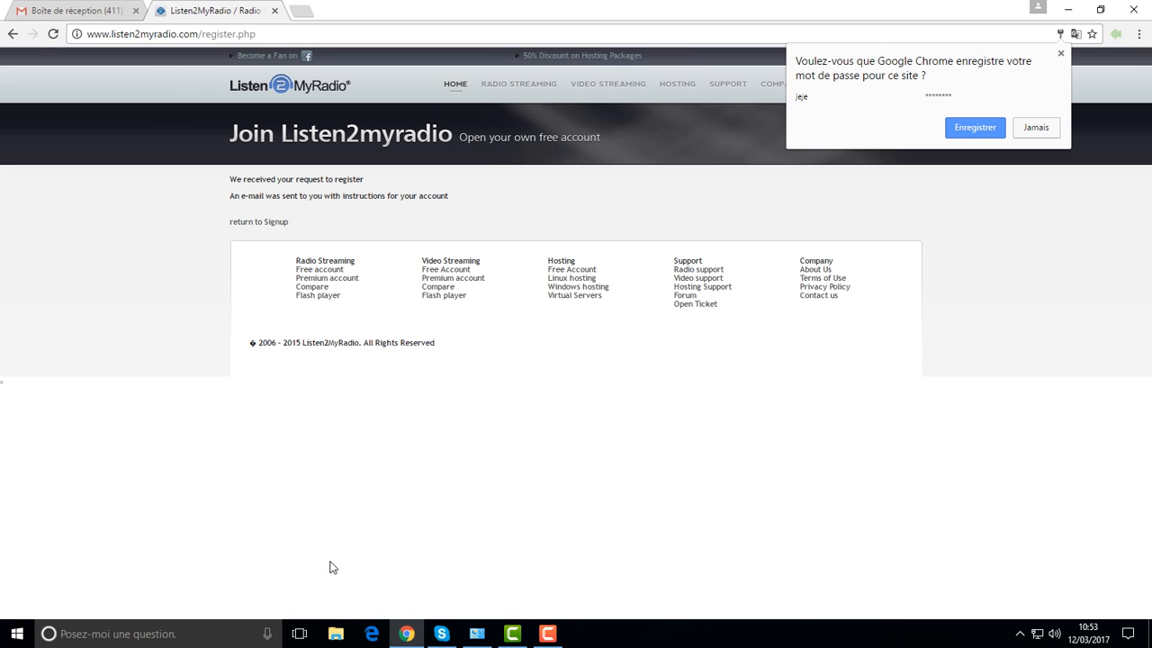
Step: Let Chrome save the password, then refresh the Gmail inbox for the confirmation e-mail
click(988, 132)
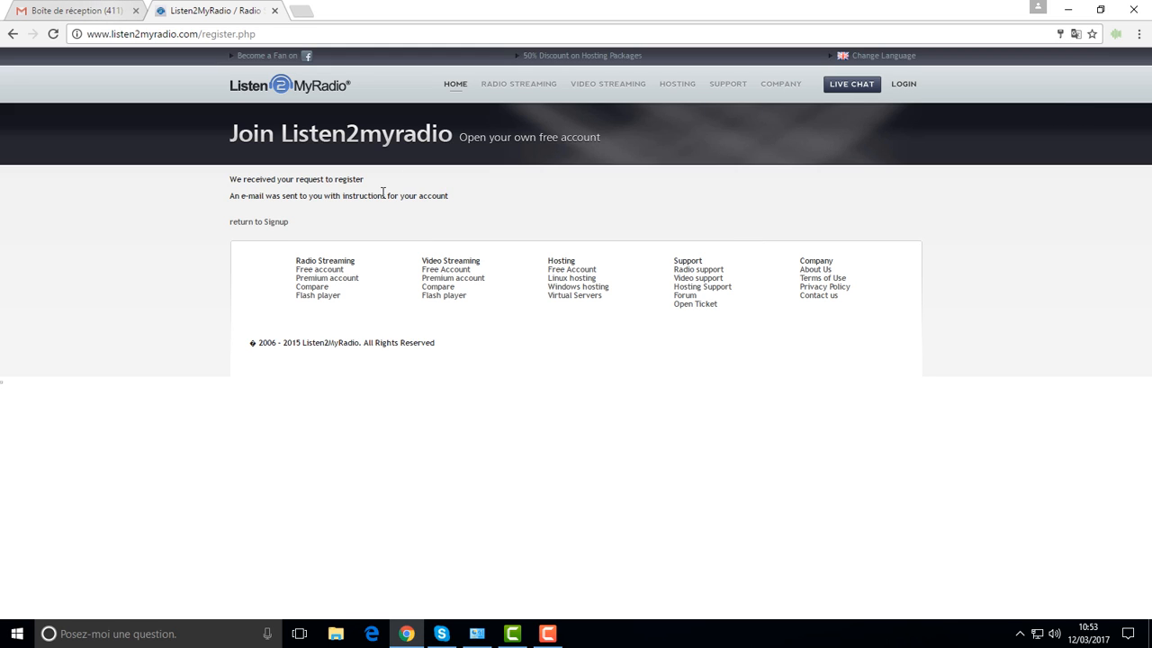
click(42, 16)
click(243, 109)
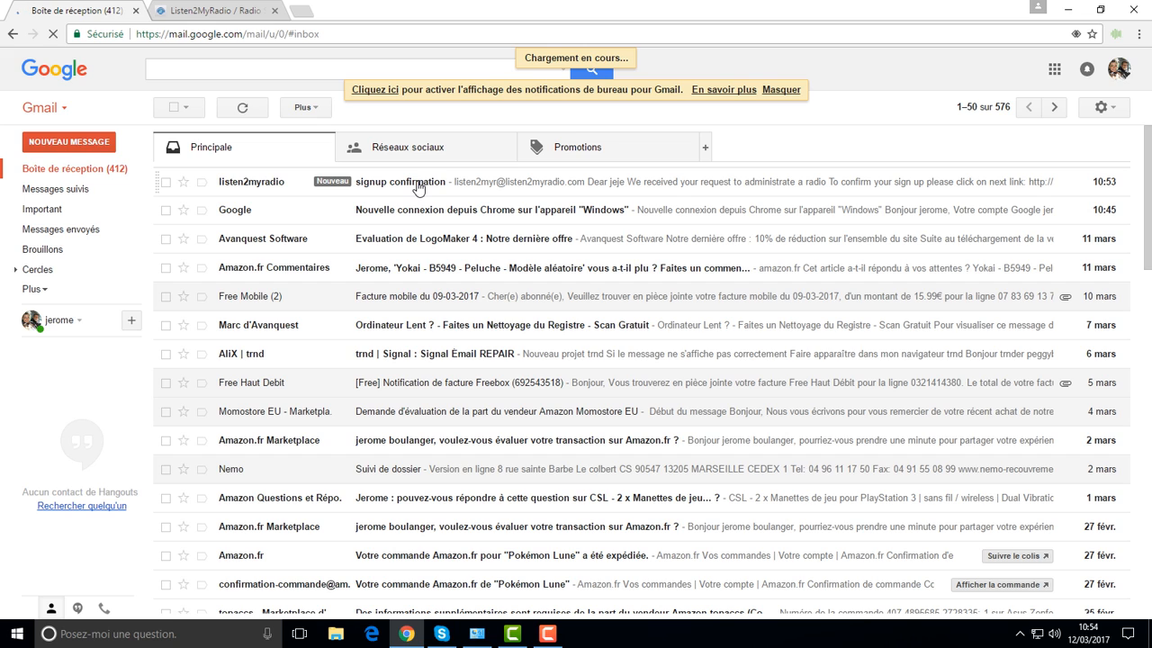
Step: Open the listen2myradio signup confirmation e-mail in Gmail and follow its register_in link
click(225, 11)
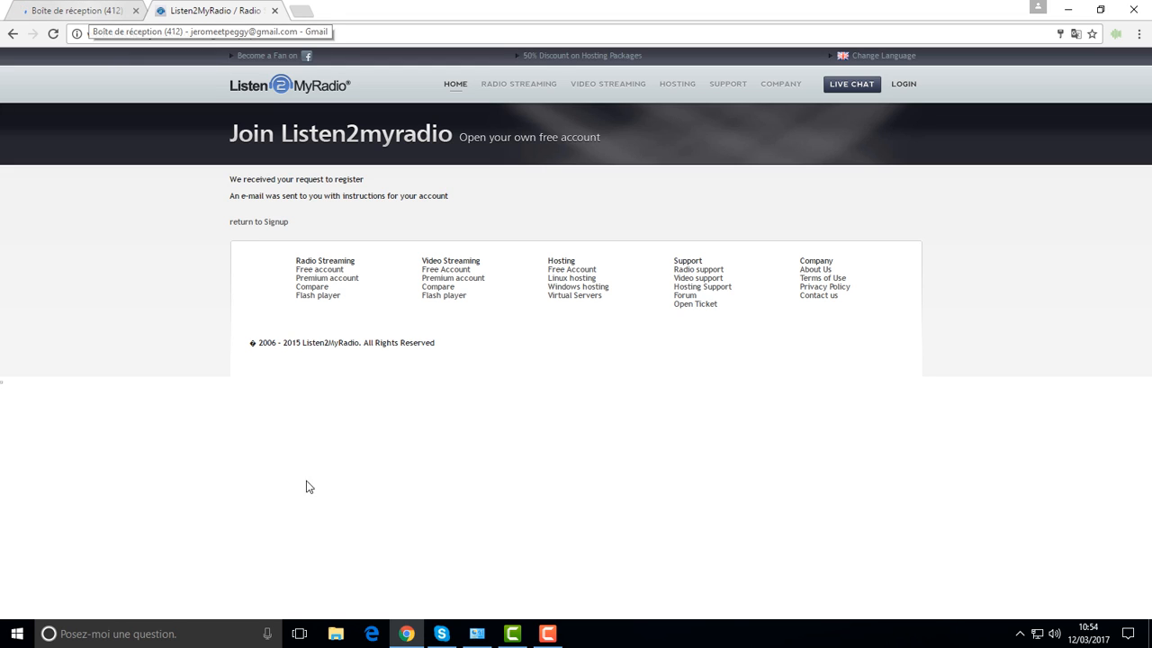
mouse_move(415, 639)
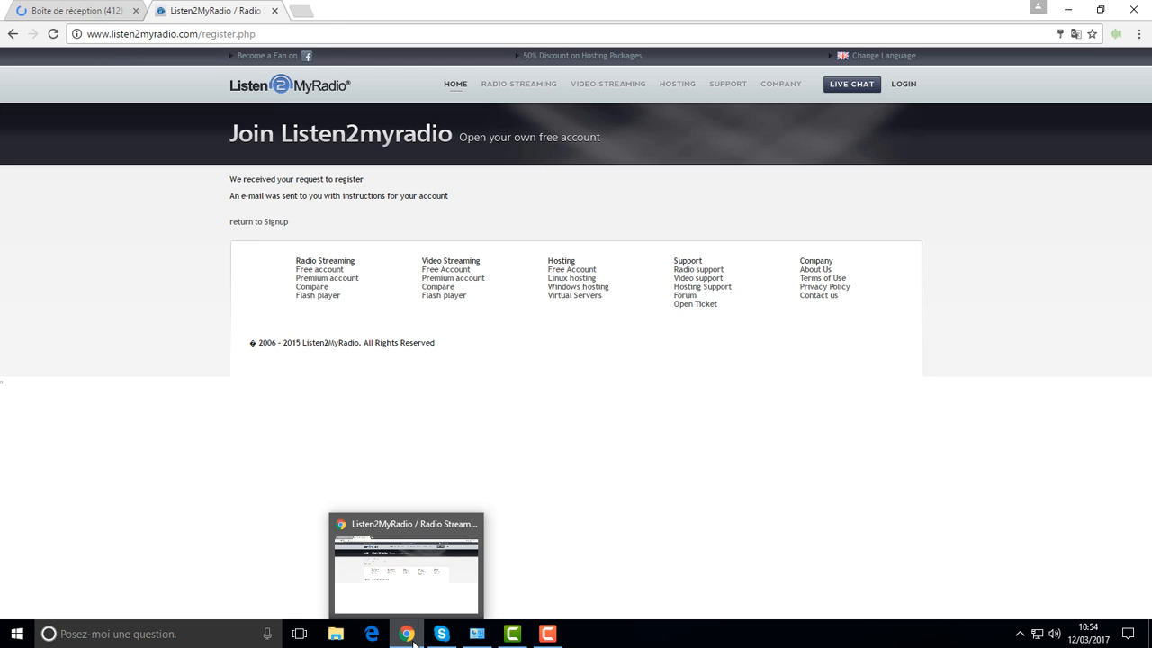
click(92, 12)
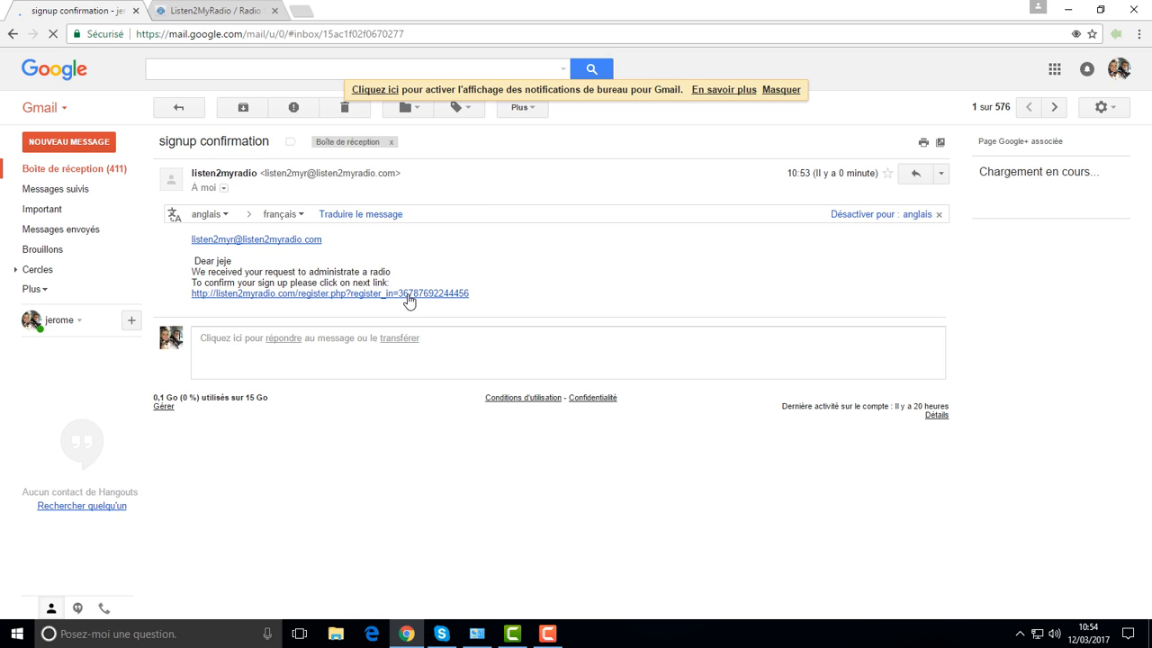
click(411, 296)
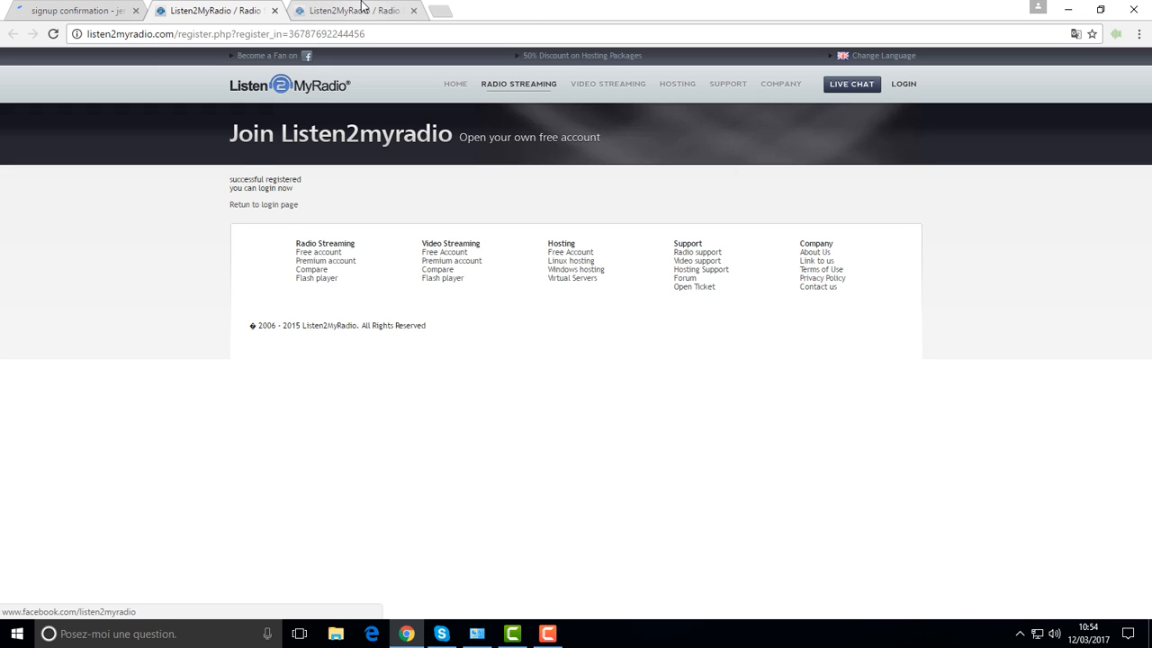
Step: Close the duplicate registration tab and go to the LOGIN > Free Account page
click(413, 10)
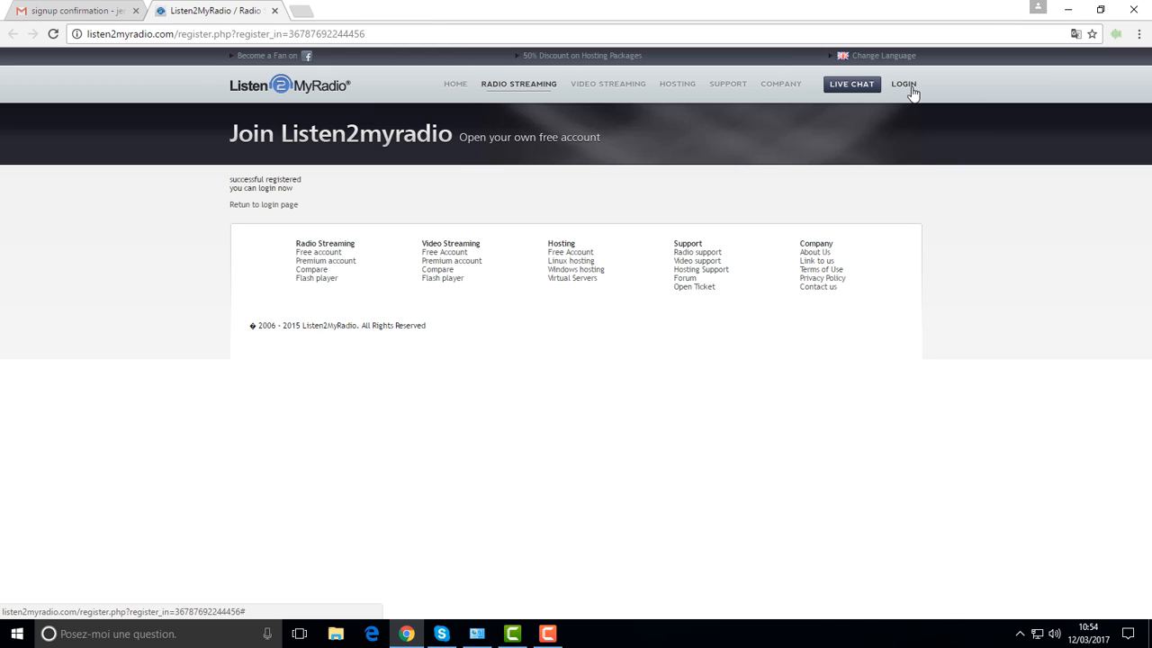
mouse_move(912, 92)
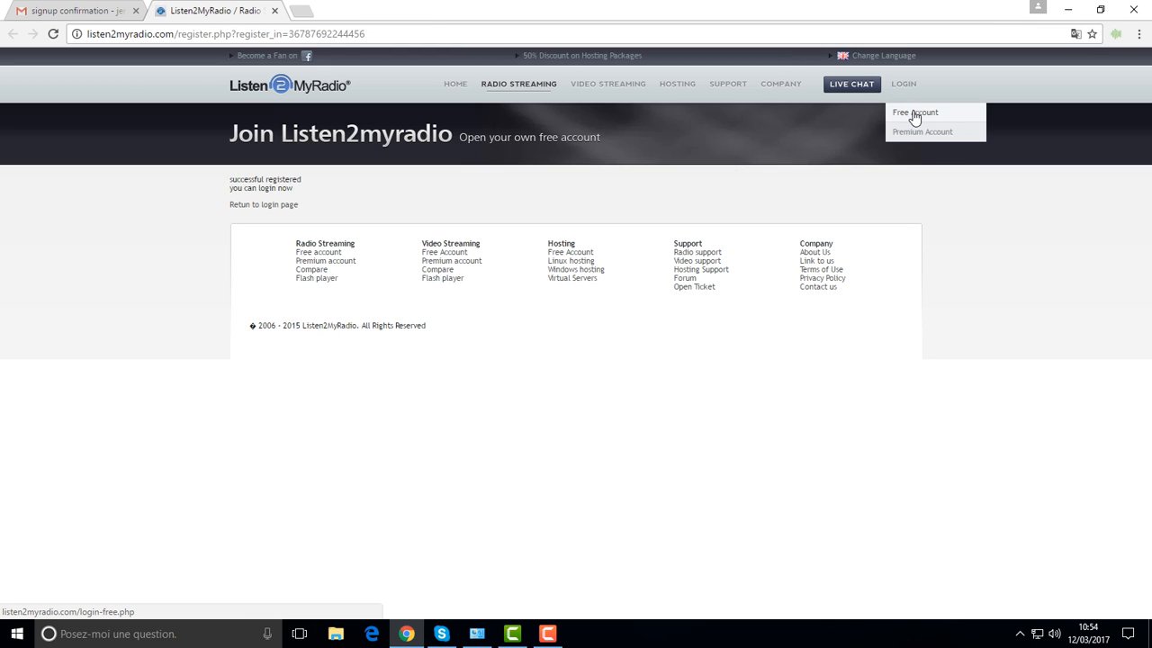
click(914, 115)
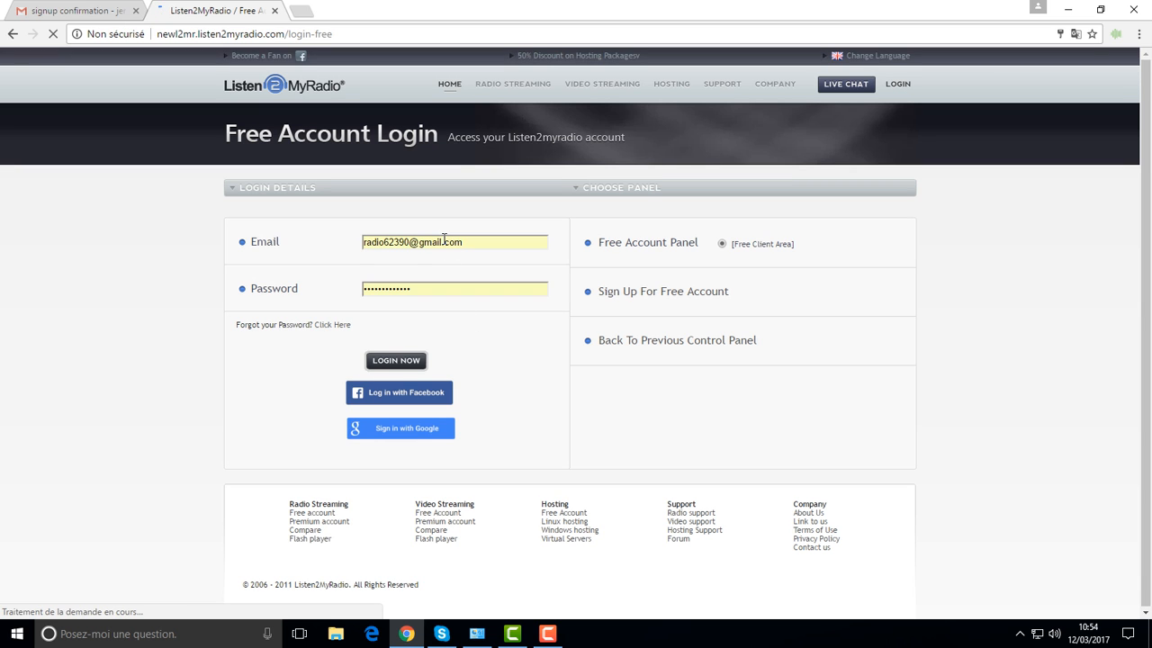
Step: Log in with the account e-mail from autofill and the account password
click(444, 238)
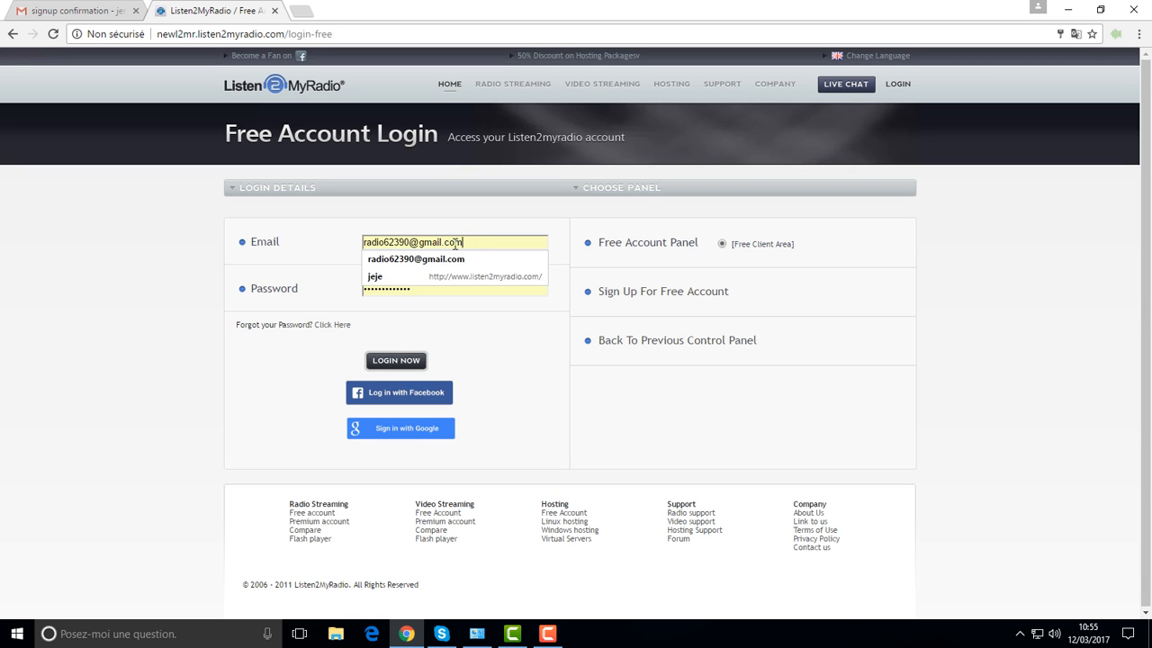
drag(456, 243, 331, 250)
text(jer)
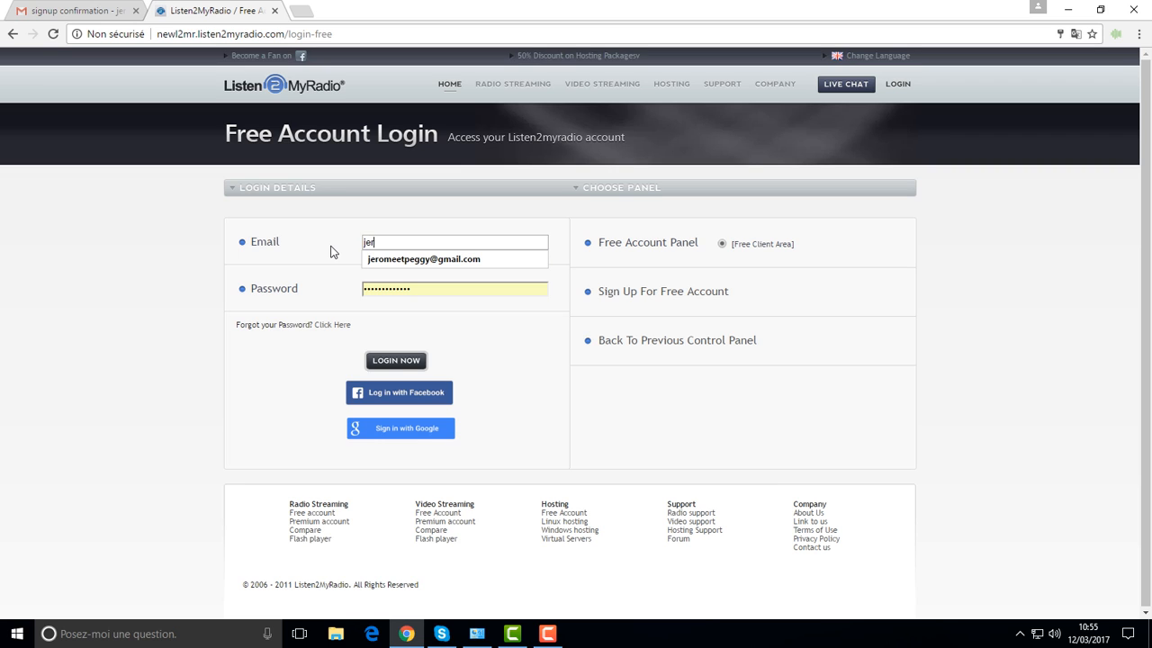
click(396, 260)
double_click(363, 291)
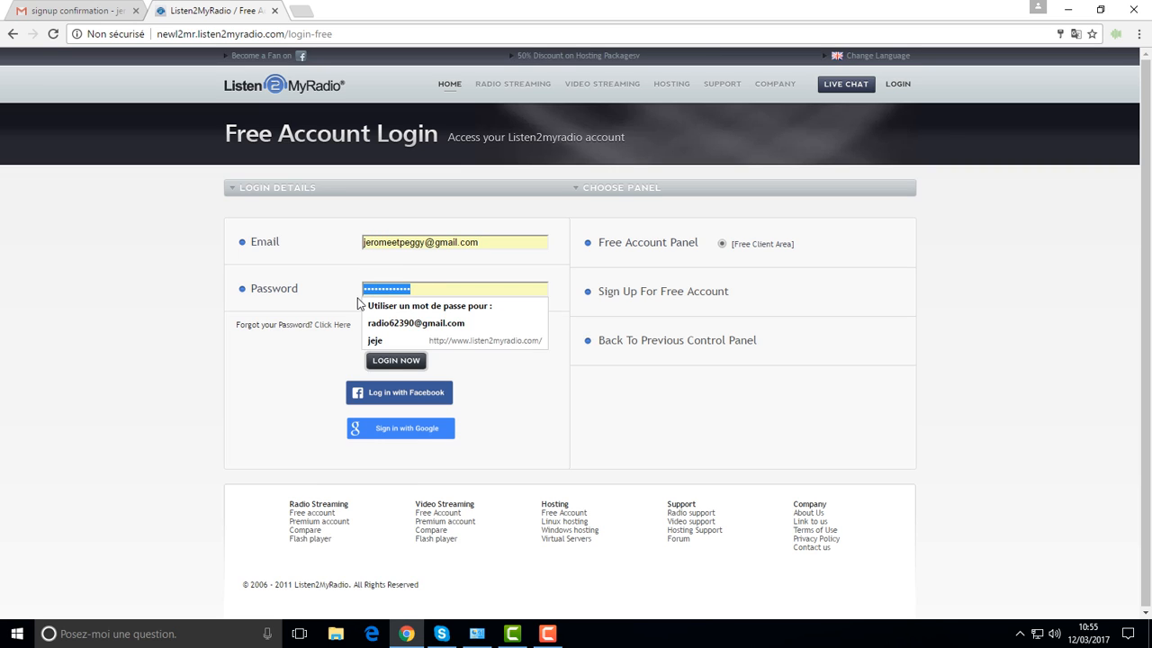
text(•••••••)
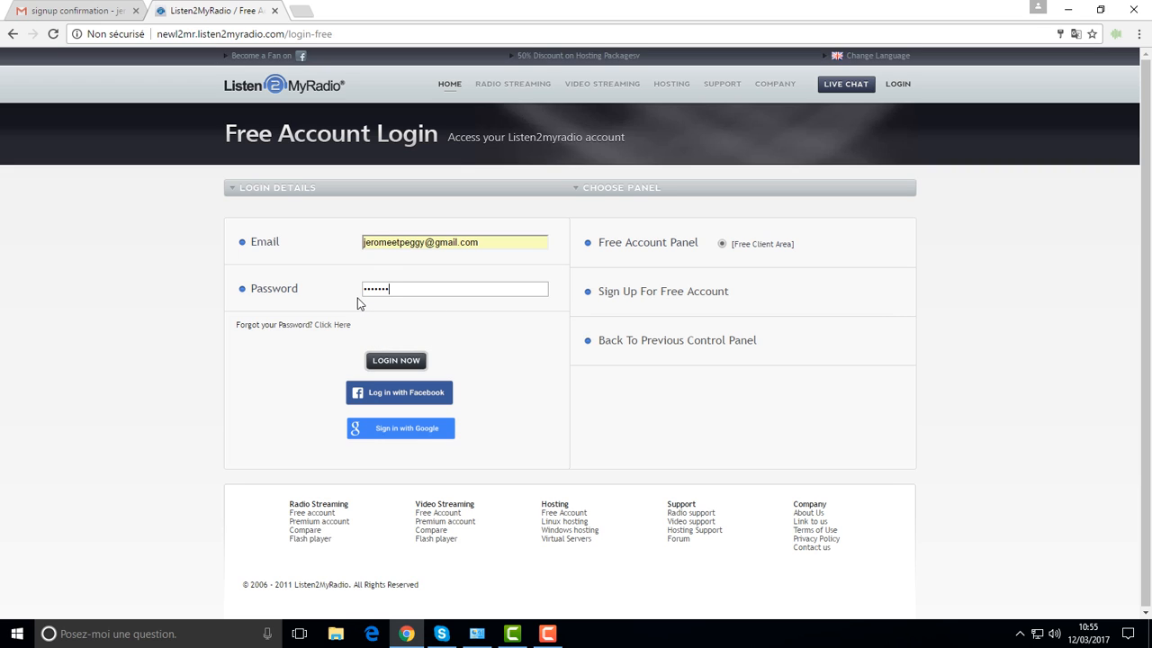
text(•)
click(401, 360)
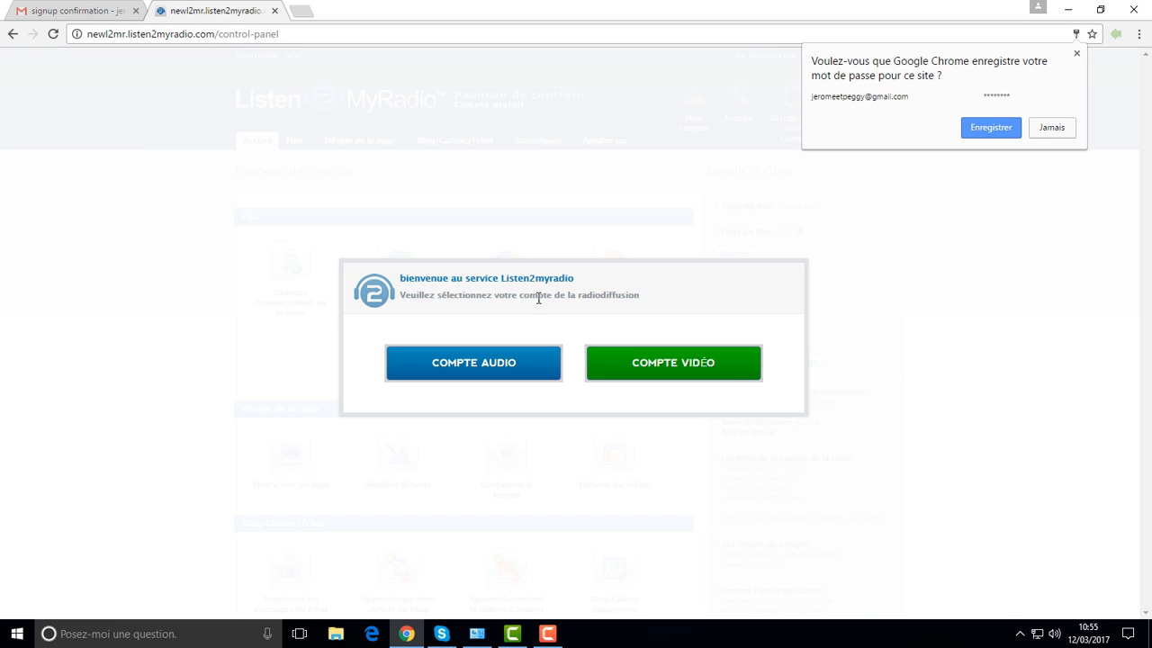
Step: Choose COMPTE AUDIO and enter the channel title '123 test'
click(468, 368)
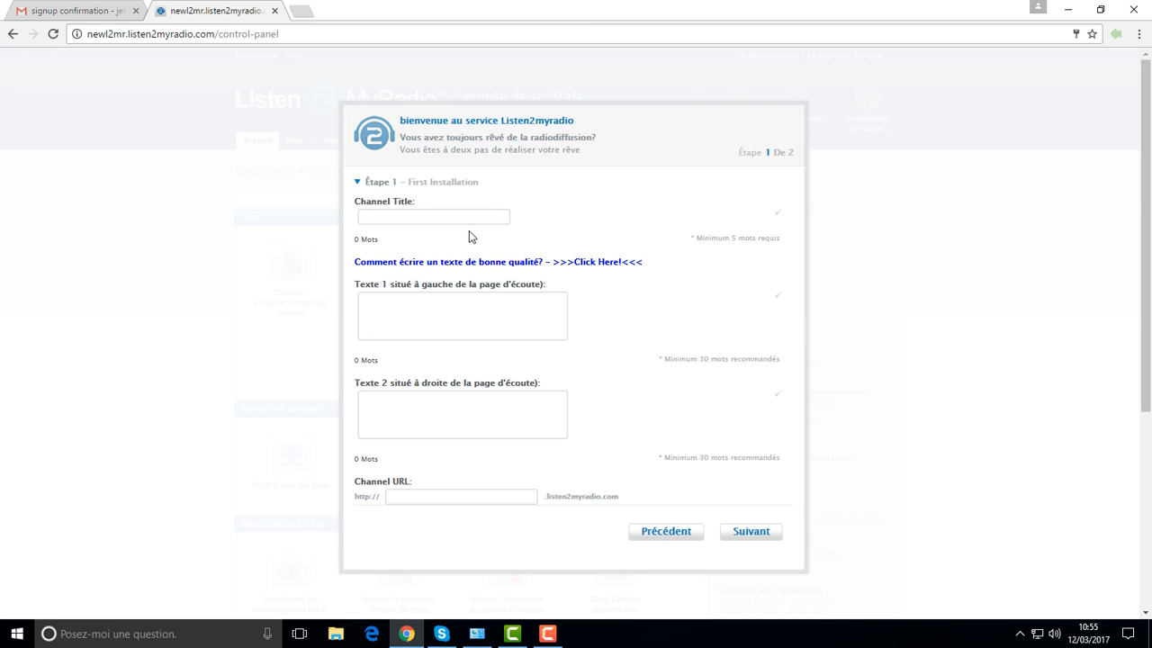
click(403, 214)
text(123 test)
Step: Paste the welcome text into Texte 1 and Texte 2, set URL 123test, and continue
click(412, 314)
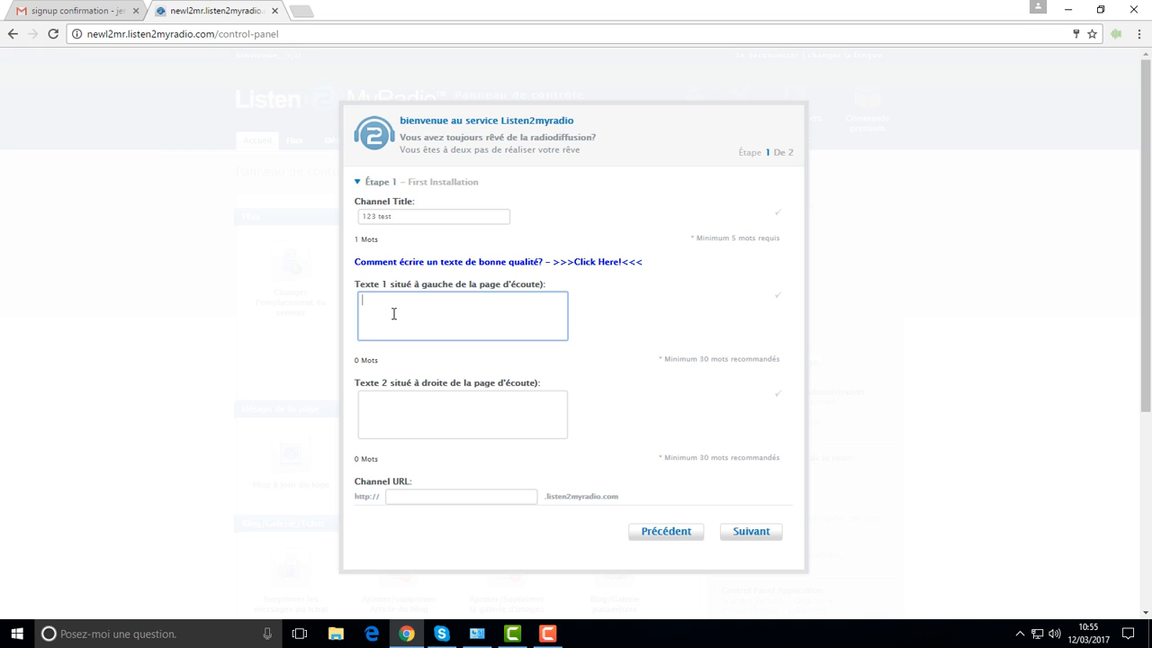
right_click(393, 319)
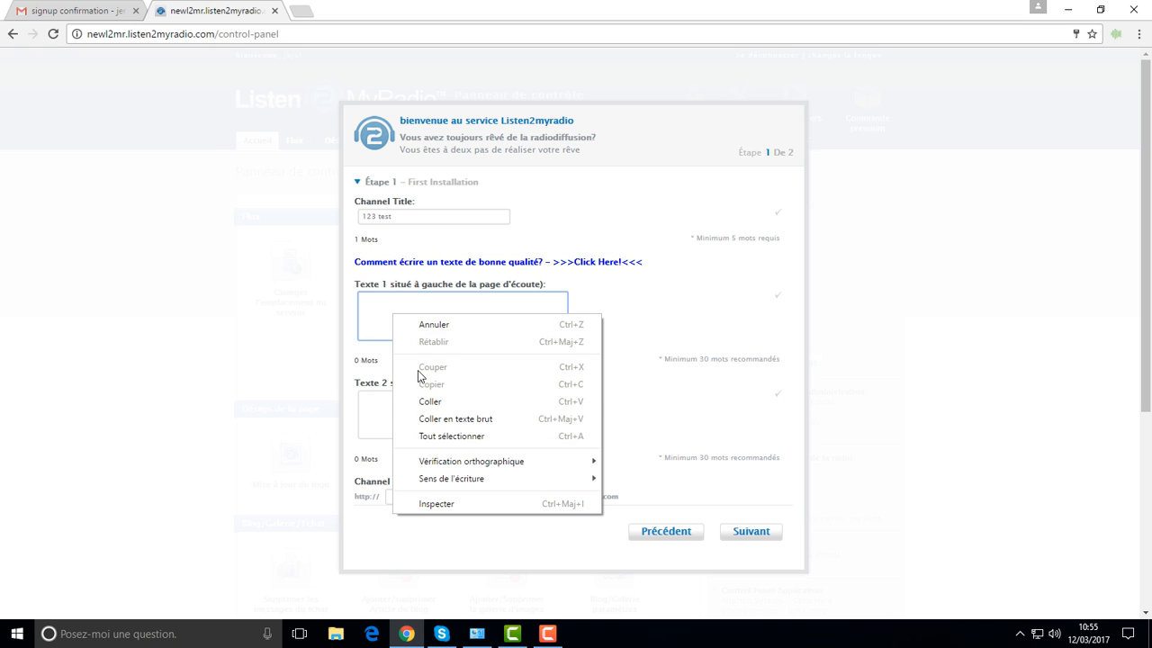
click(419, 401)
right_click(393, 404)
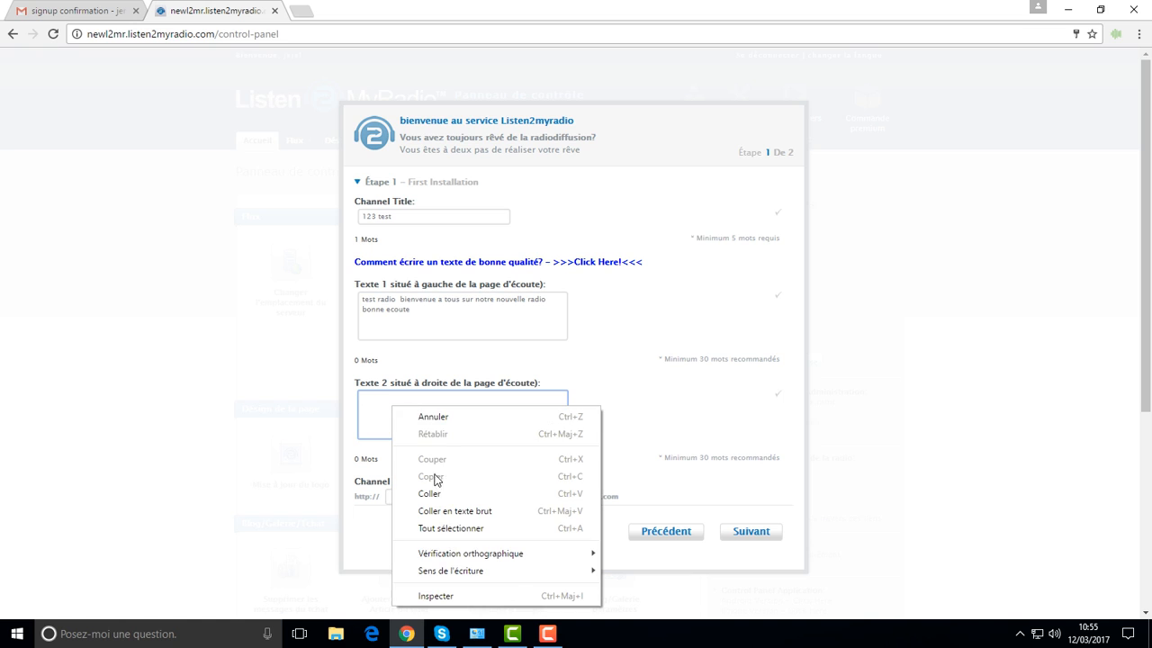
click(442, 486)
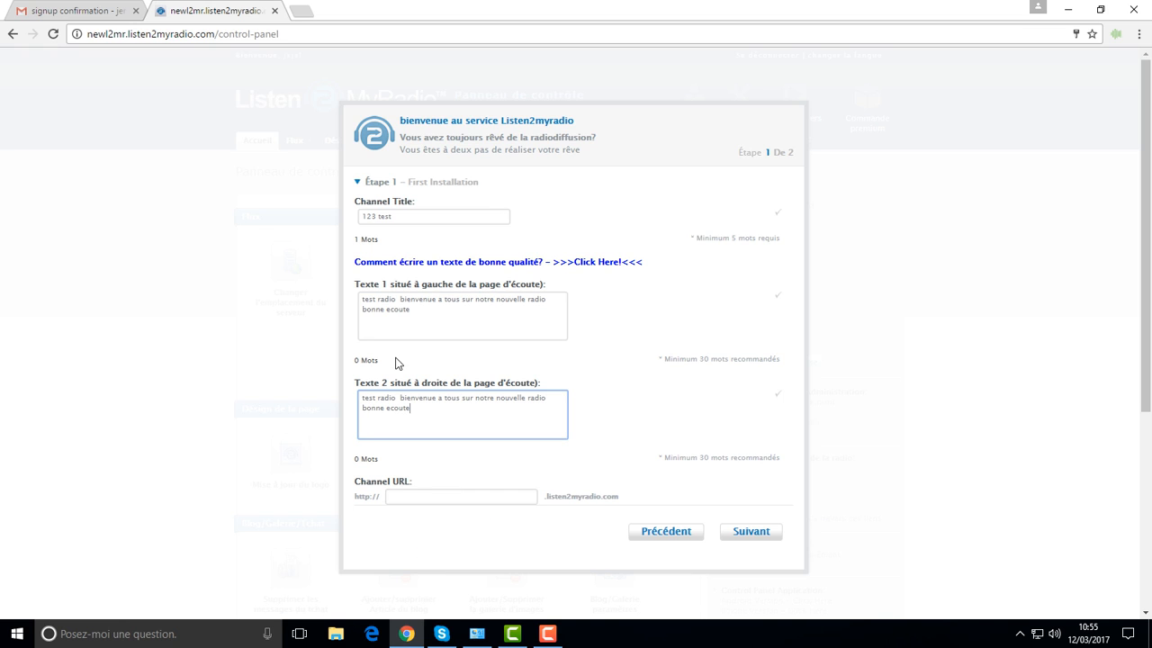
click(457, 497)
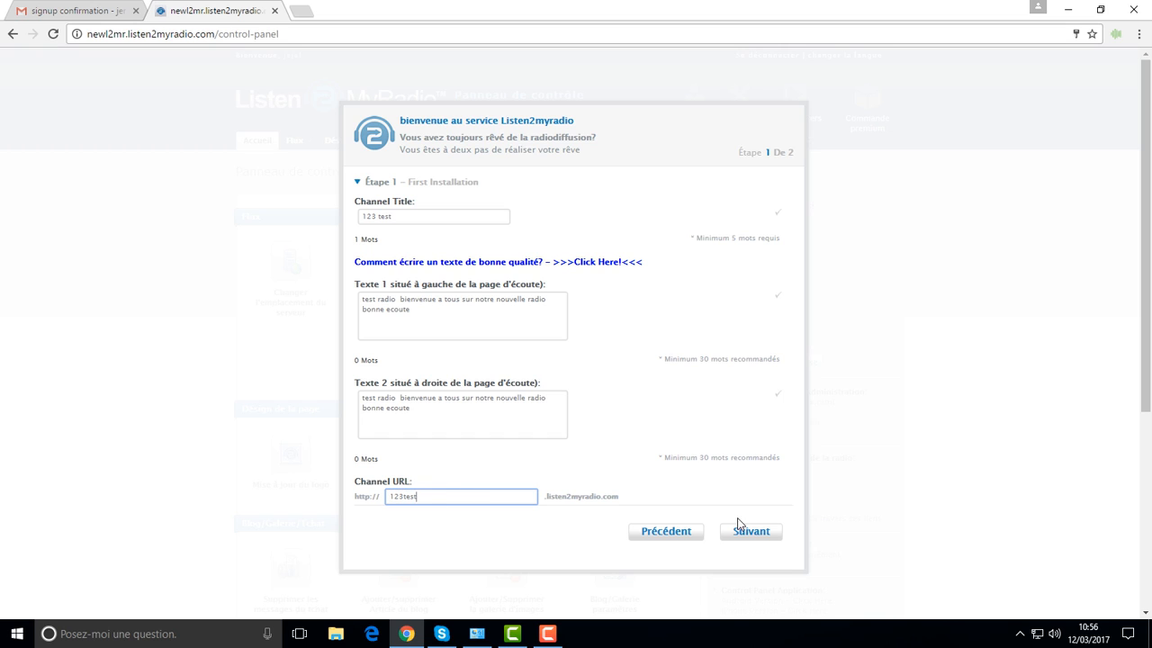
click(746, 538)
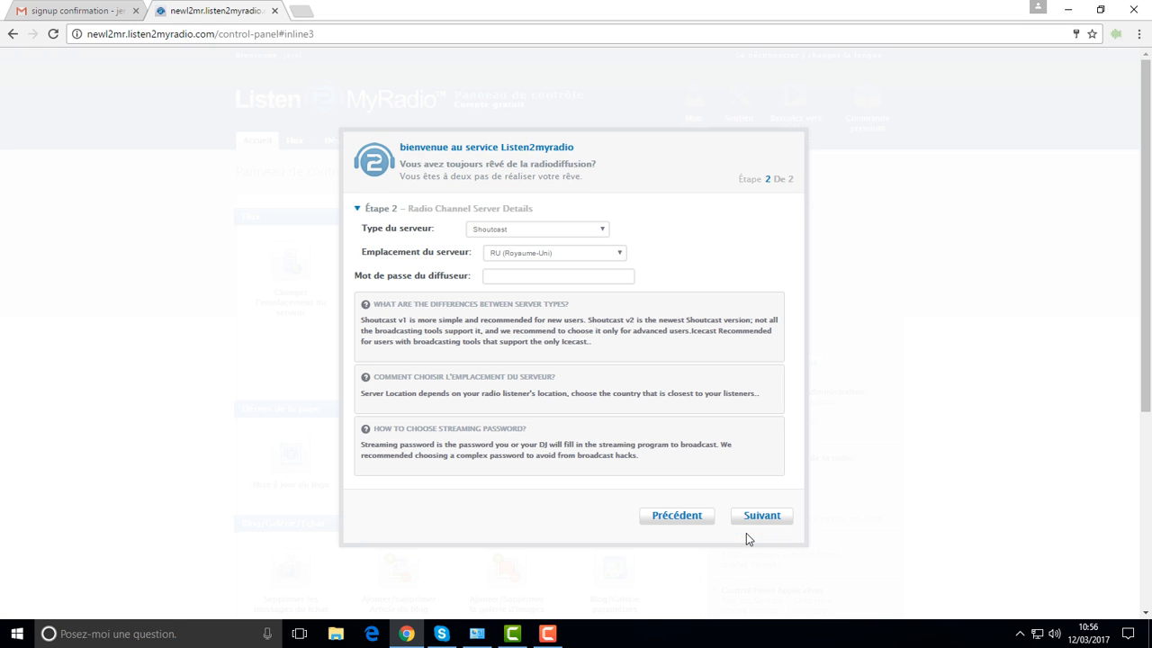
Step: Keep the Shoutcast server in RU (Royaume-Uni) and enter the broadcaster password
click(581, 255)
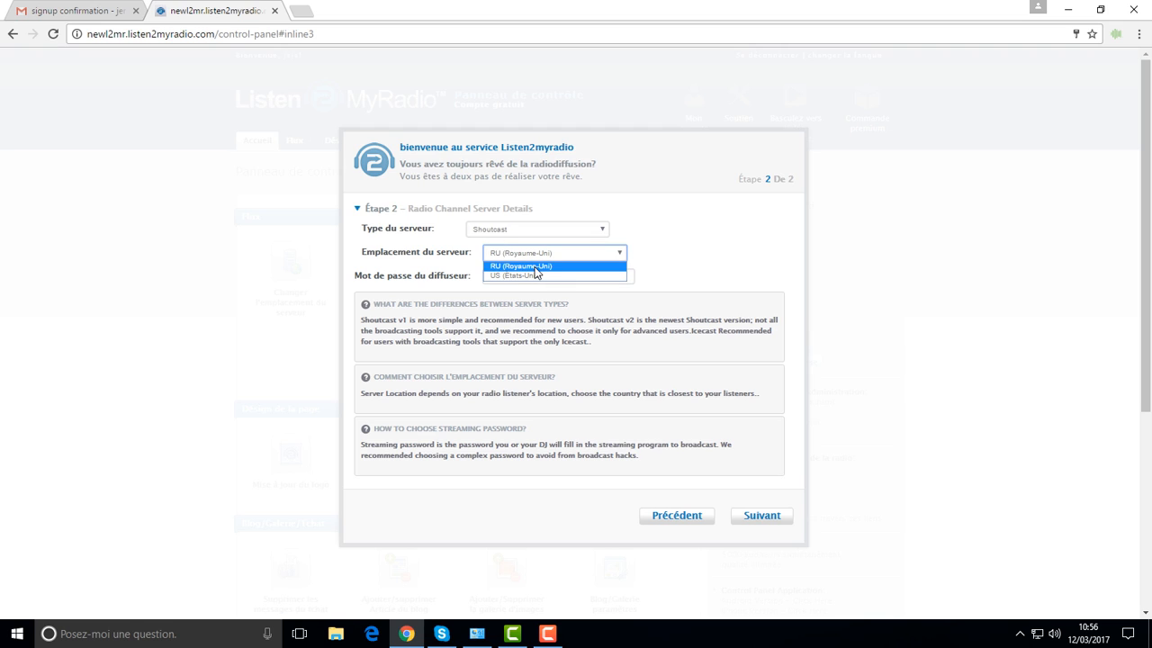
click(717, 272)
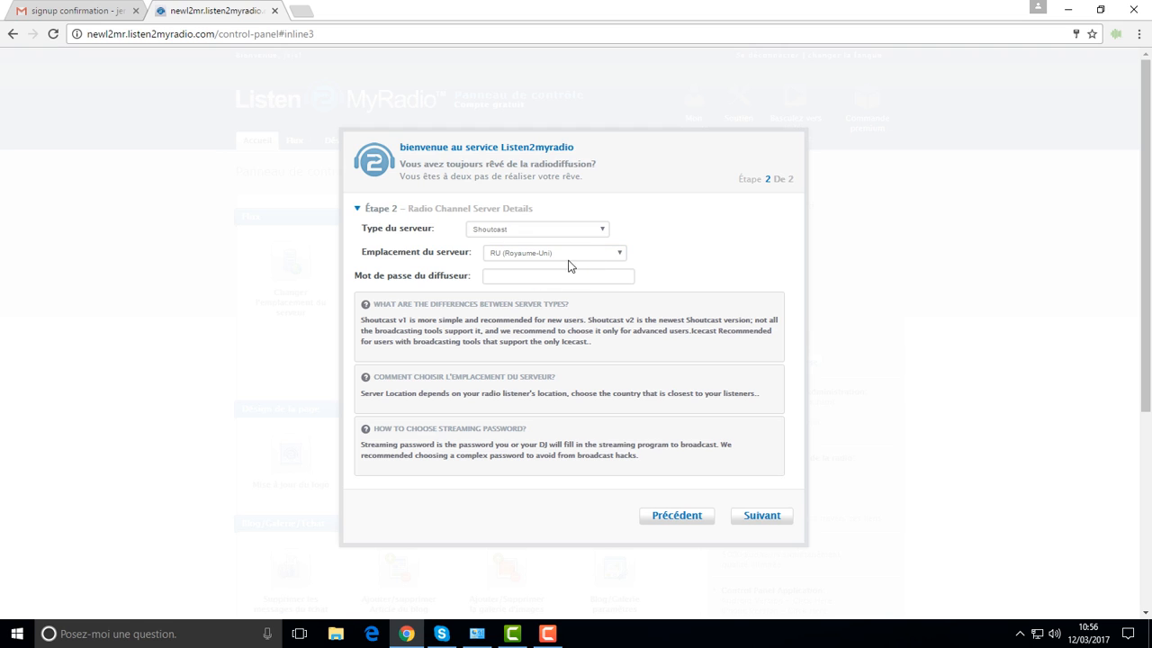
click(582, 278)
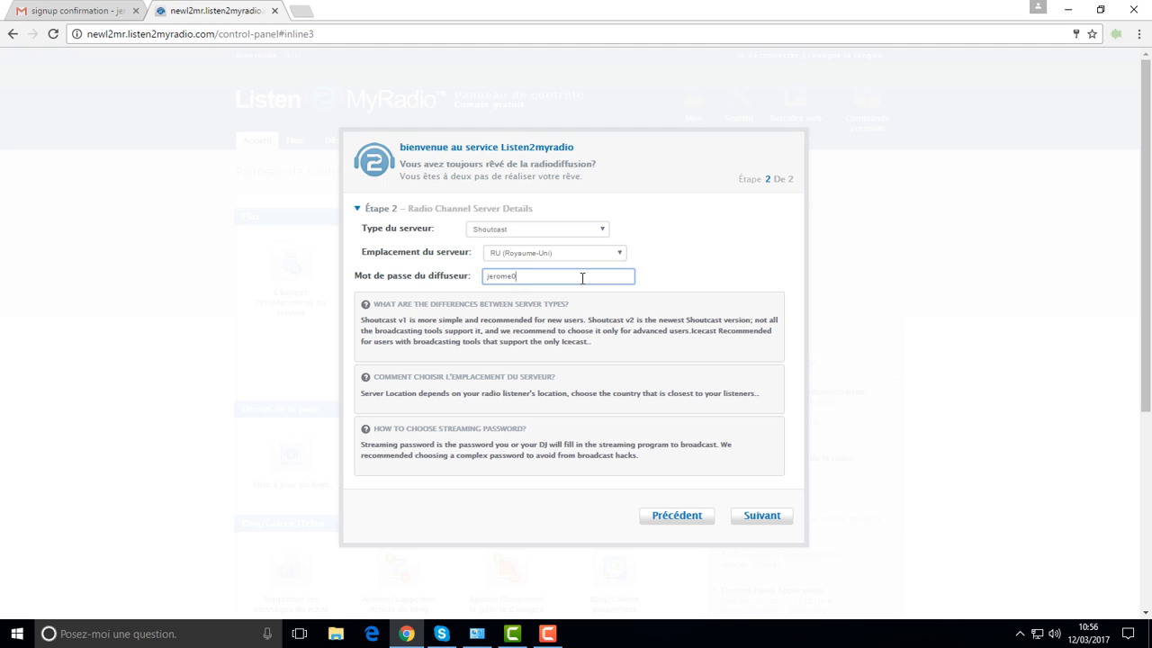
Step: Submit the server details to create the Shoutcast stream and review its details
click(756, 518)
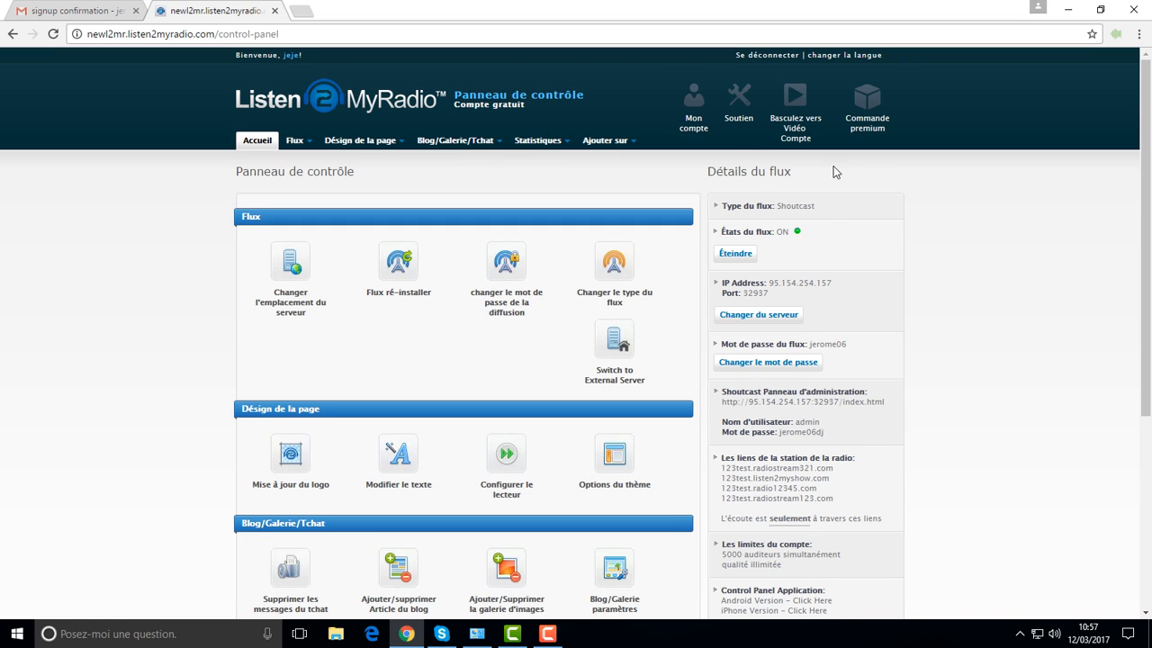
scroll(580, 259, down, 3)
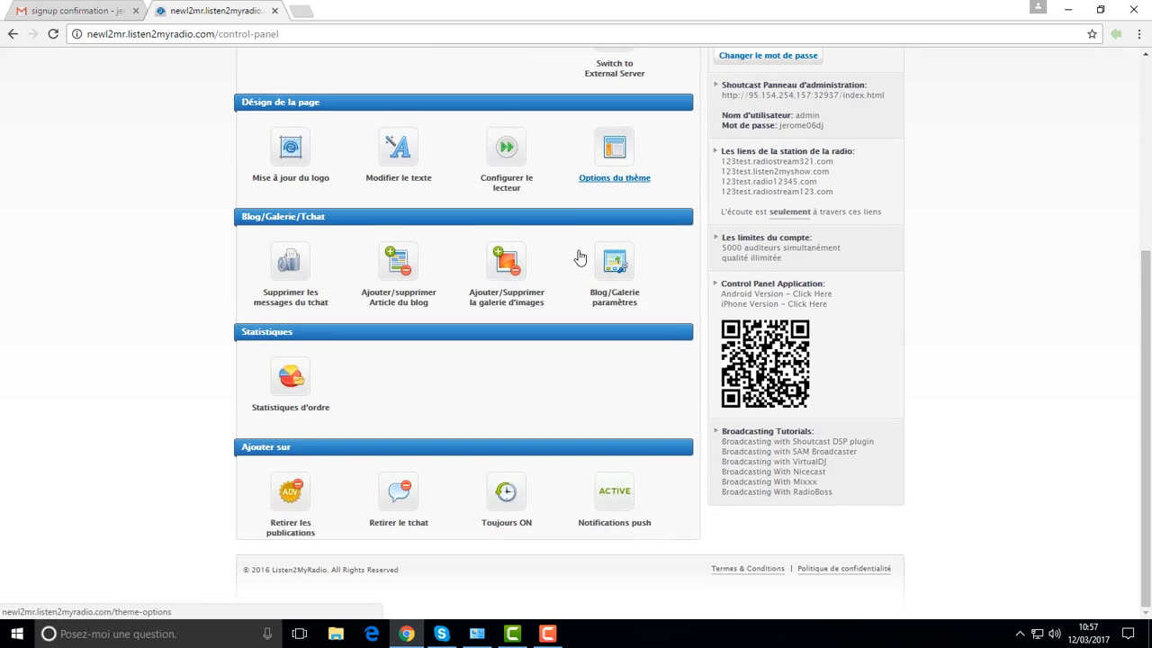
scroll(580, 259, up, 3)
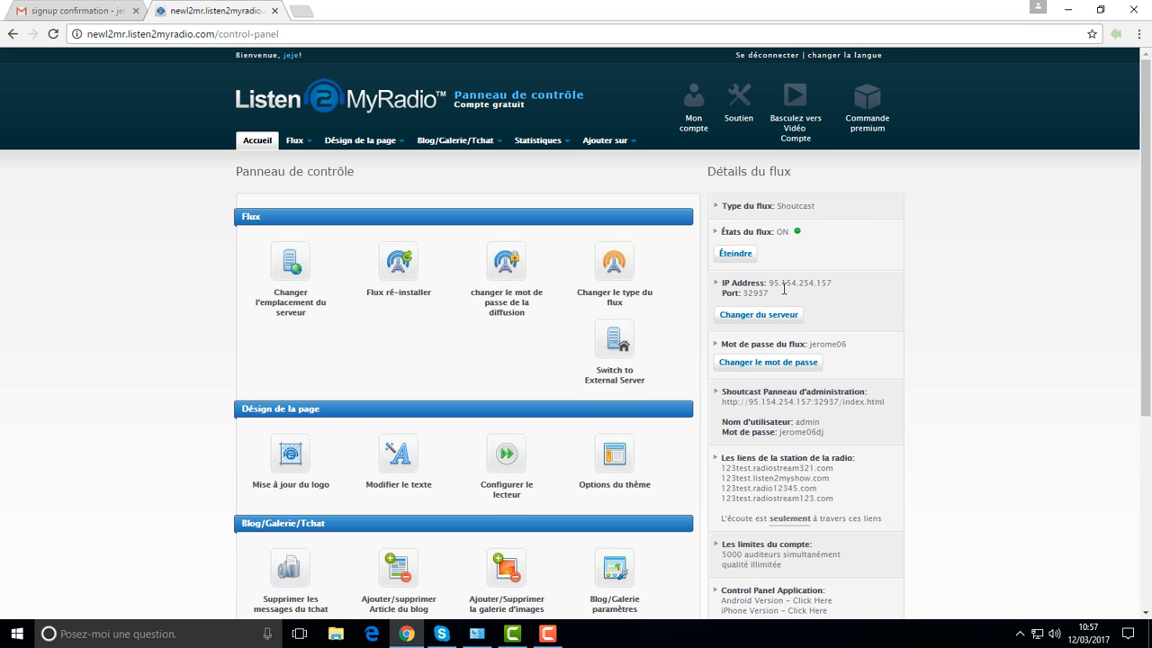
scroll(784, 289, down, 2)
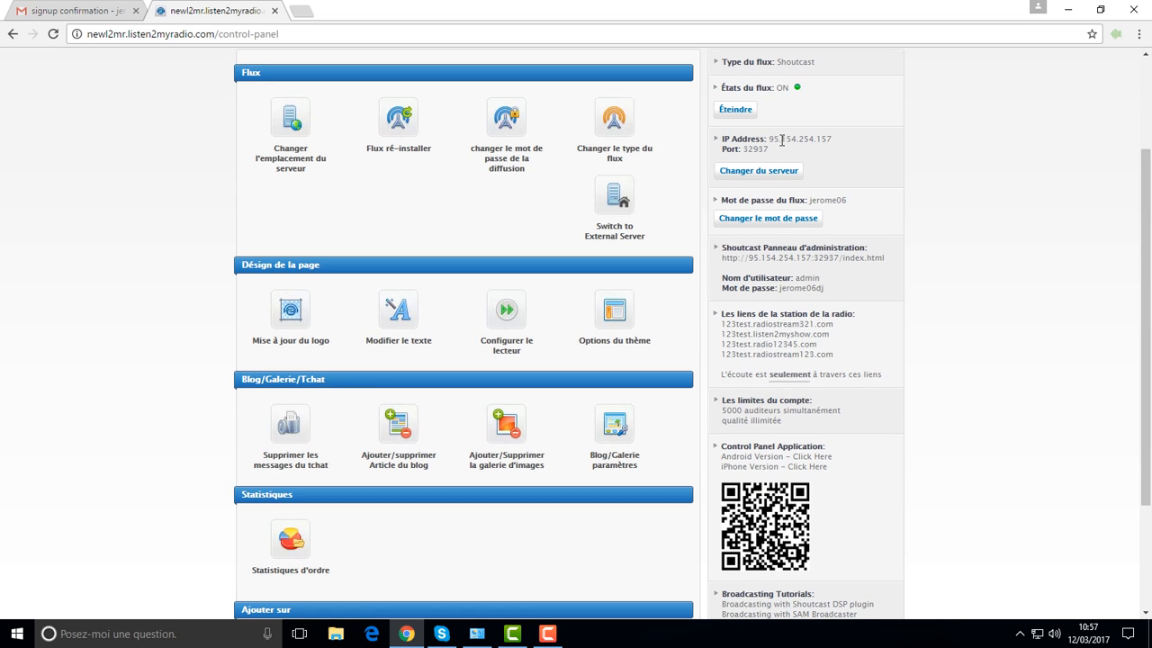
Step: Note the stream IP 95.154.254.157 and port 32937, then open the Shoutcast administration panel
double_click(781, 139)
click(837, 166)
double_click(746, 150)
click(912, 240)
scroll(800, 279, down, 1)
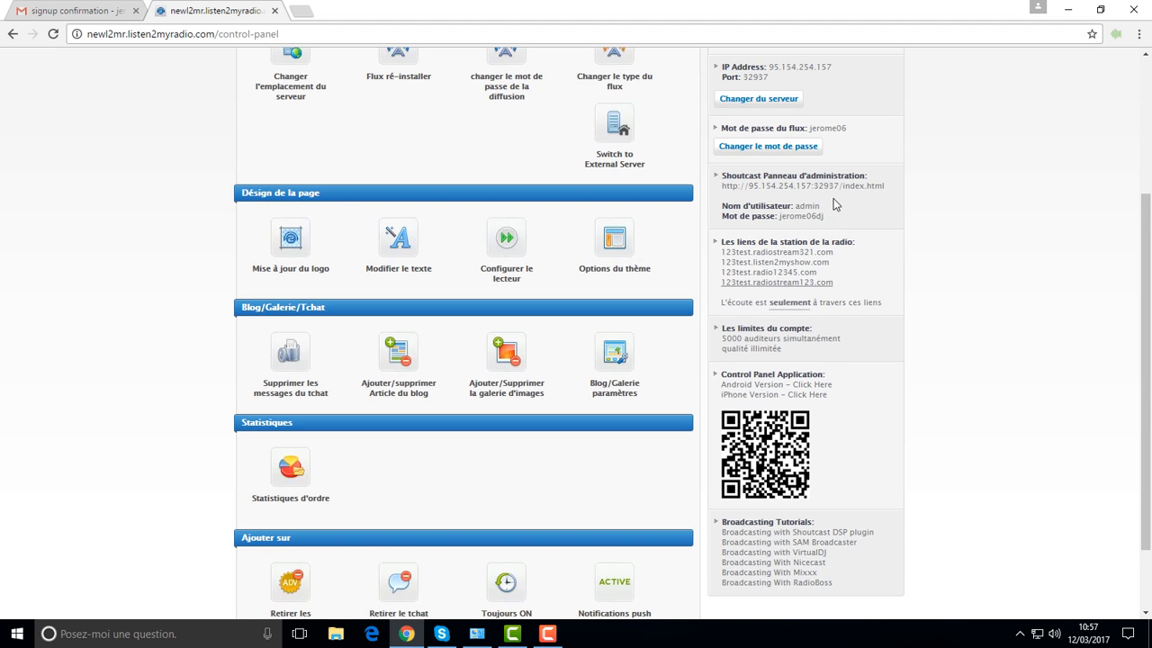
click(844, 190)
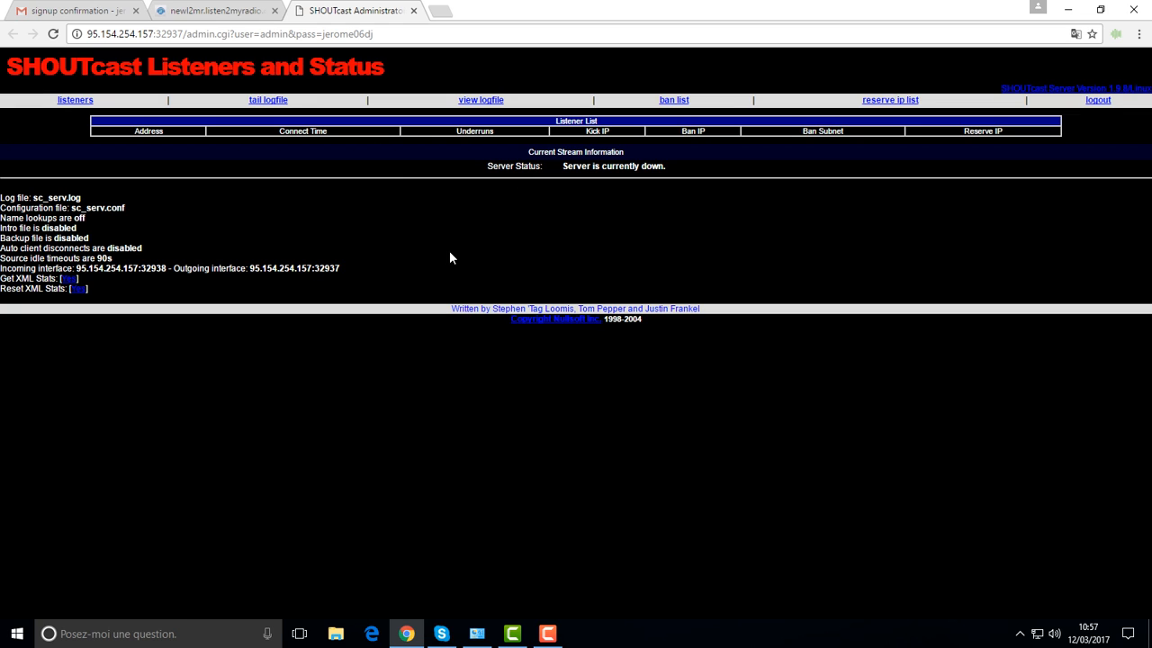
Step: Close the extra tab and review the Listen2MyRadio control panel showing the stream ON
click(135, 10)
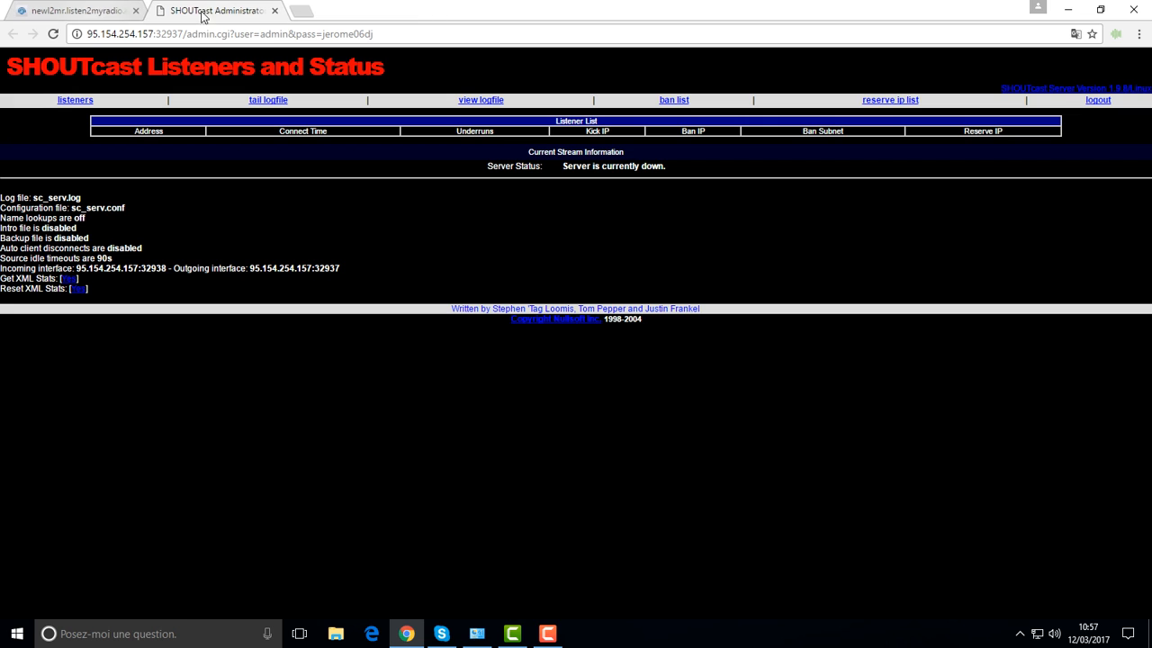
click(70, 14)
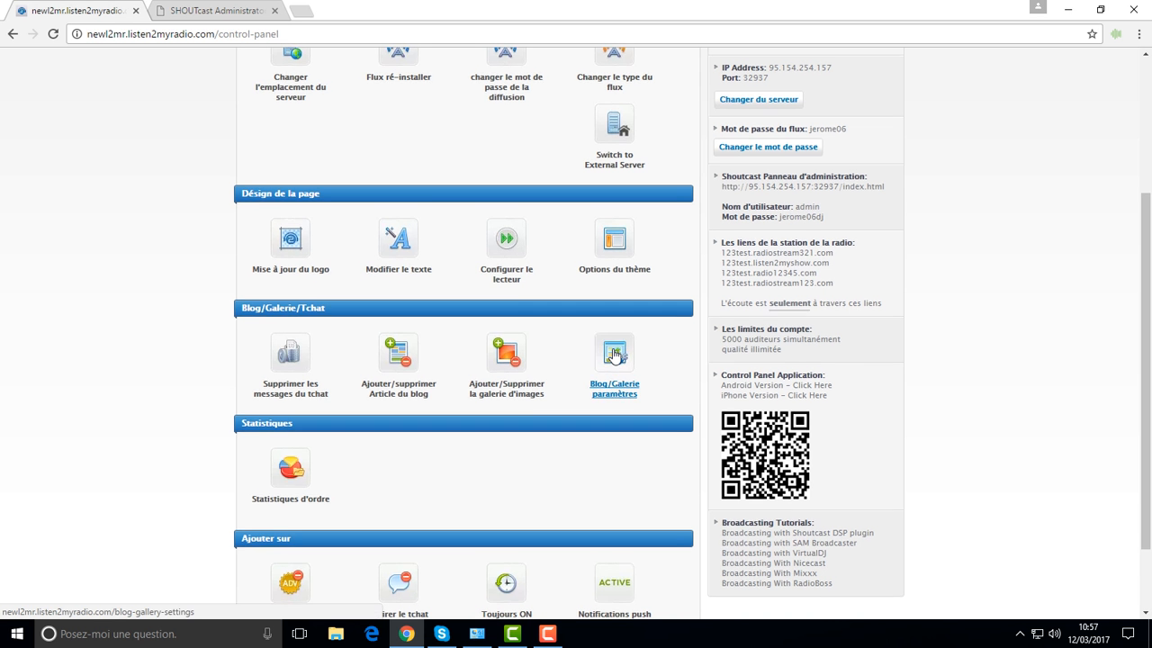
scroll(614, 355, up, 3)
scroll(614, 355, down, 2)
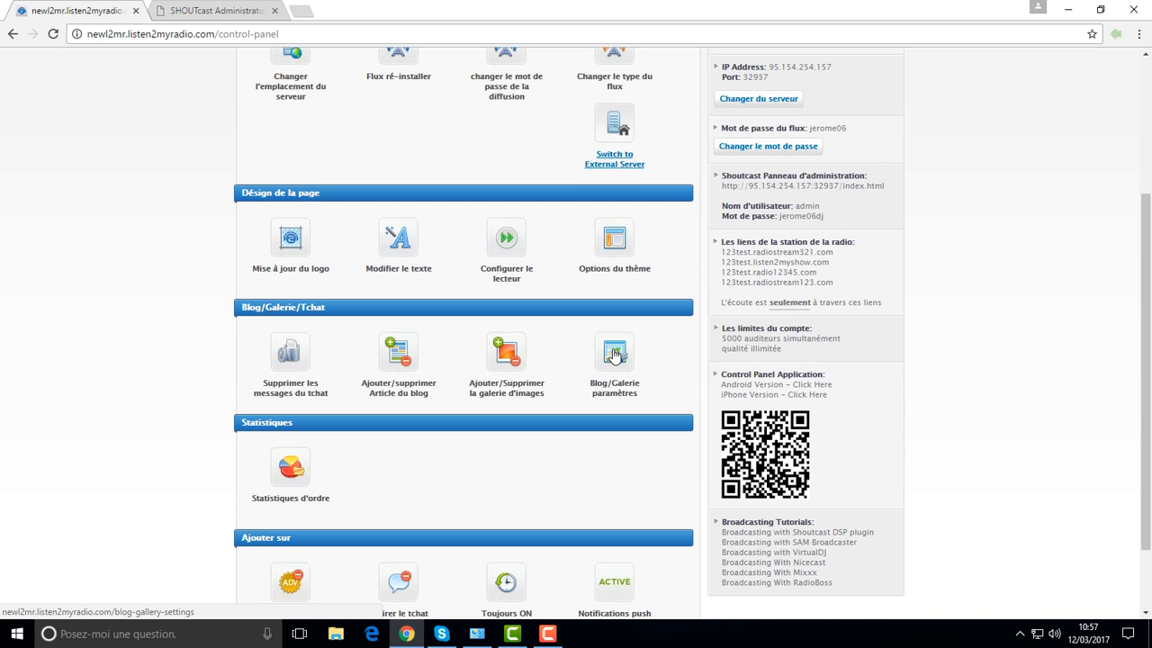
scroll(614, 355, up, 2)
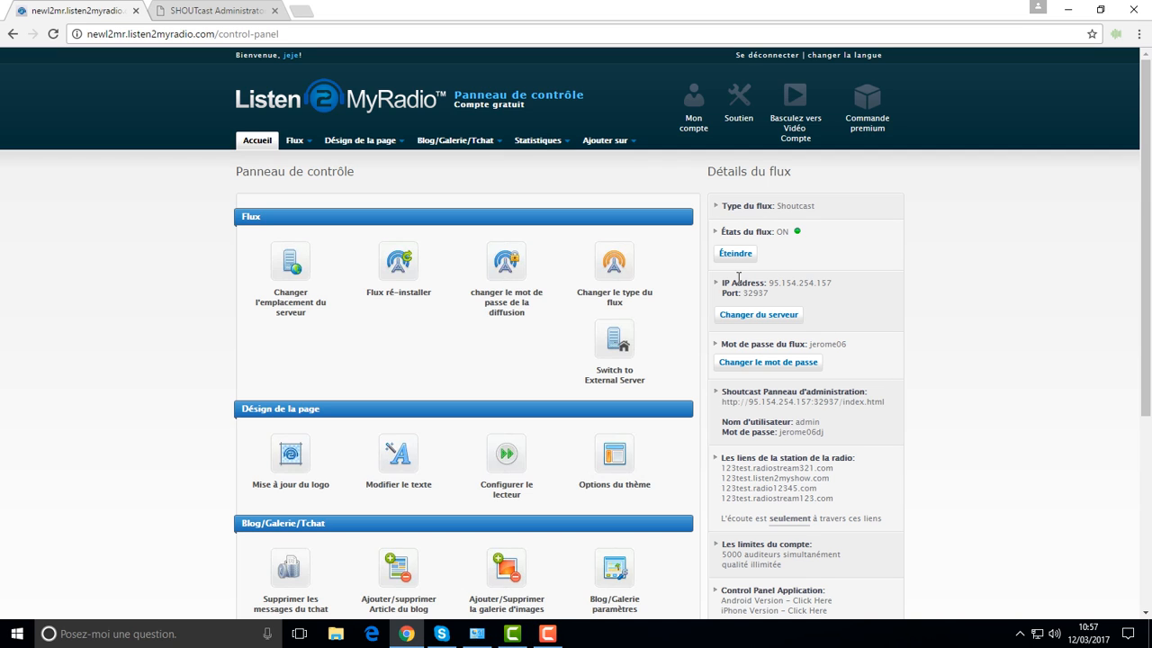
click(405, 638)
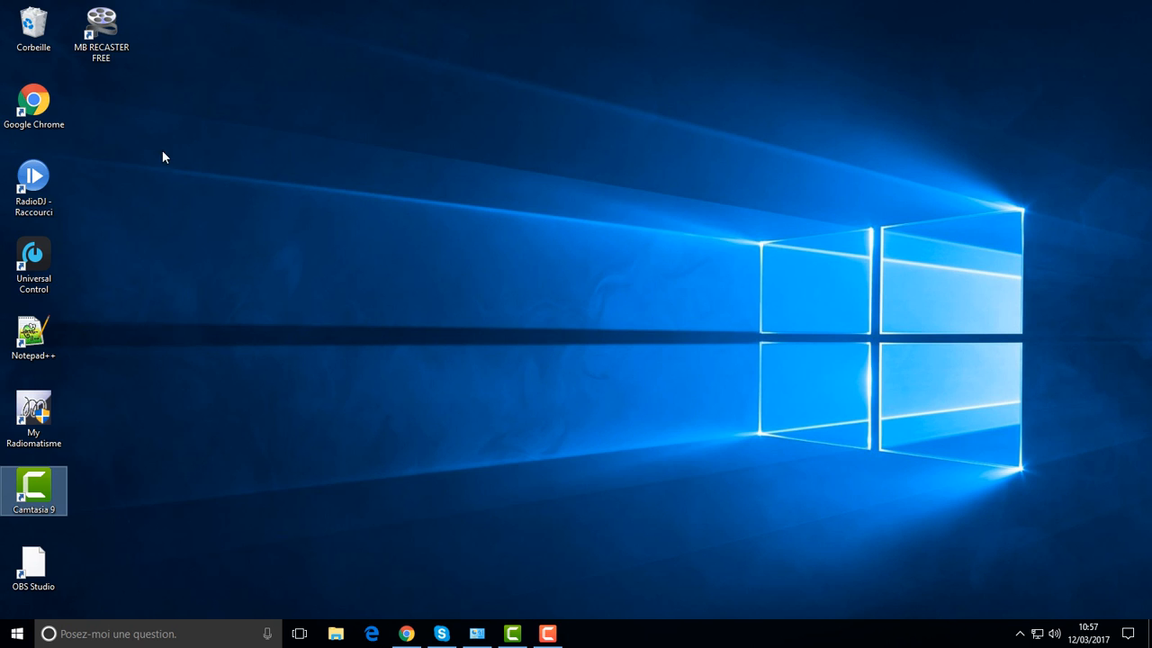
Step: Launch MB Recaster from its desktop shortcut and bring back the Listen2MyRadio control panel
right_click(119, 52)
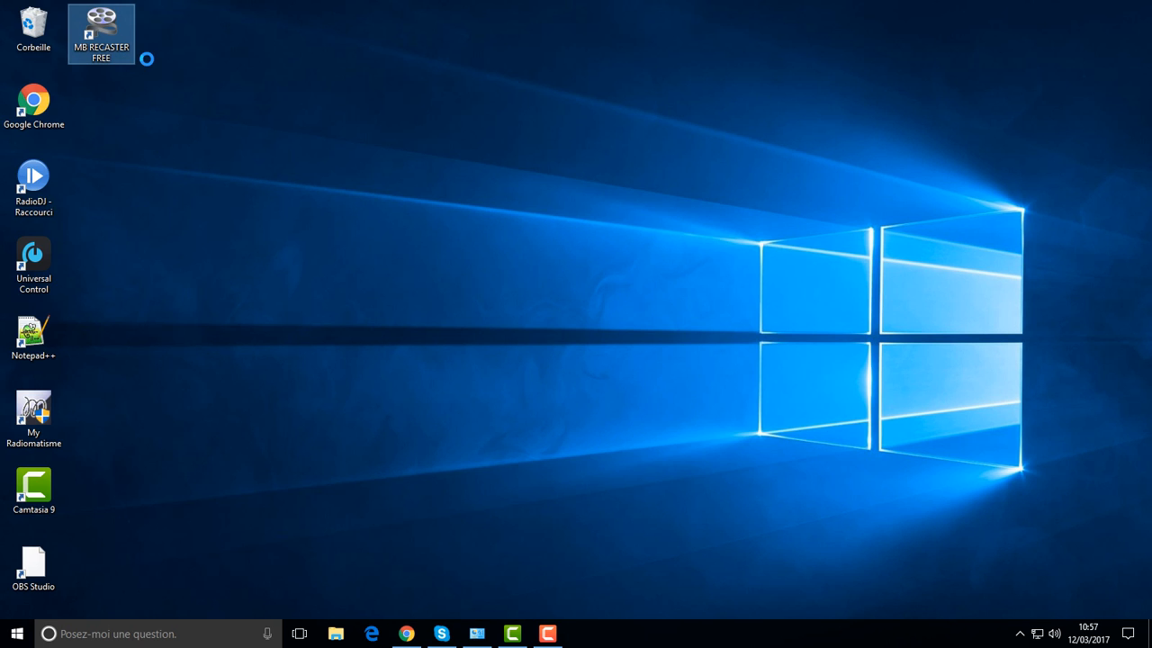
click(183, 63)
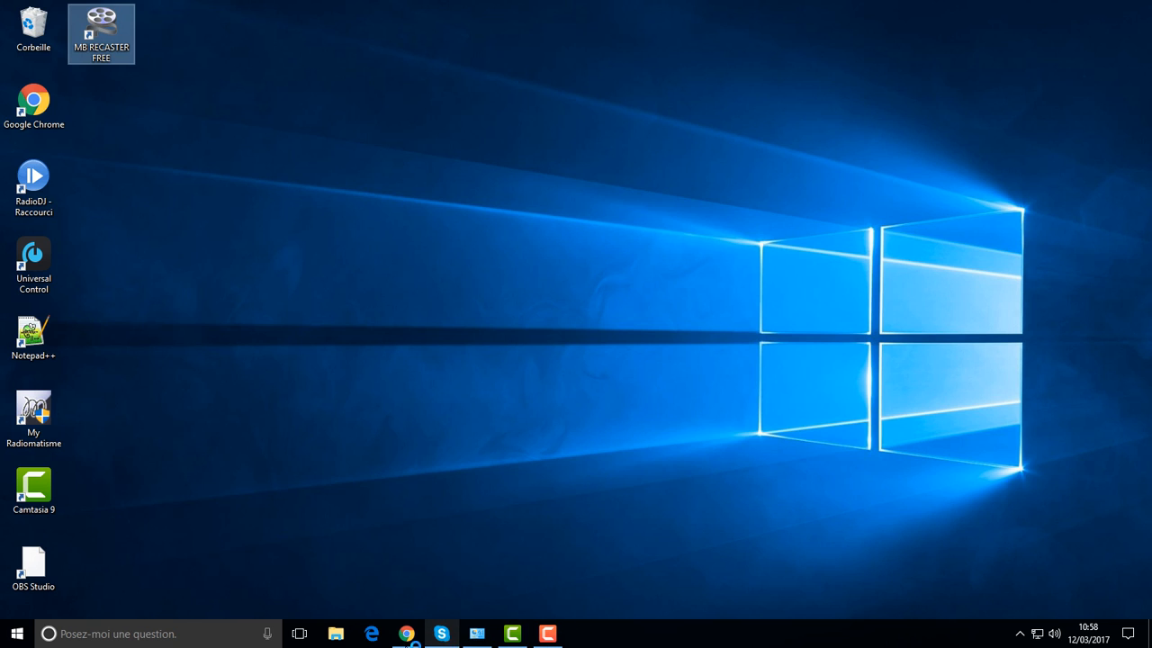
mouse_move(402, 639)
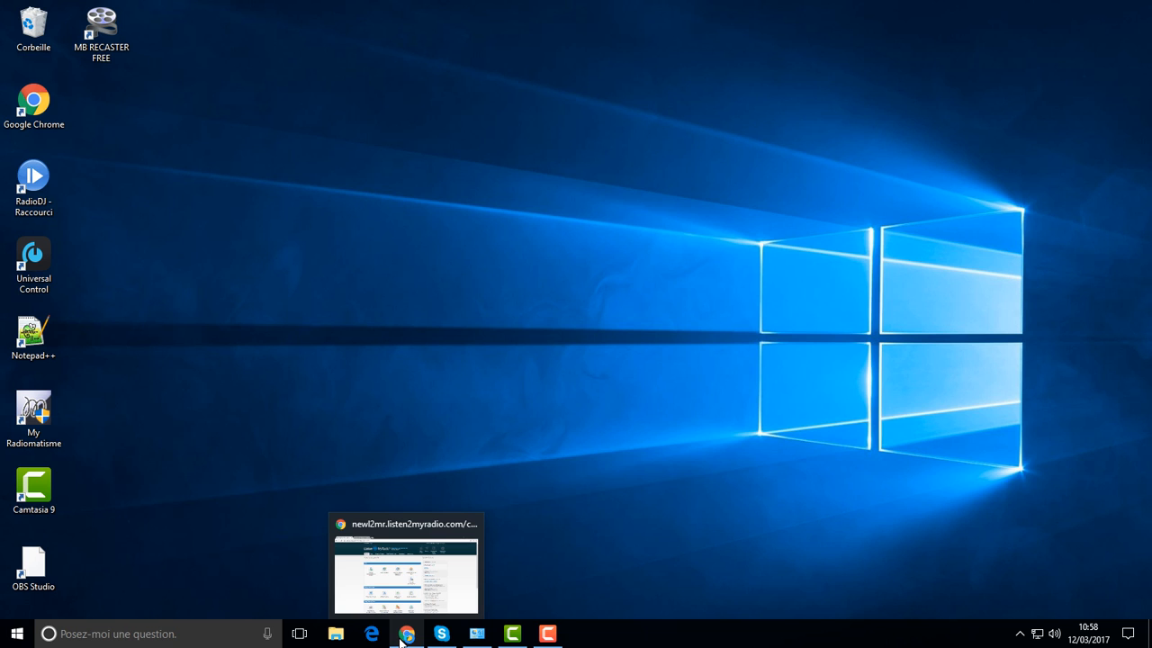
click(402, 639)
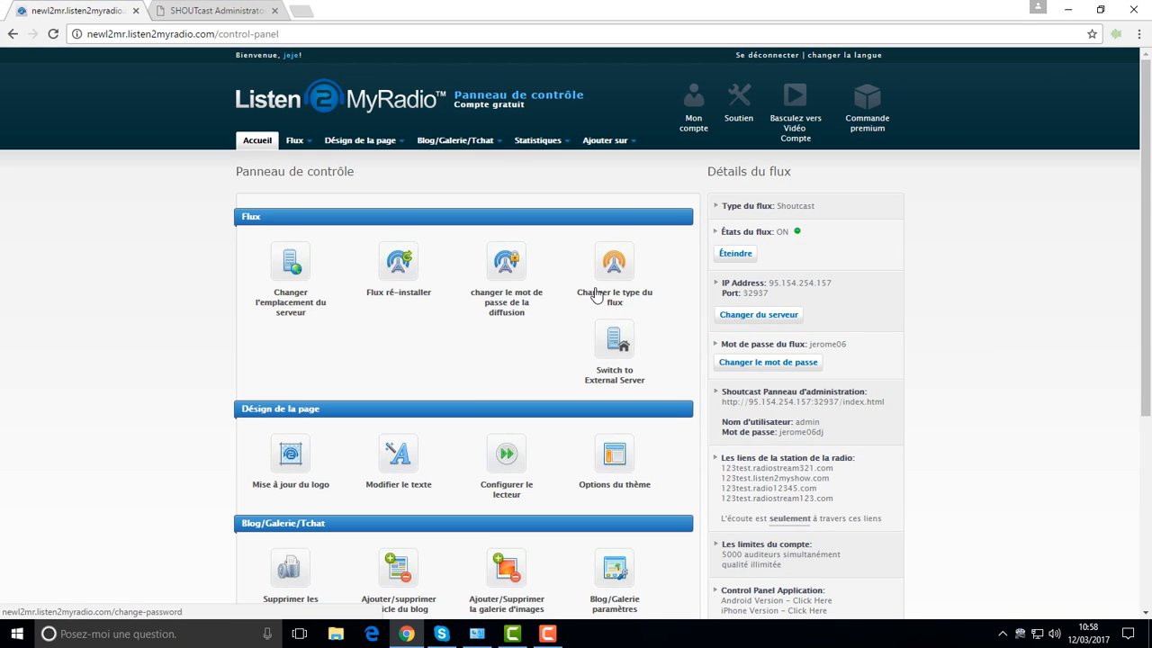
scroll(1011, 449, down, 2)
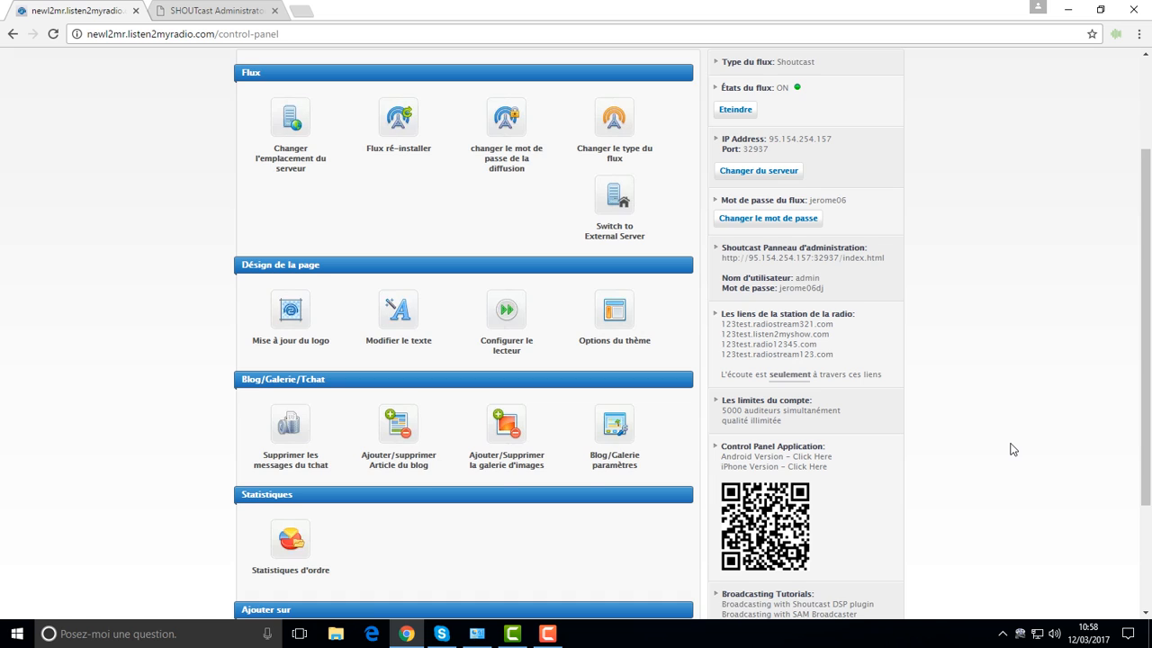
scroll(1011, 449, down, 1)
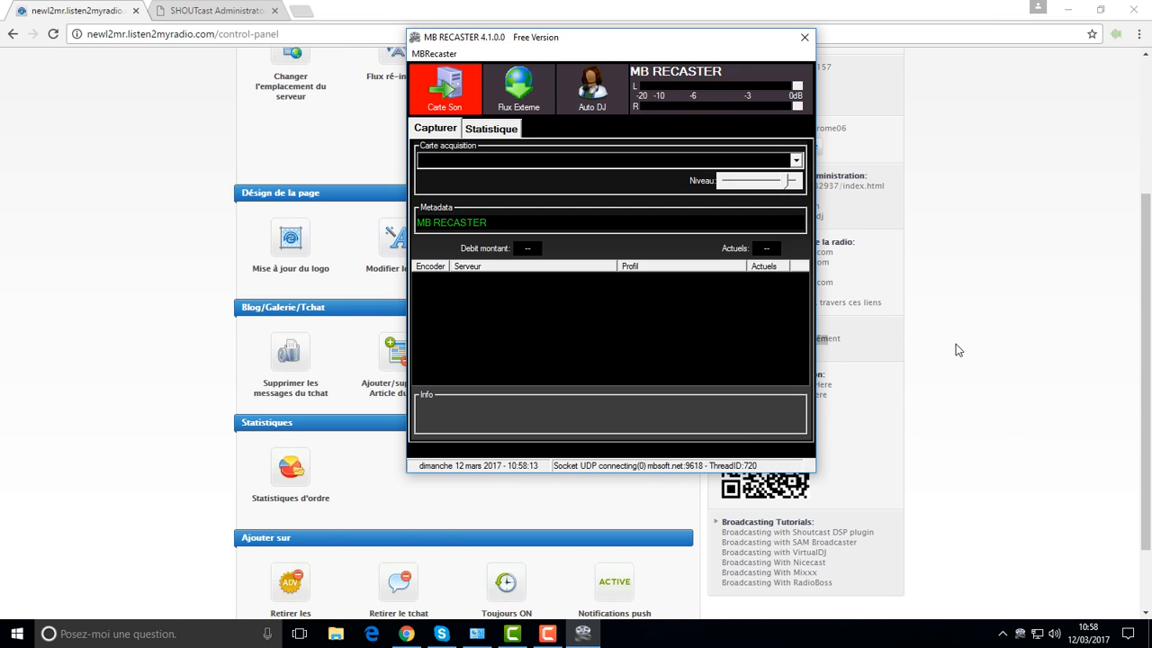
Step: Bring MB Recaster forward and open its encoder Configuration dialog
click(955, 349)
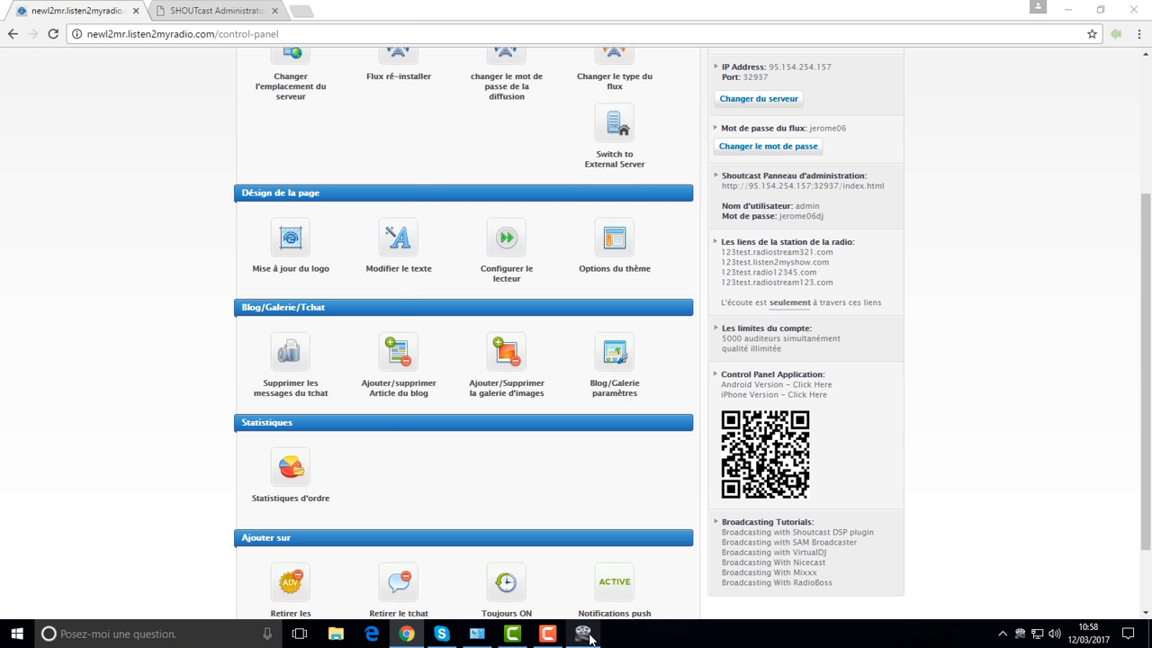
click(583, 634)
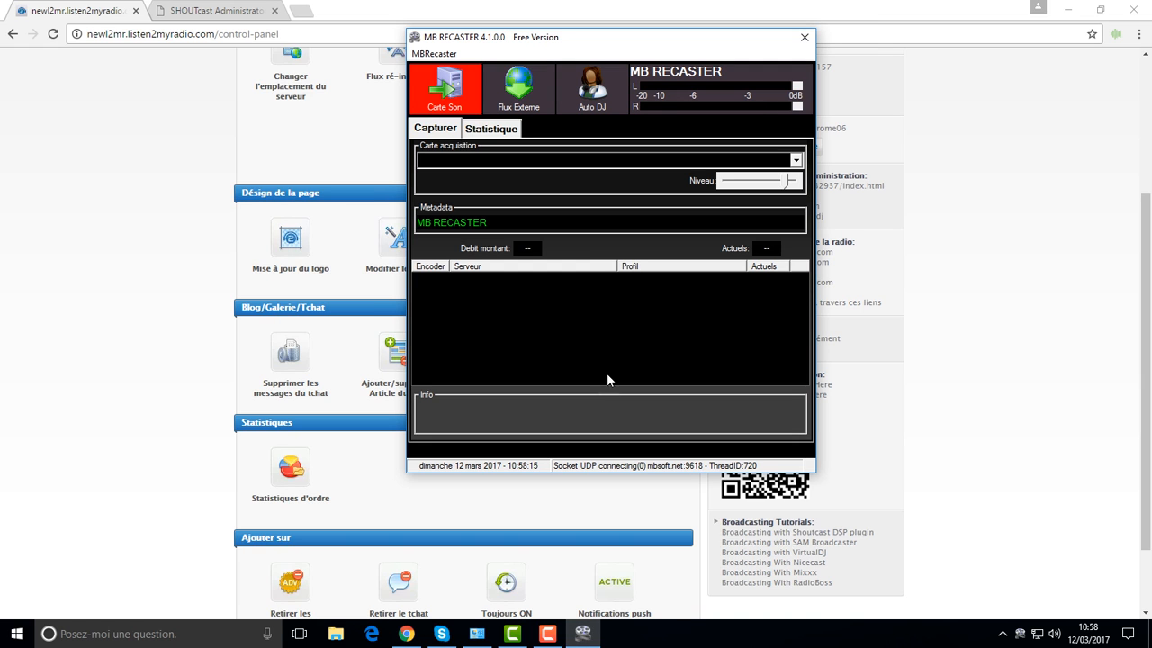
click(439, 55)
click(453, 70)
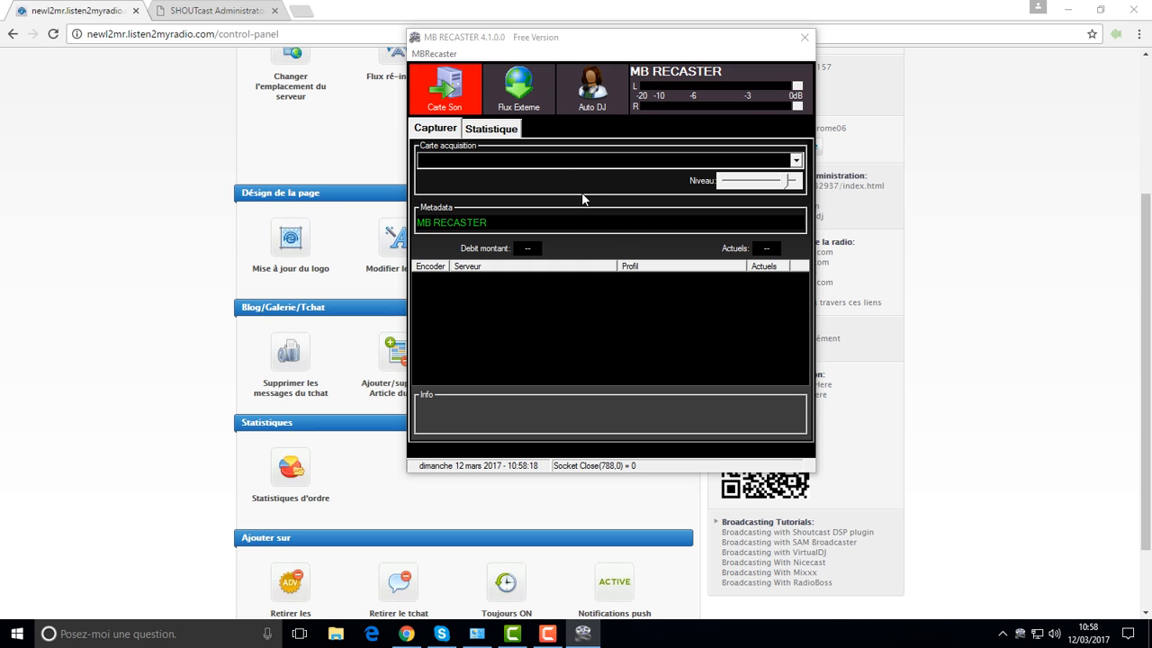
click(439, 55)
click(462, 67)
Step: Look through the Icecast Encoder 1 and Encoder 2 tabs, settling on empty Shoutcast Encoder 3
click(588, 243)
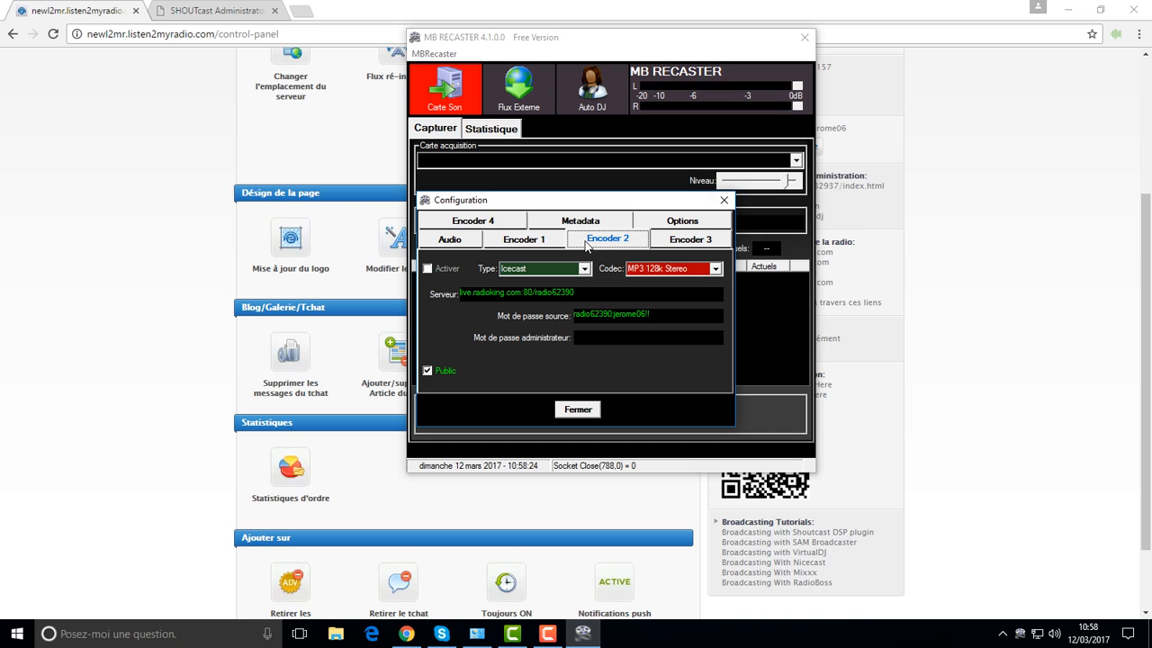
click(670, 240)
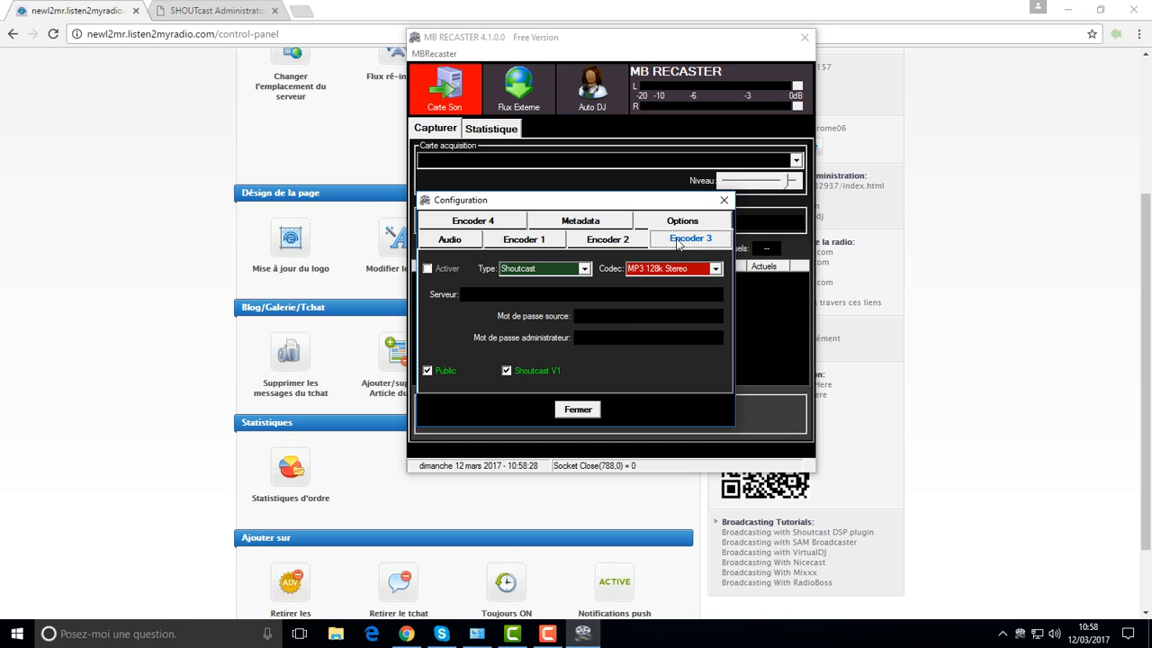
click(610, 241)
click(546, 245)
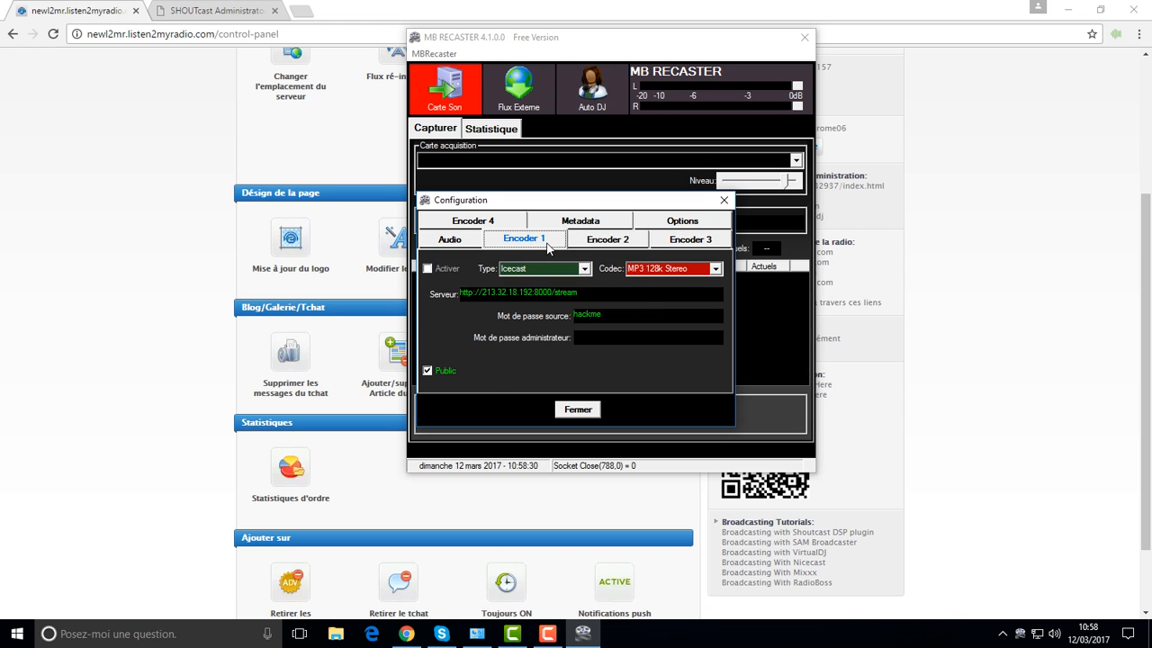
click(605, 245)
click(667, 245)
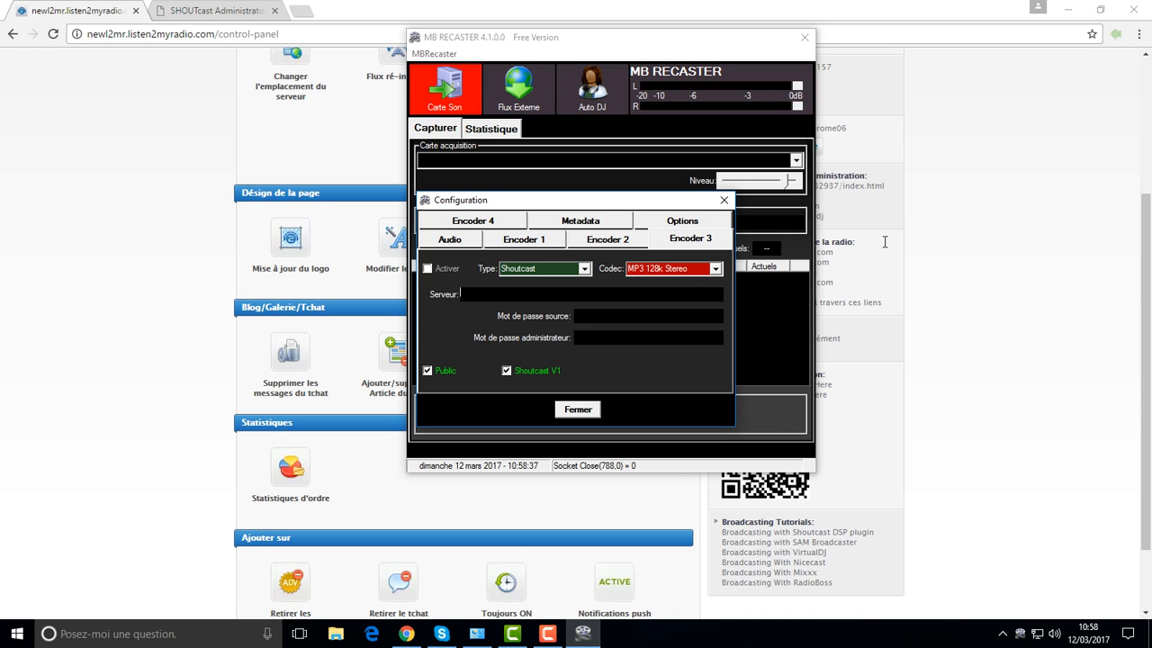
click(936, 253)
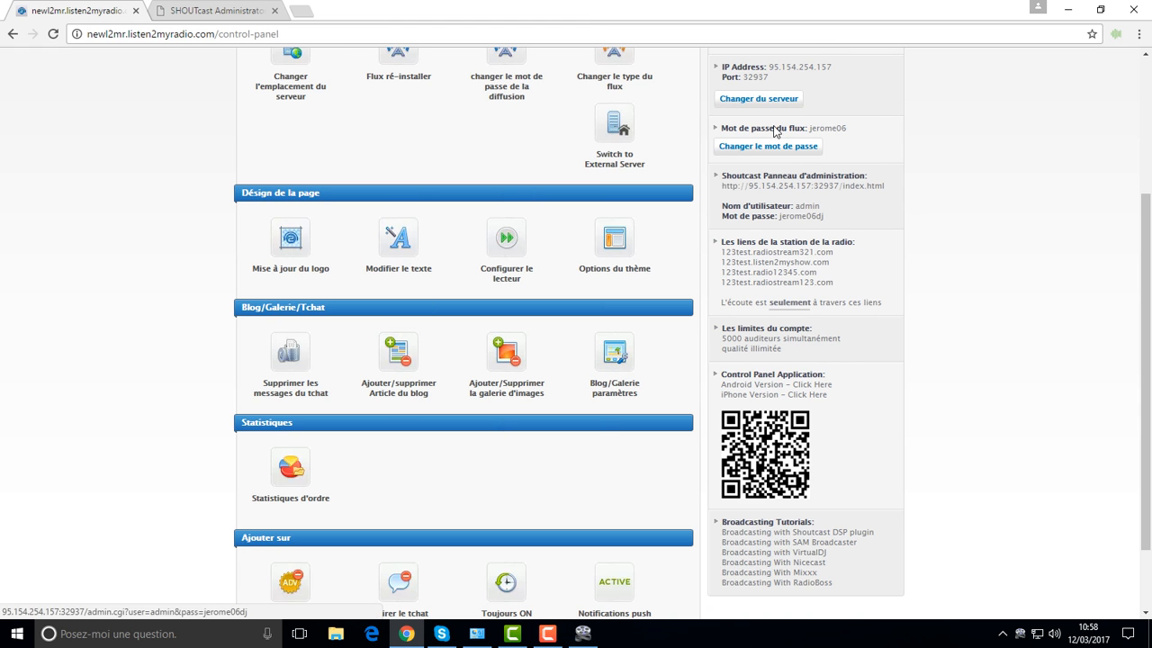
Step: Copy the stream IP 95.154.254.157 from the Listen2MyRadio control panel
scroll(779, 191, up, 2)
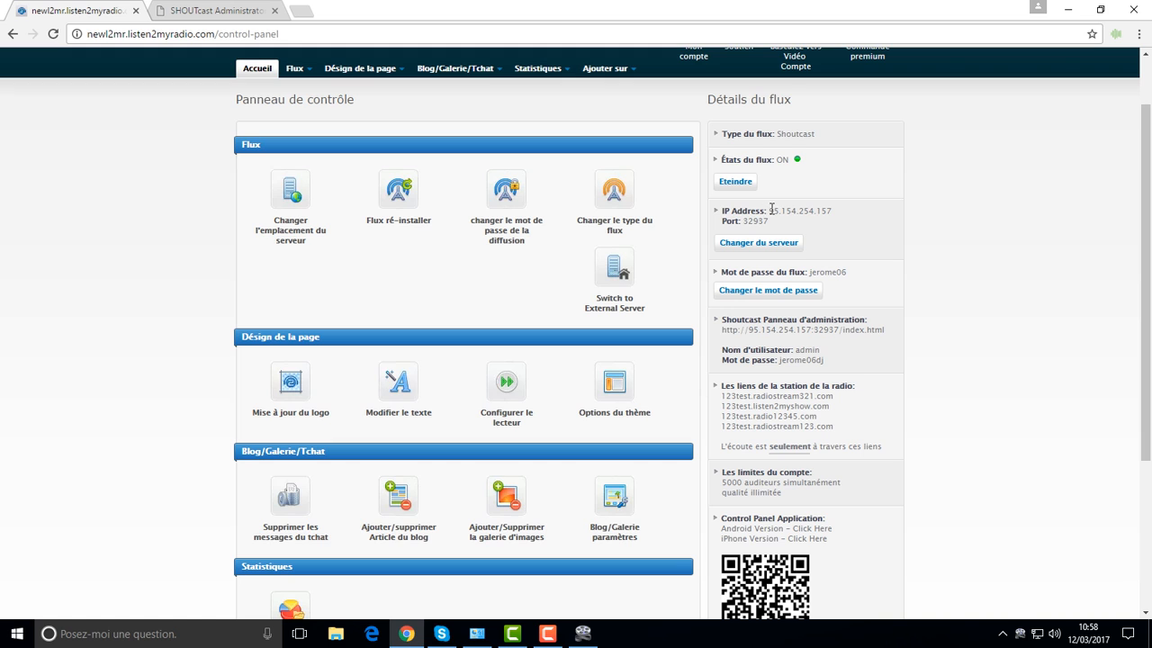
drag(769, 211, 823, 212)
right_click(823, 213)
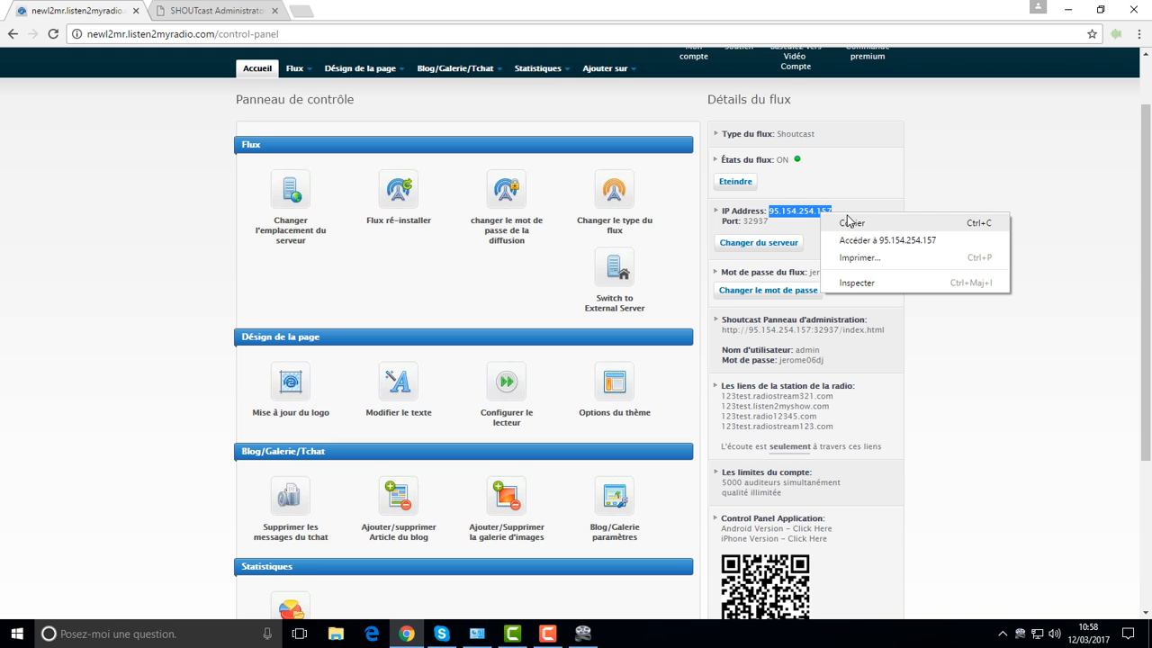
click(850, 222)
Step: Enter 95.154.254.157:32937 as Encoder 3's server address in MB Recaster
click(585, 634)
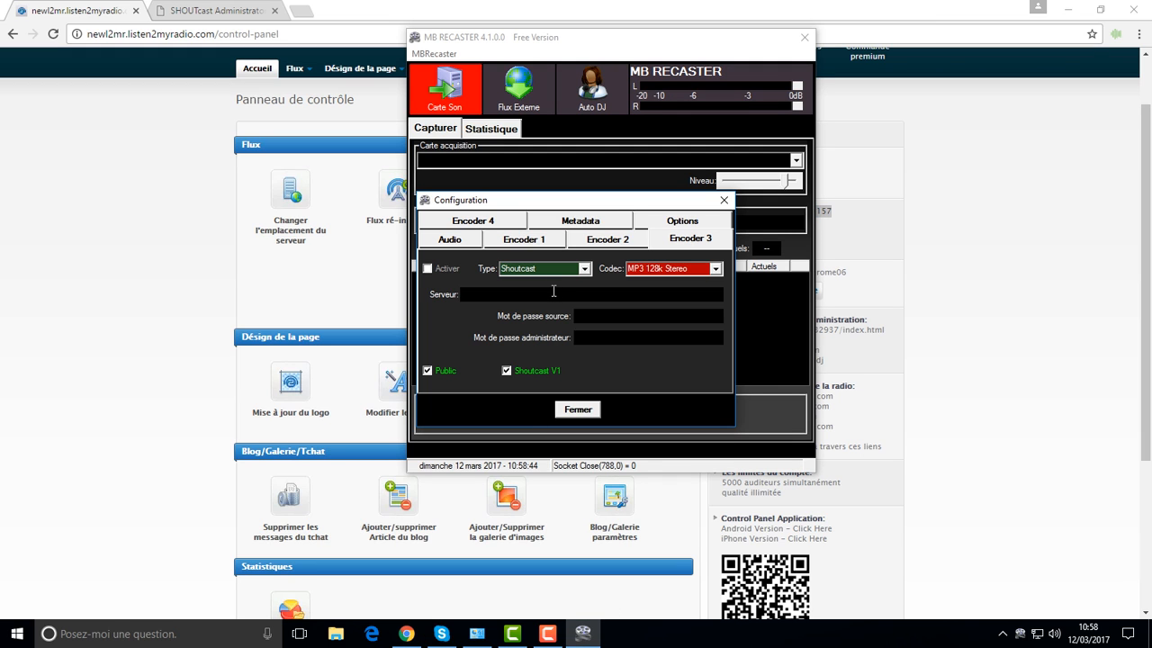
right_click(551, 294)
click(610, 356)
text(:)
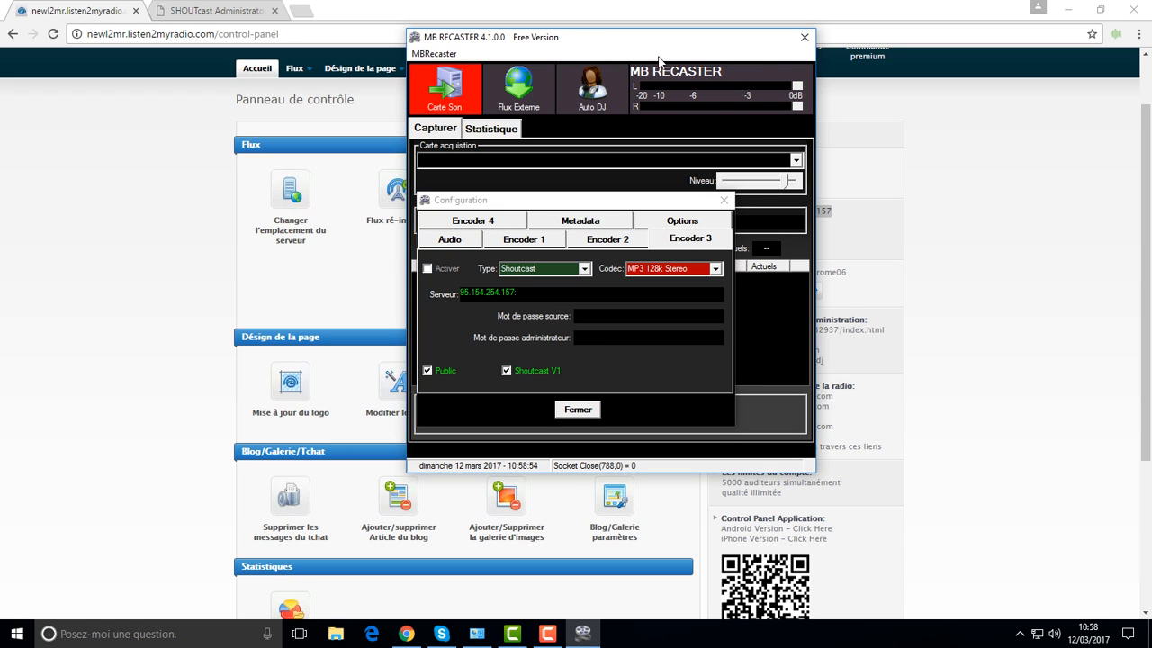
click(967, 229)
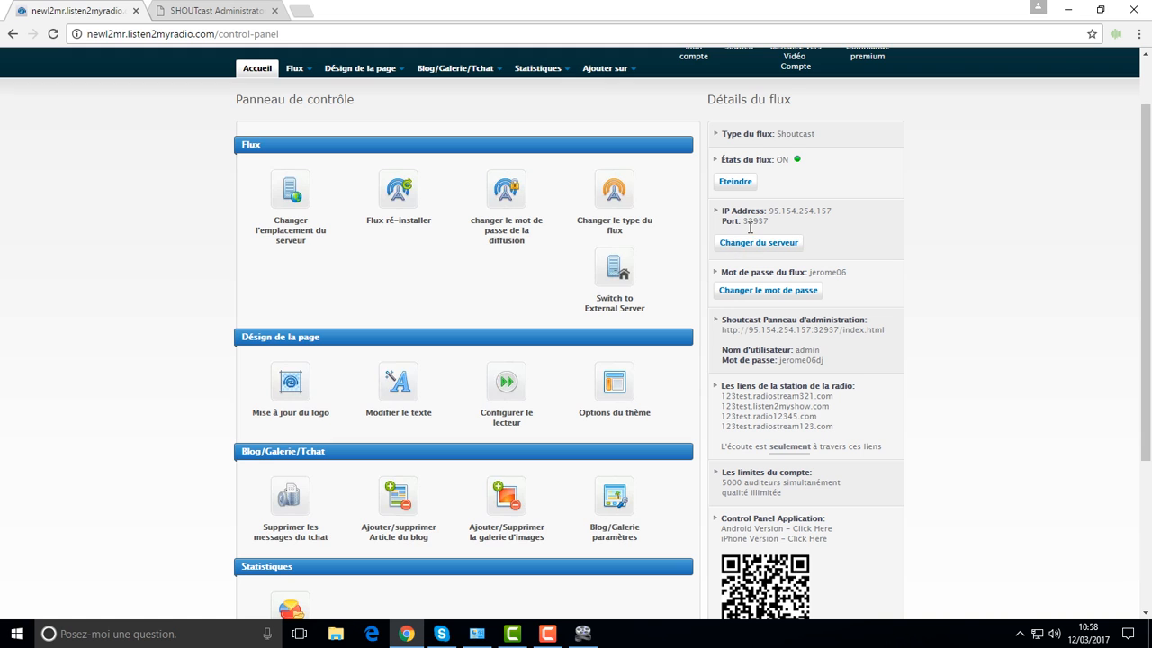
click(583, 633)
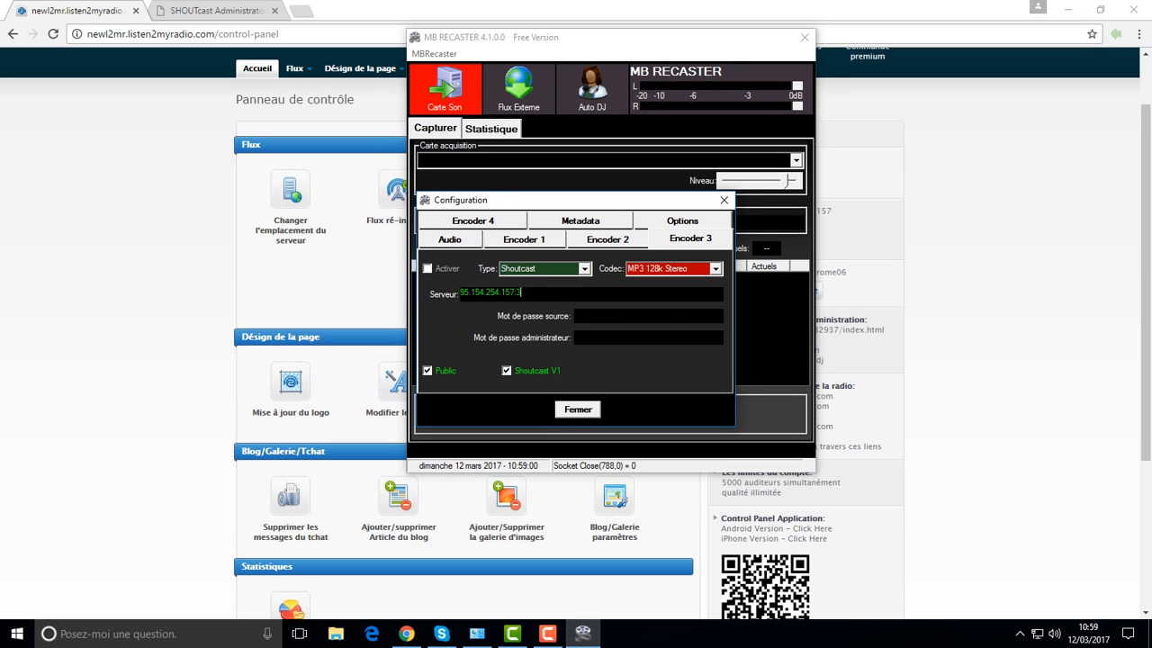
text(2937)
click(612, 315)
Step: Activate Encoder 3 to start streaming, close the configuration and go to the SHOUTcast status page
click(427, 268)
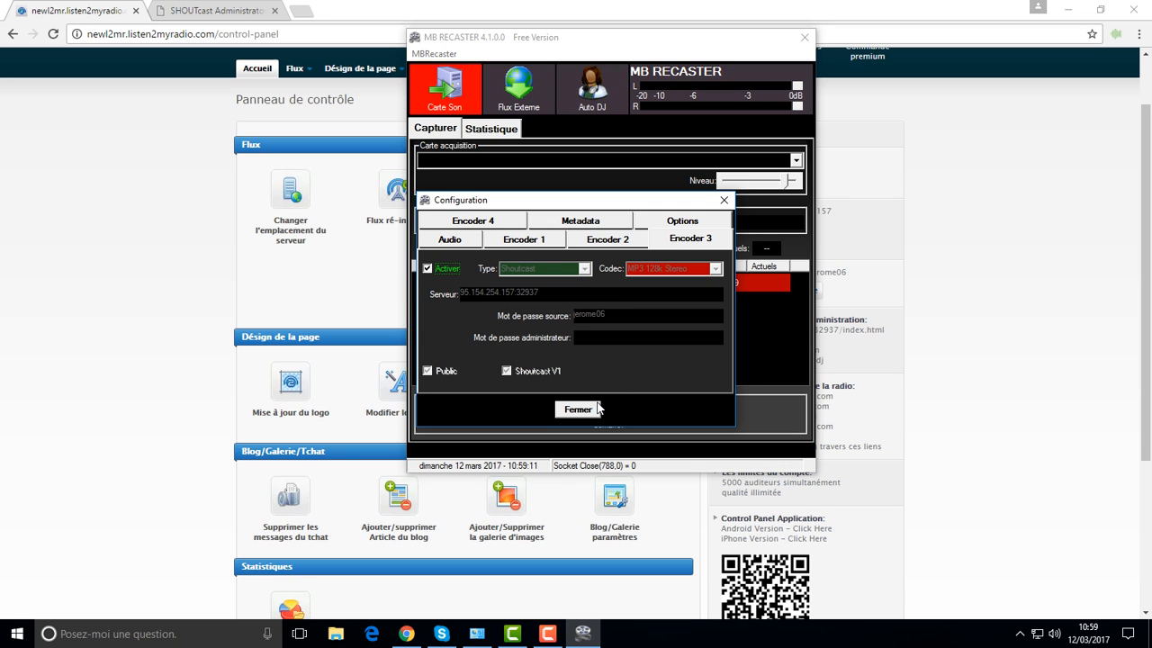
click(724, 200)
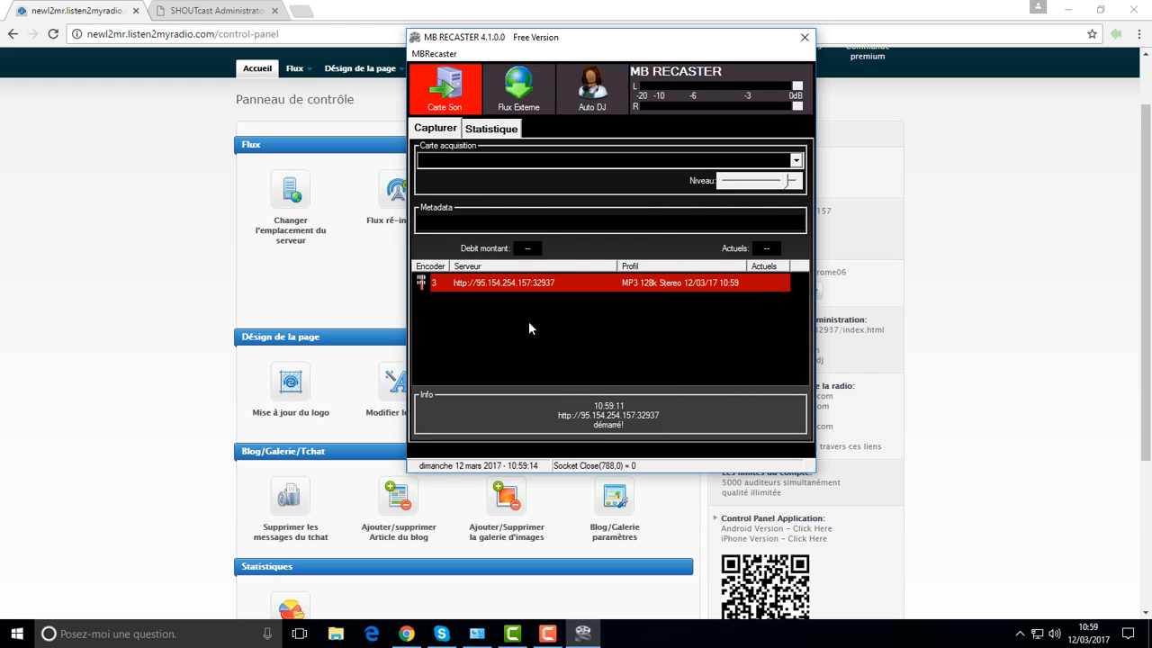
drag(595, 39, 449, 74)
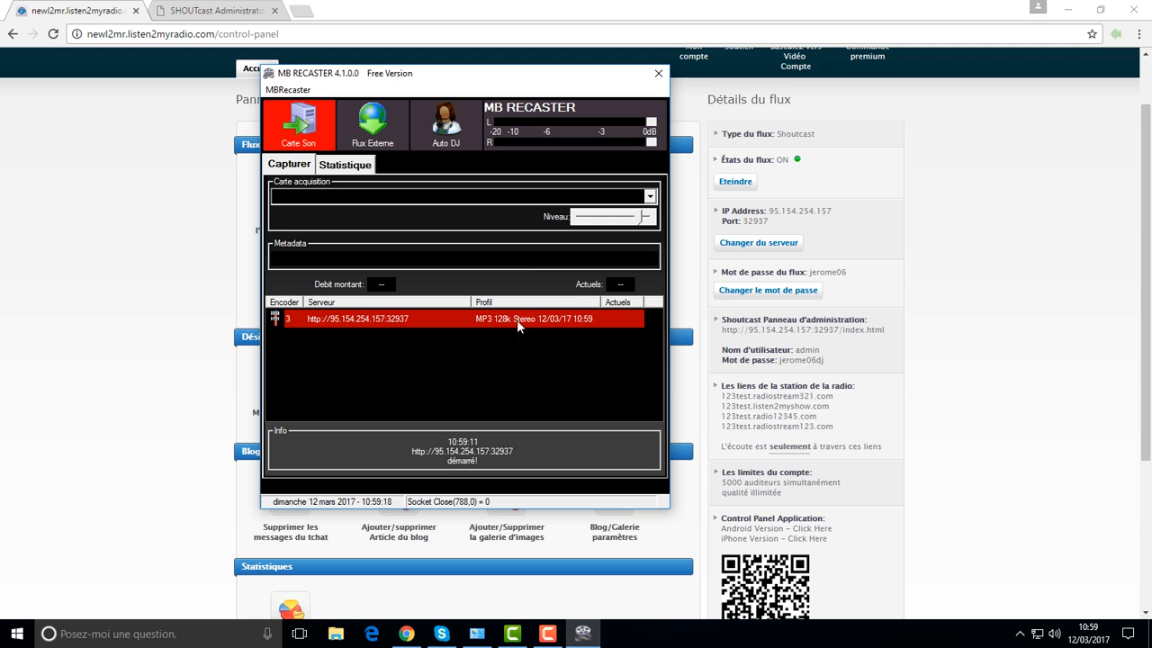
click(236, 13)
right_click(838, 248)
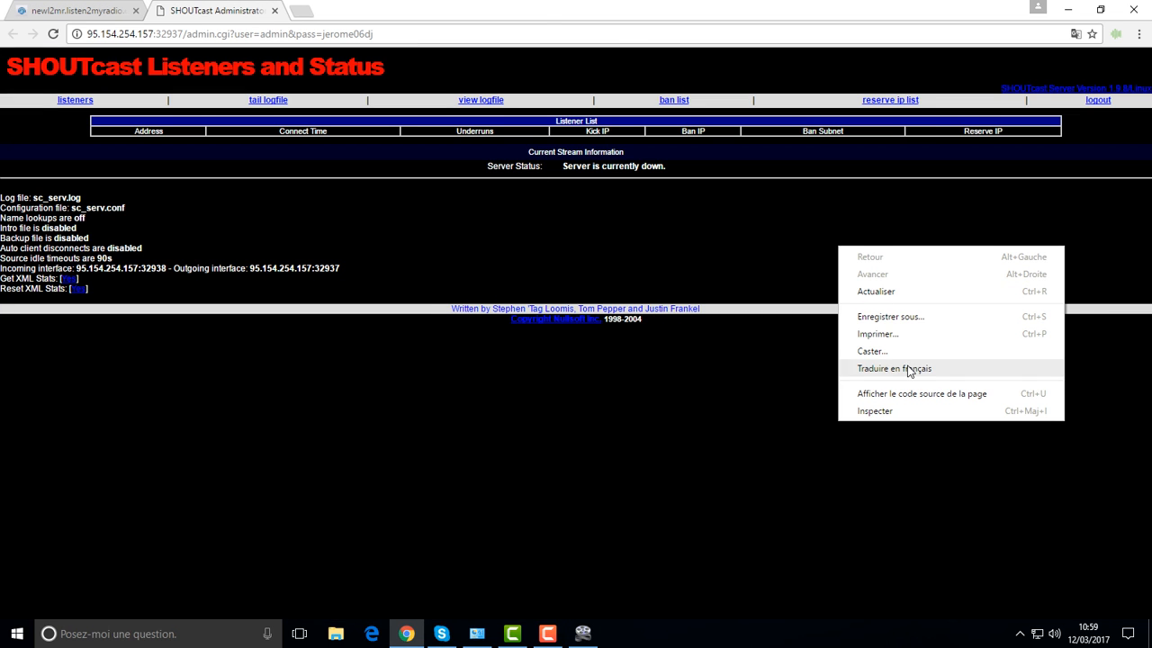
Step: Reload SHOUTcast status to confirm the 128 kbps stream, then deactivate Encoder 3 and close MB Recaster
click(895, 292)
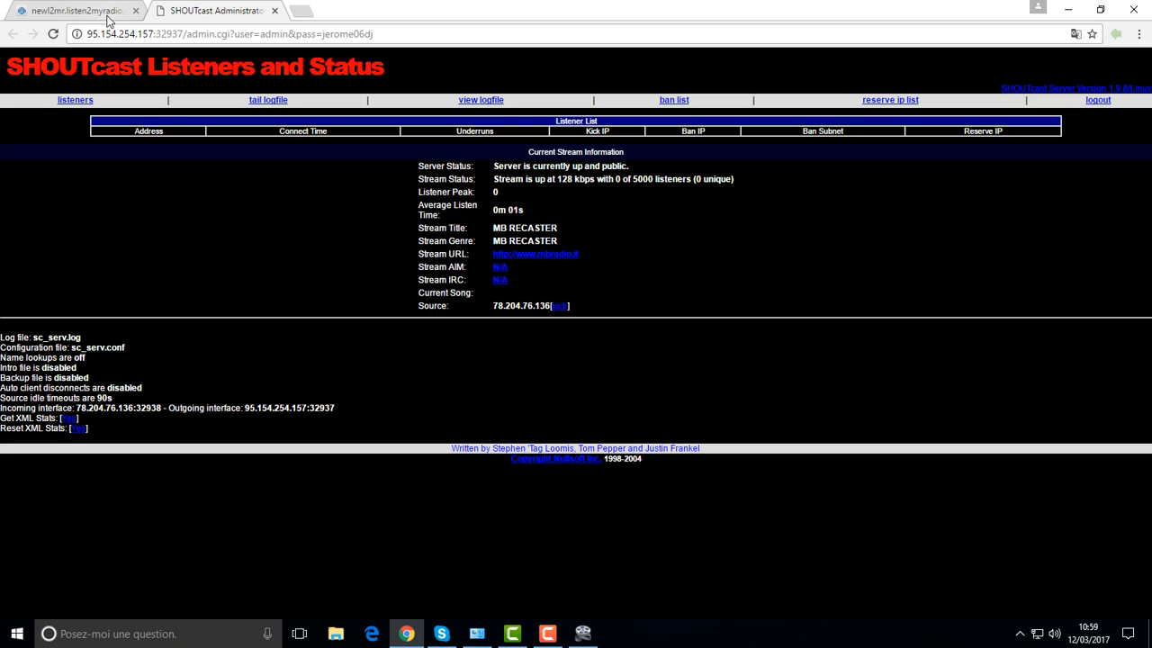
click(585, 634)
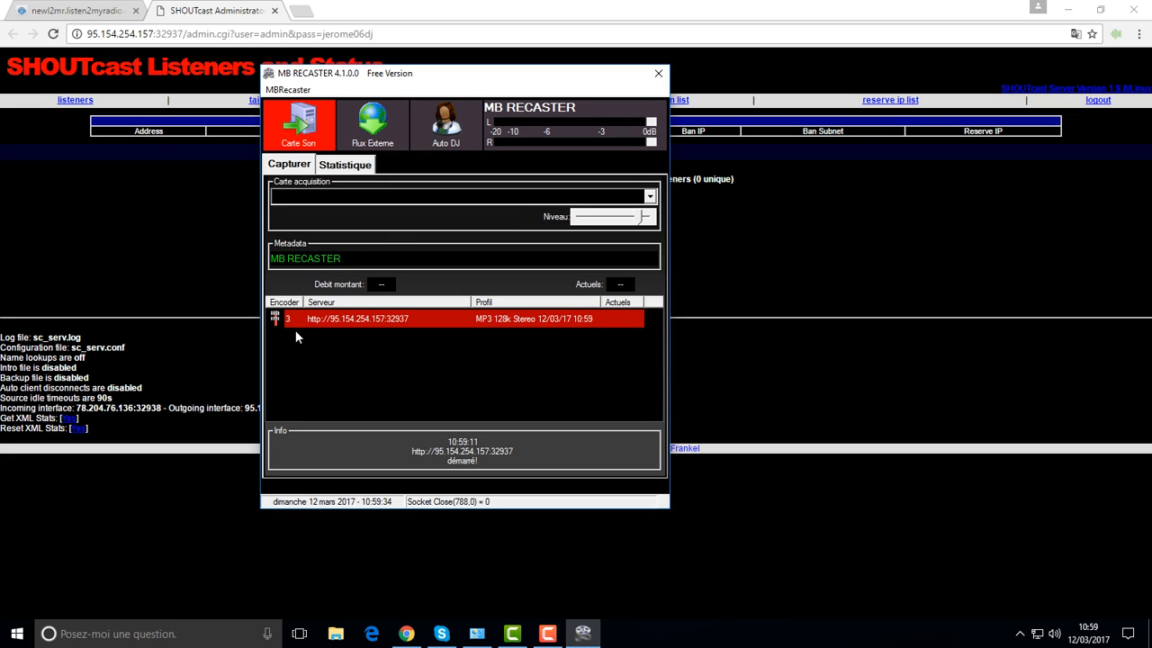
click(288, 90)
click(310, 107)
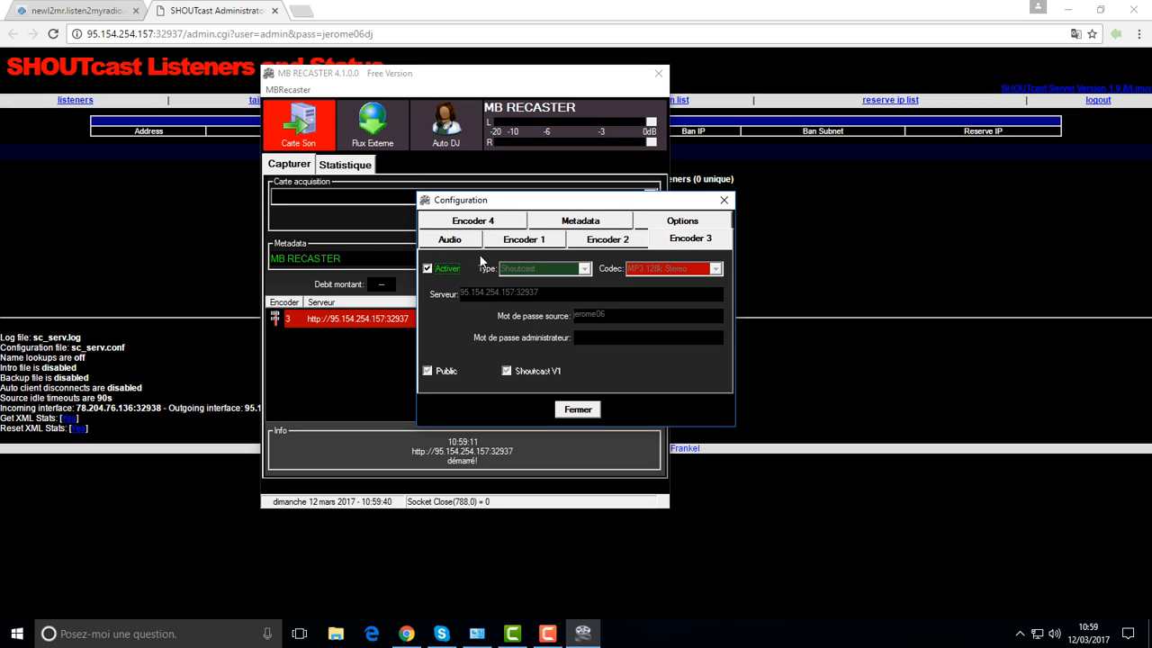
click(428, 268)
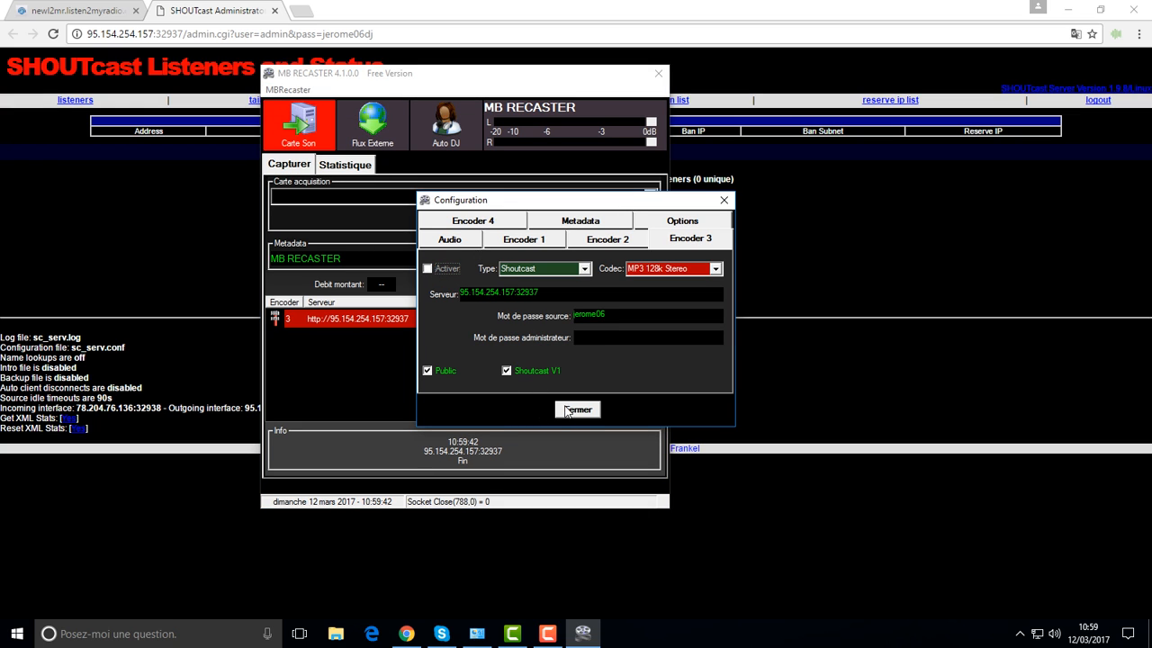
click(577, 409)
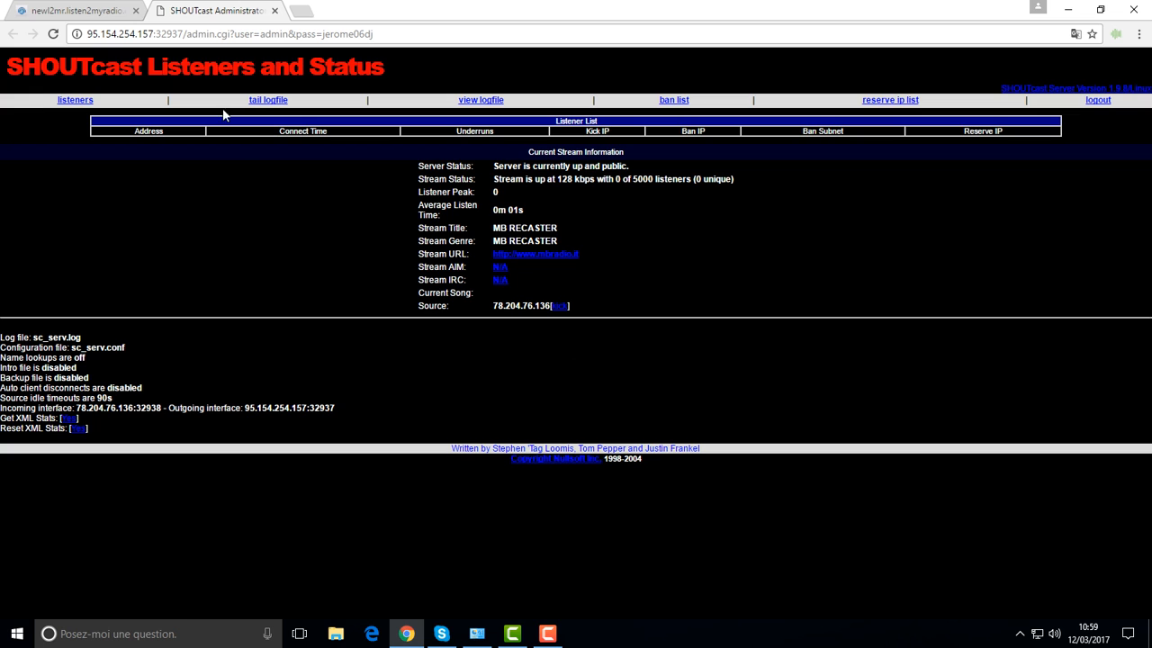
click(110, 12)
Step: Open the 'Configurer le lecteur' page from the Design de la page menu
mouse_move(438, 110)
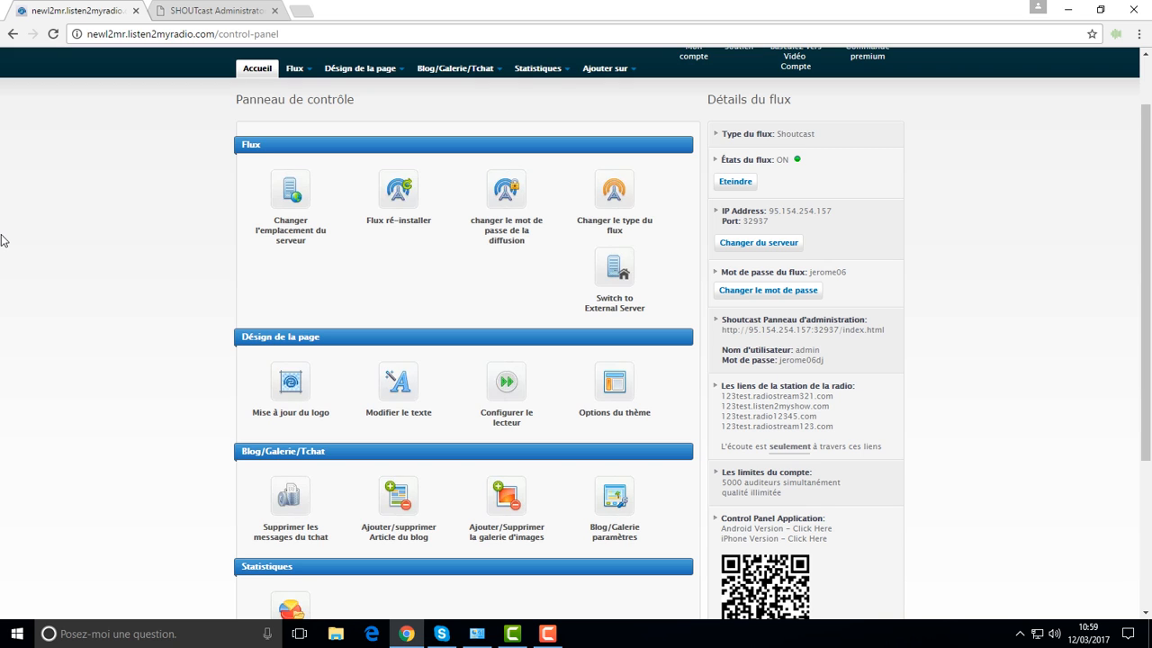
scroll(7, 240, up, 1)
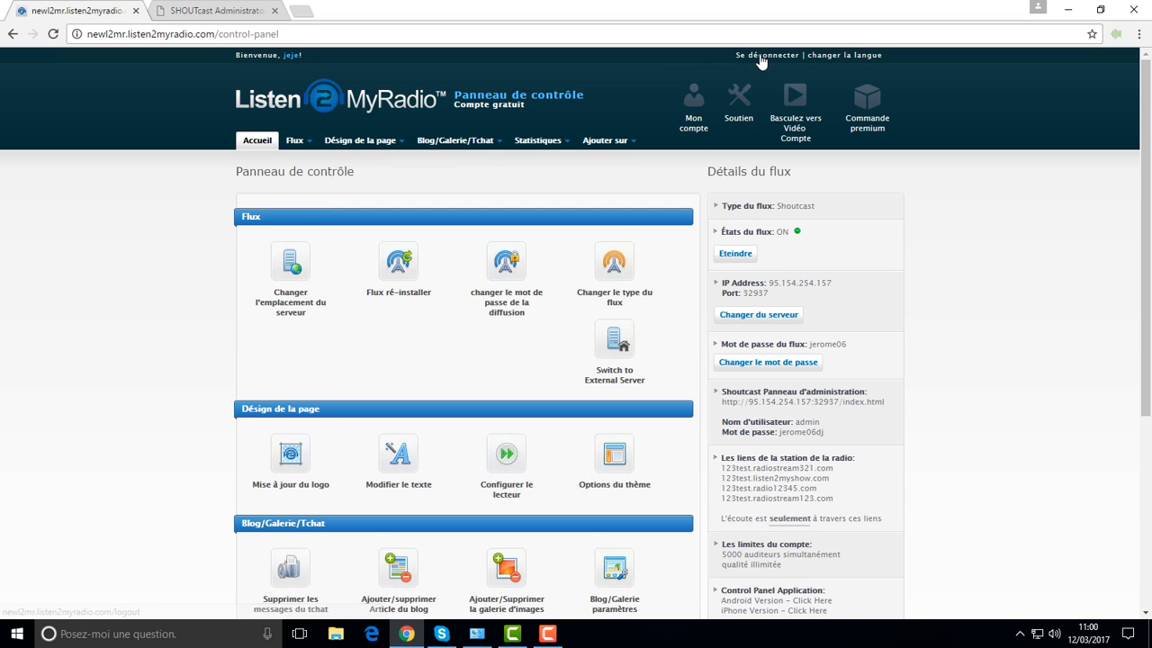
mouse_move(473, 142)
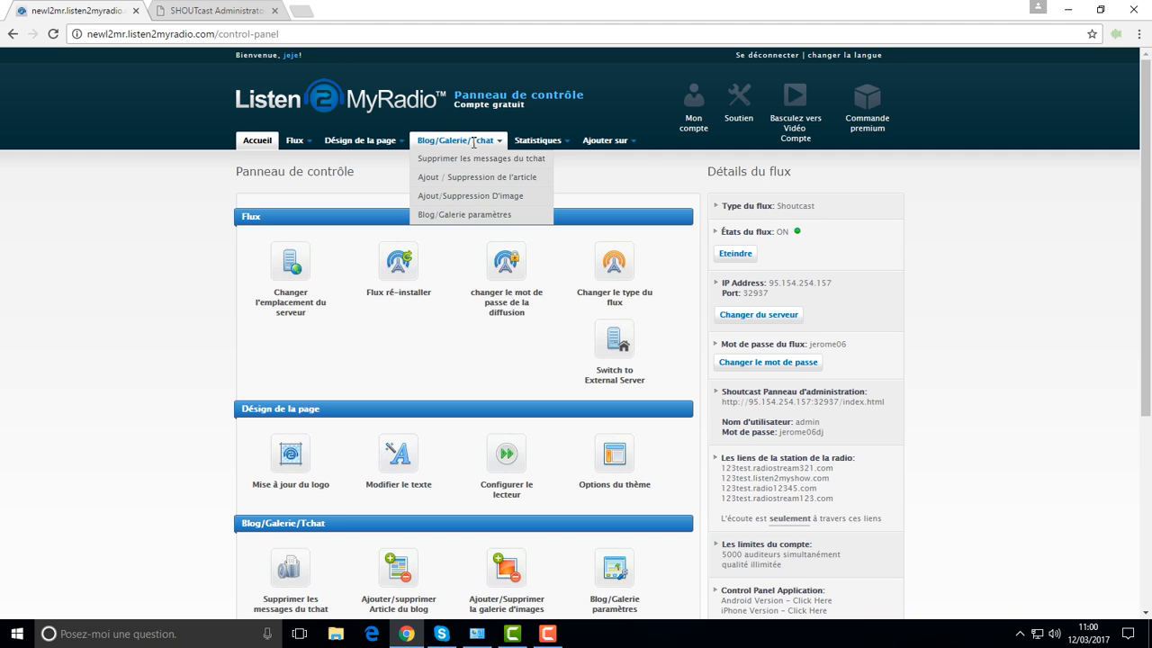
mouse_move(597, 137)
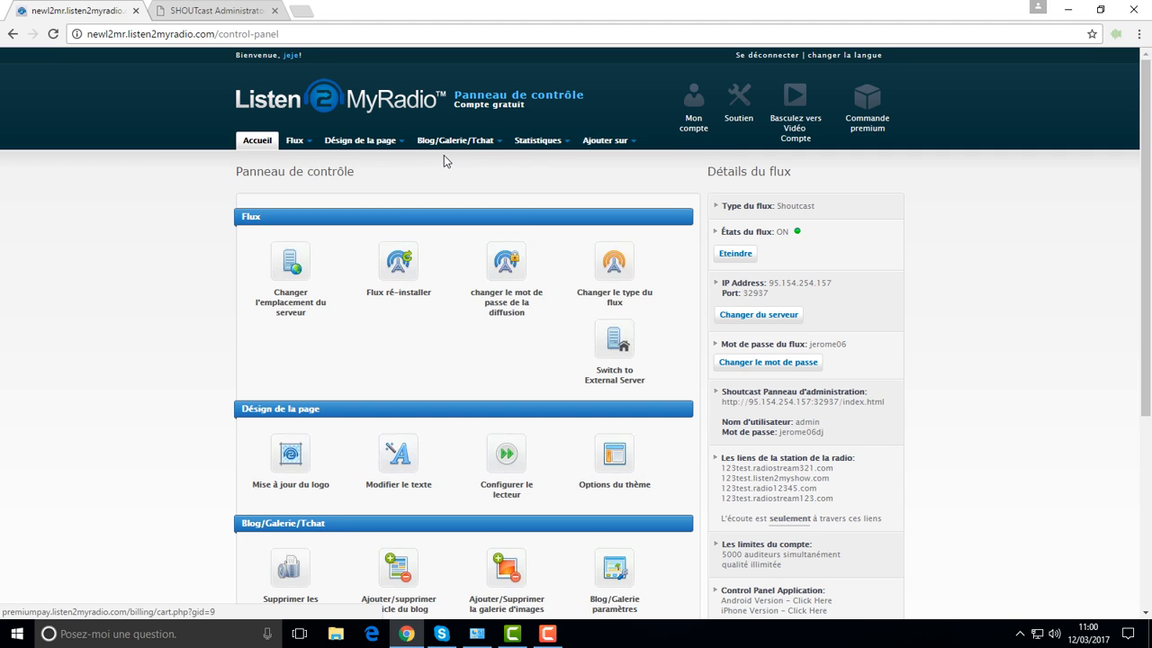
mouse_move(364, 146)
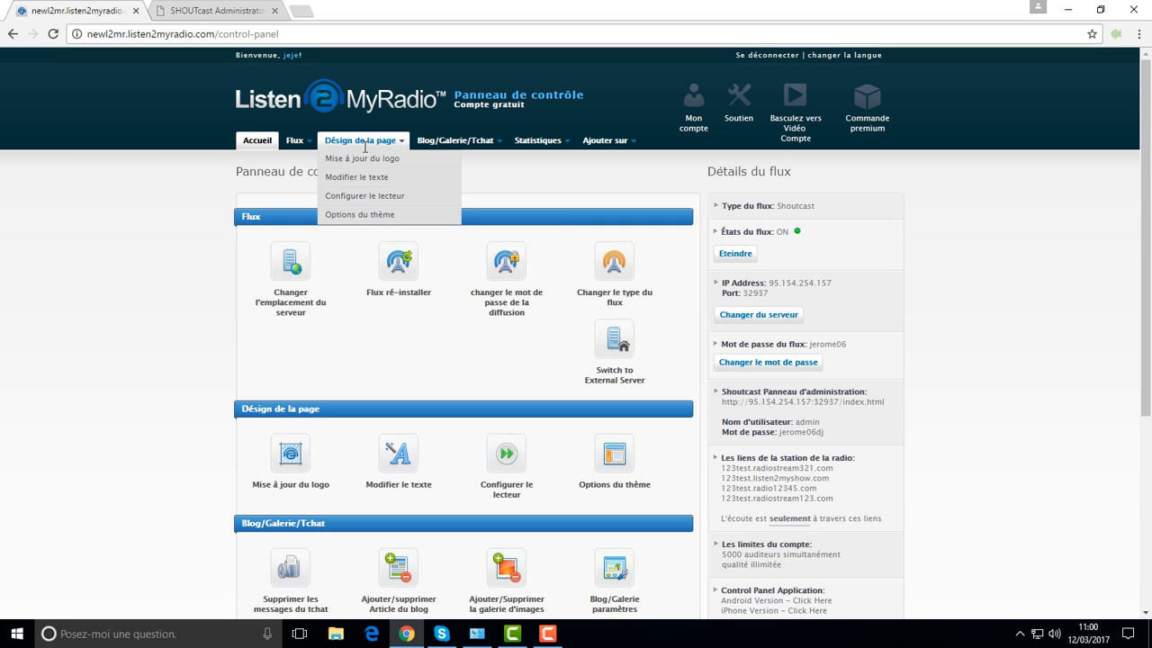
click(349, 196)
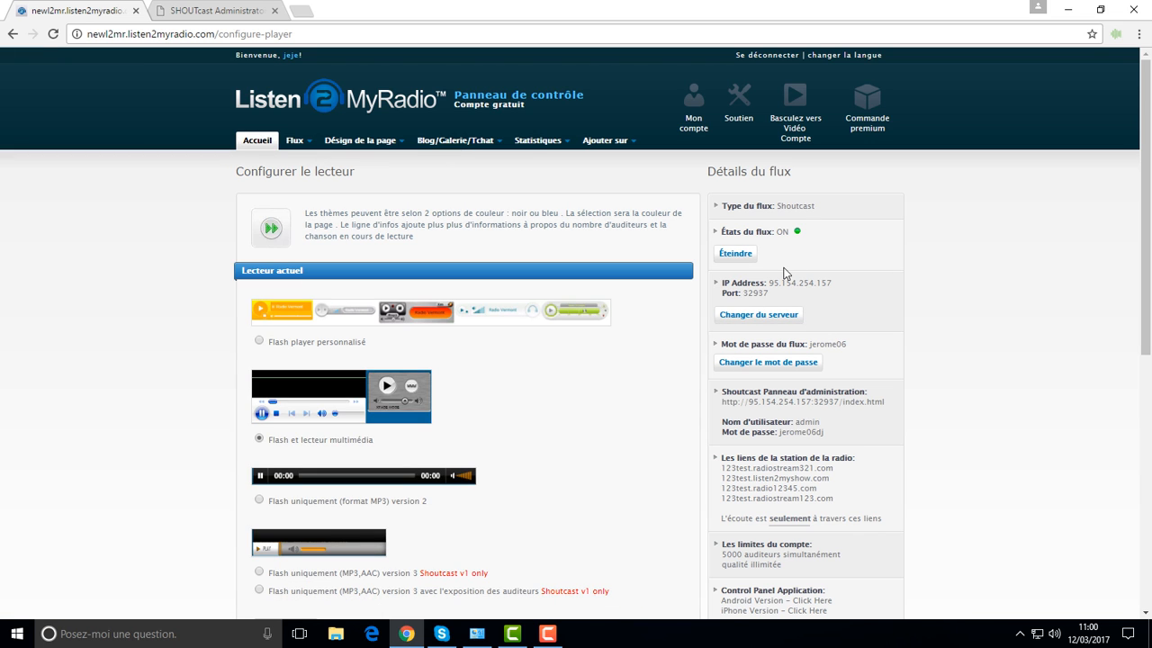
scroll(599, 393, down, 3)
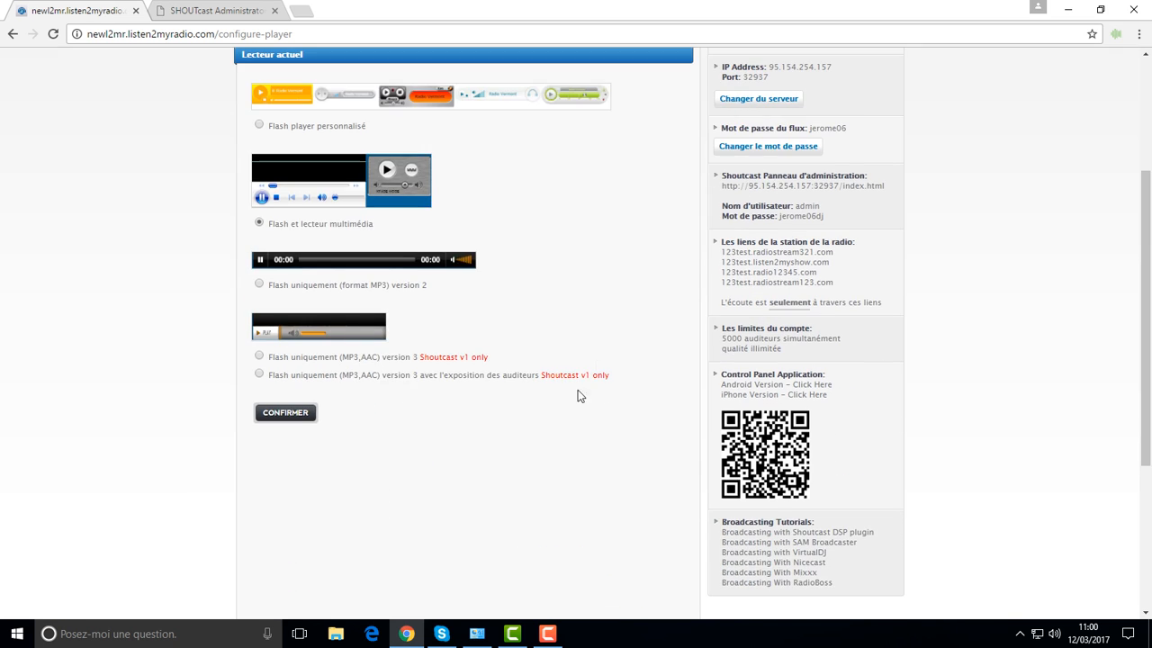
scroll(292, 339, up, 3)
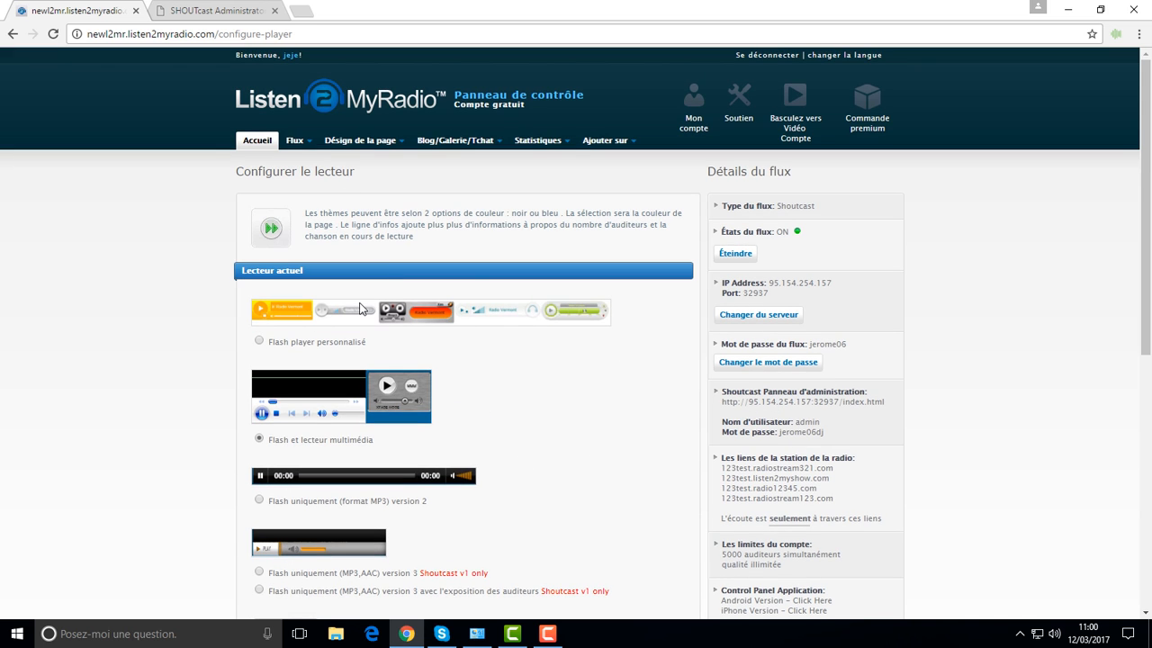
mouse_move(349, 141)
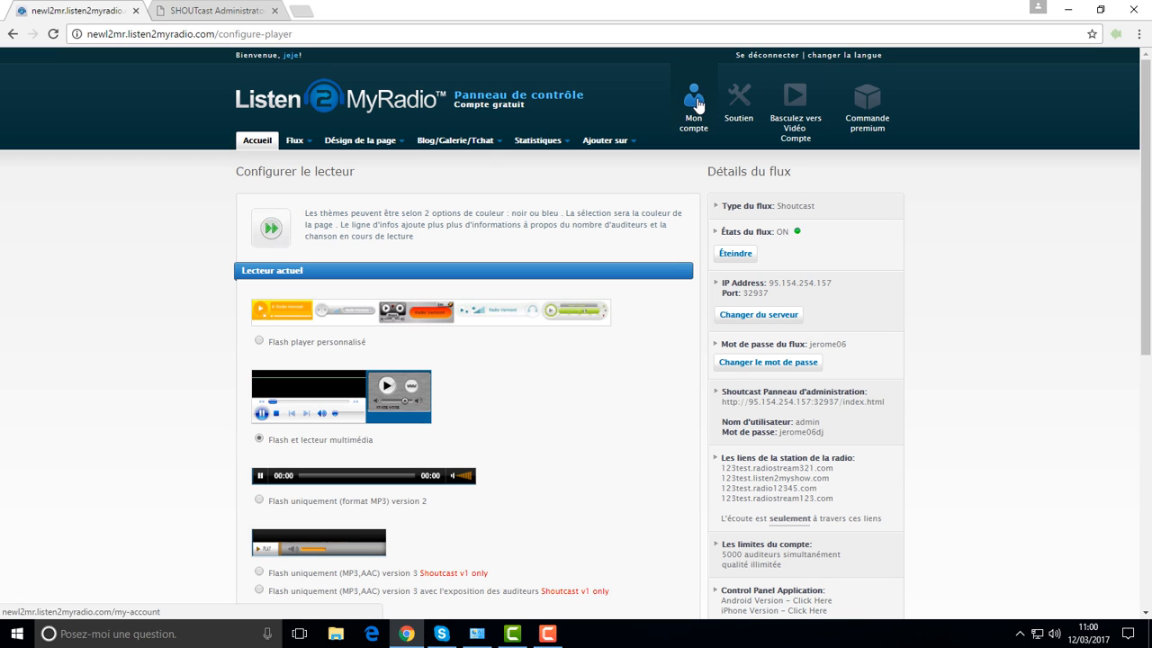
Step: Log out of Listen2MyRadio, refresh the SHOUTcast status page, and return to the Listen2MyRadio homepage
click(758, 54)
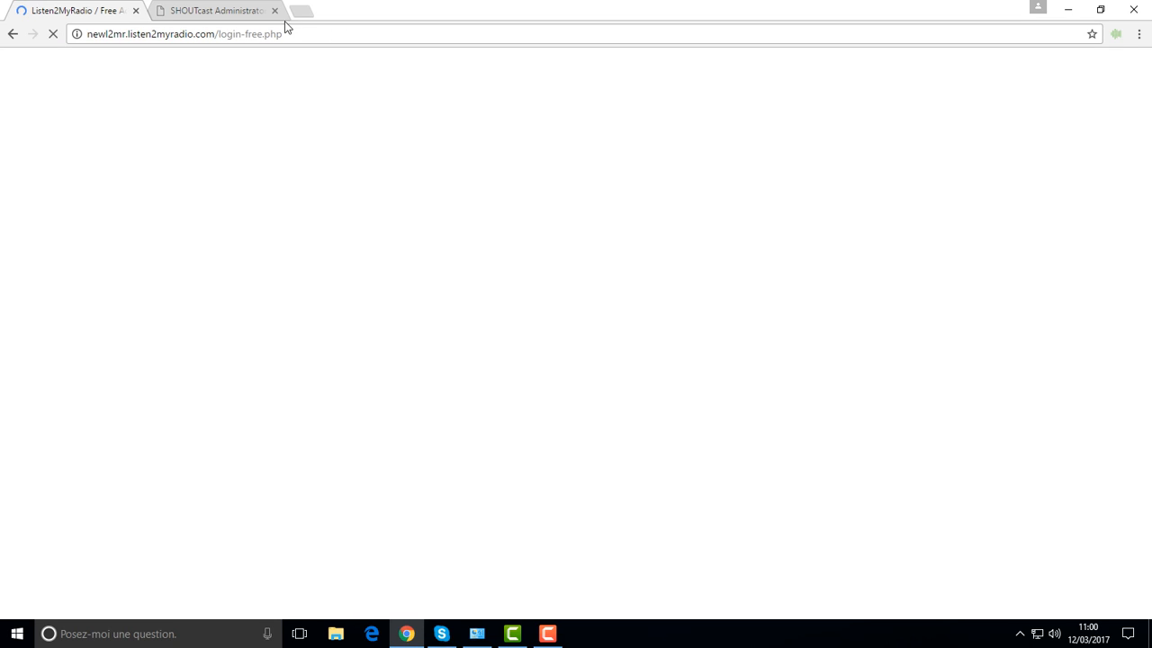
click(216, 11)
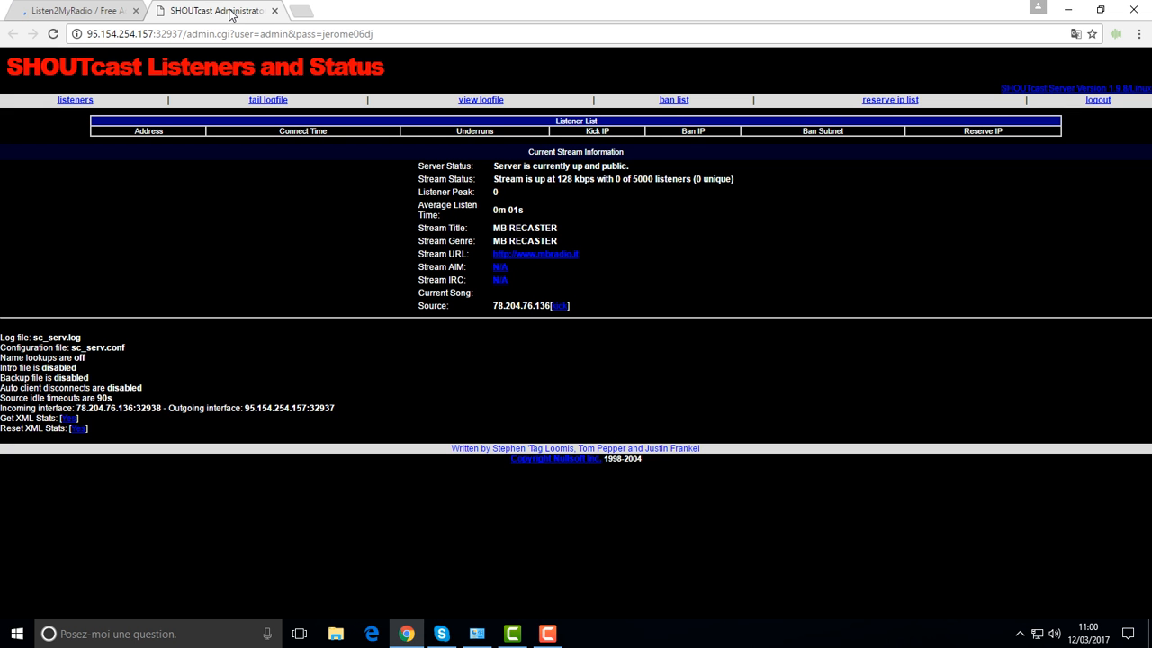
right_click(788, 312)
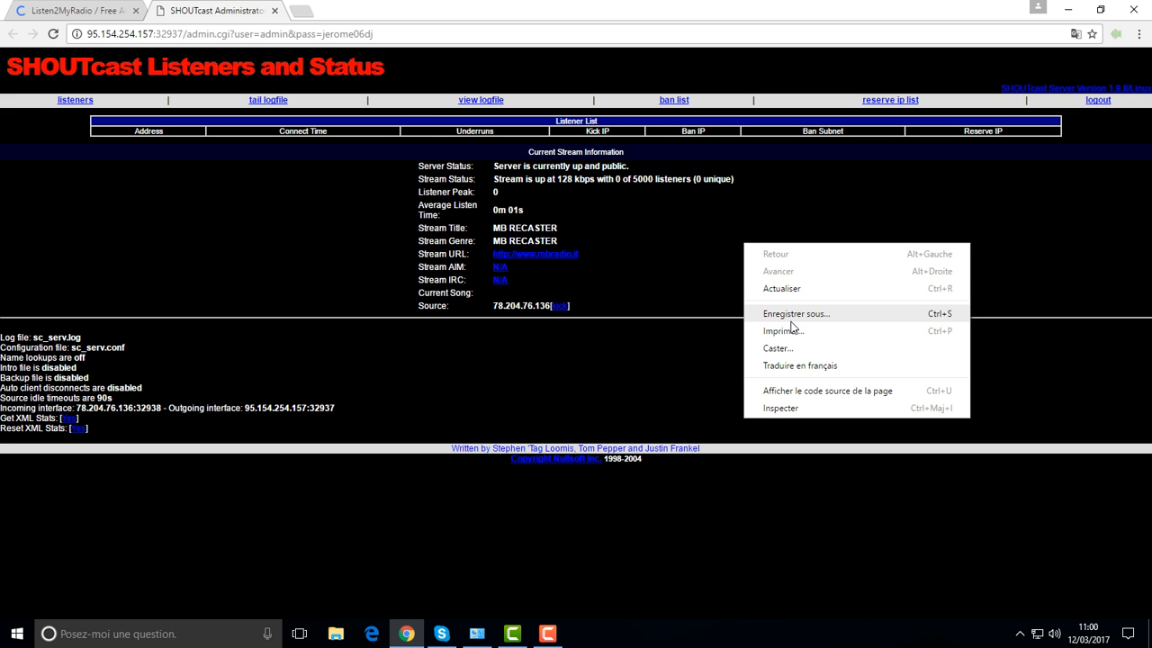
click(791, 298)
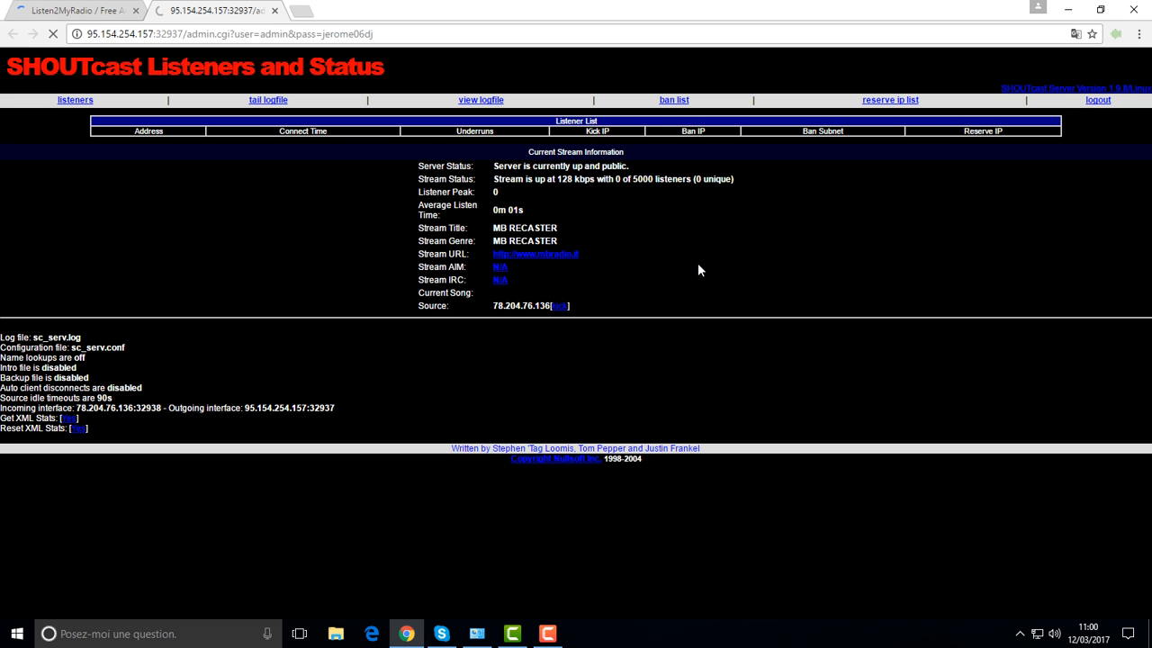
click(68, 10)
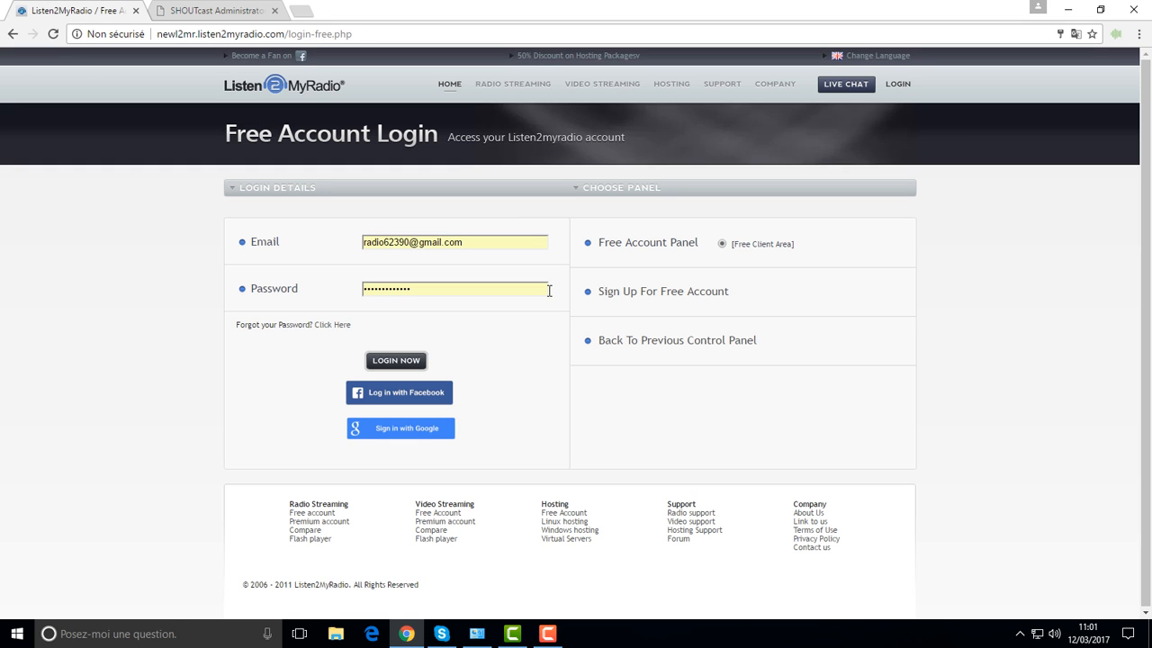
click(448, 84)
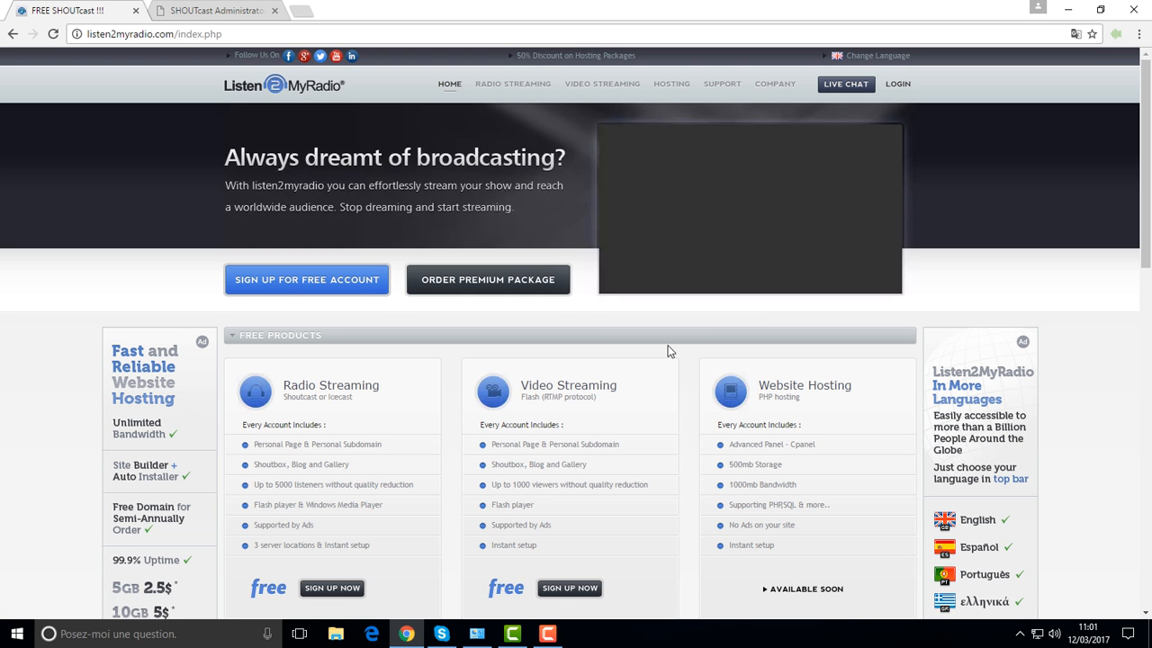
scroll(666, 350, down, 5)
scroll(662, 355, down, 4)
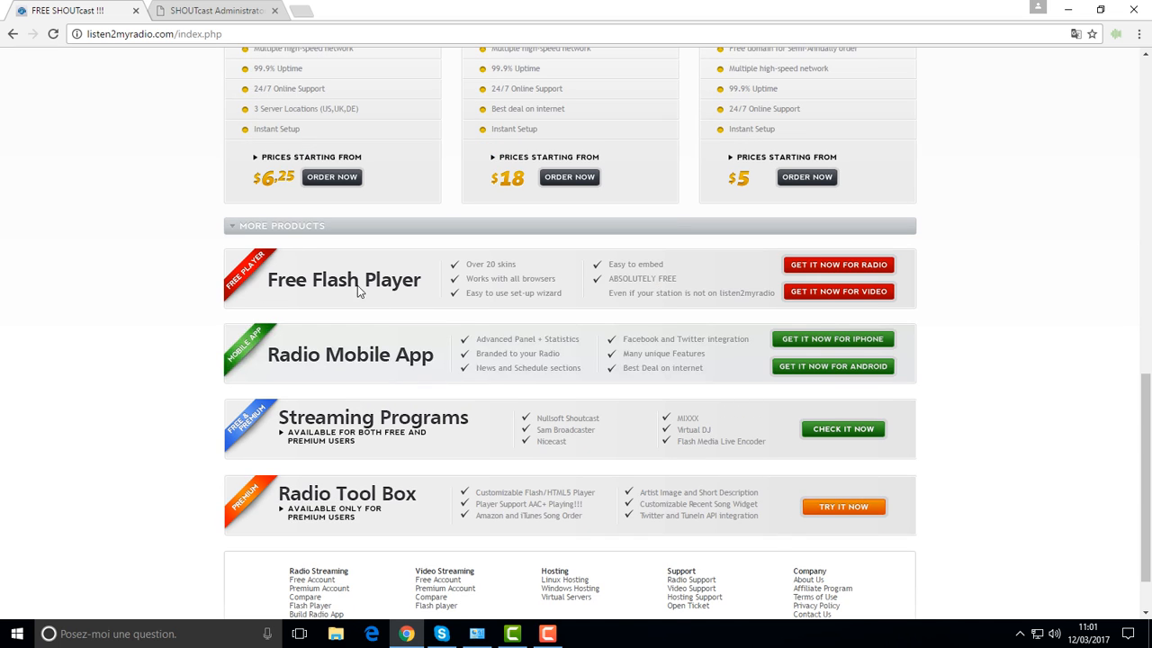
click(847, 272)
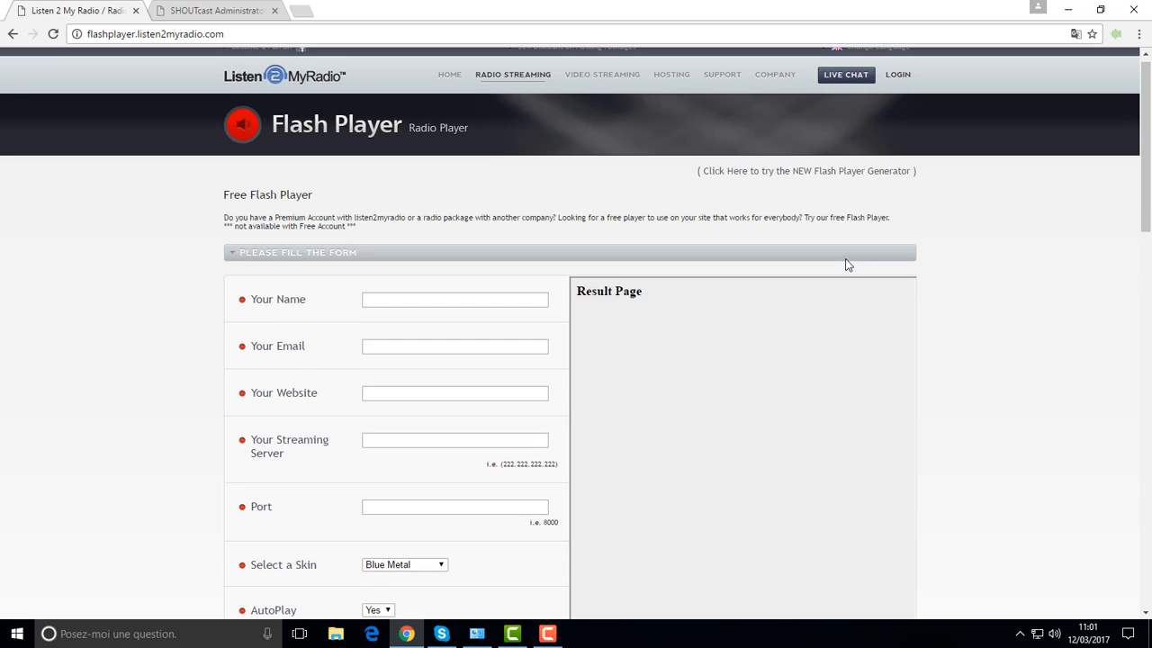
scroll(845, 265, down, 5)
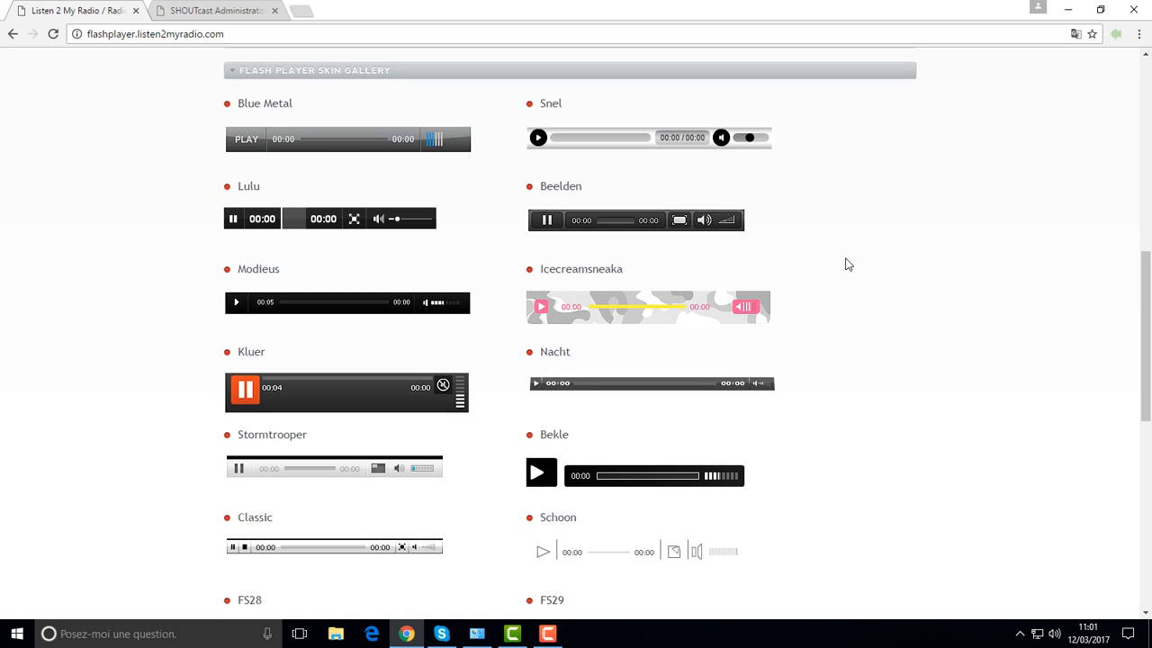
scroll(532, 261, down, 5)
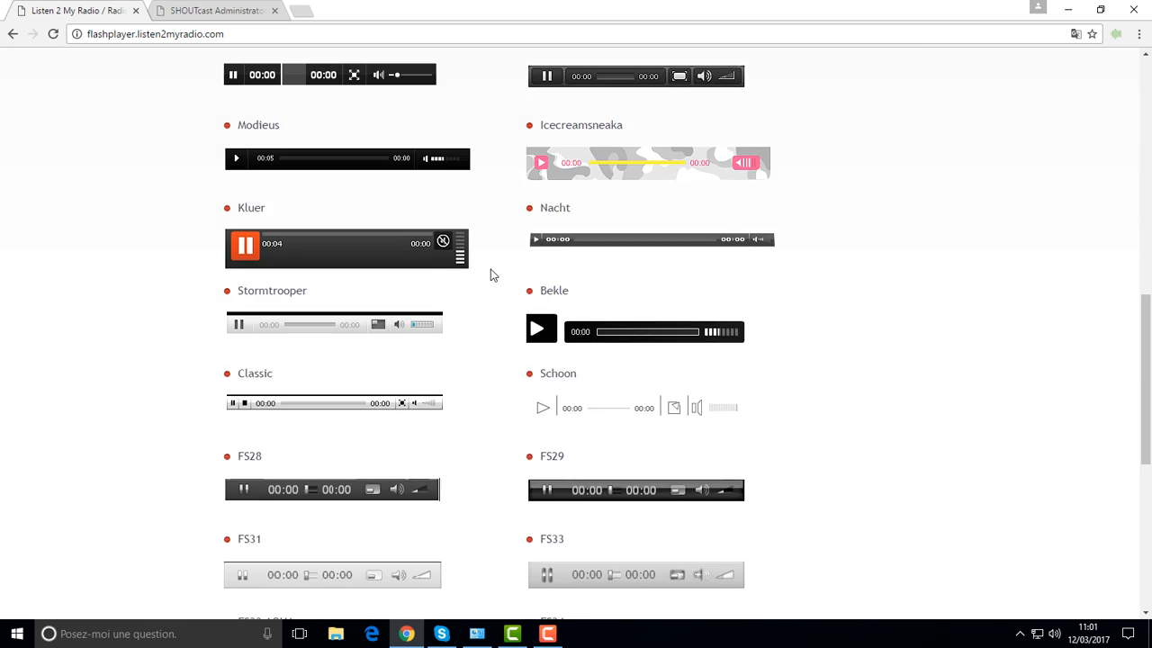
scroll(501, 293, down, 2)
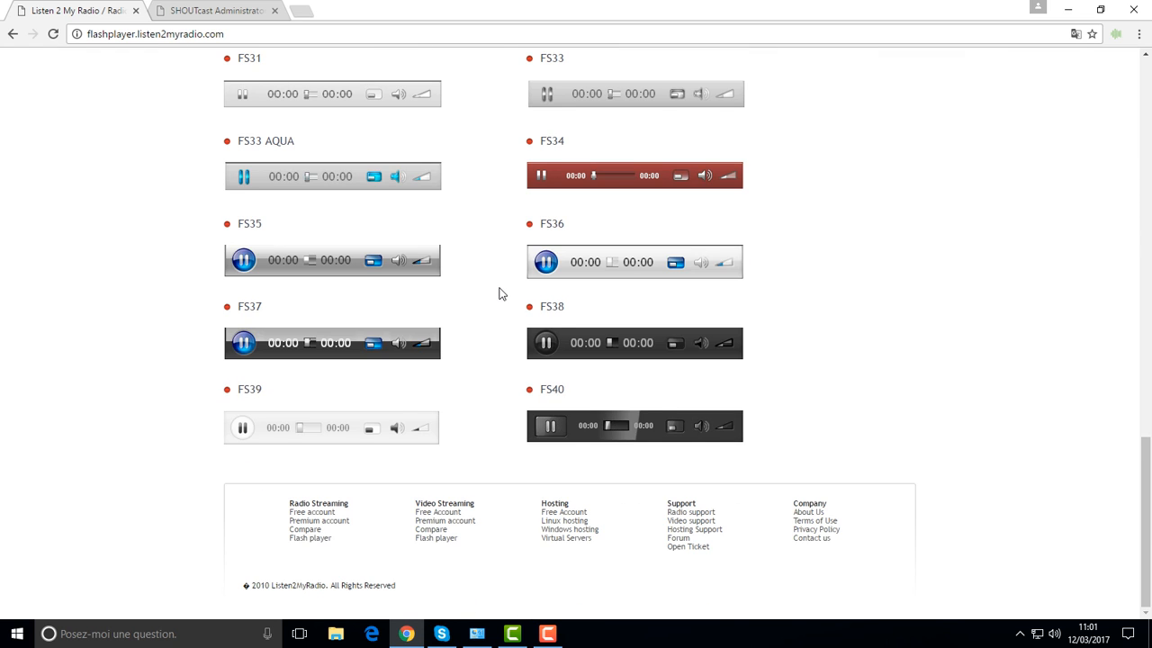
scroll(500, 293, up, 15)
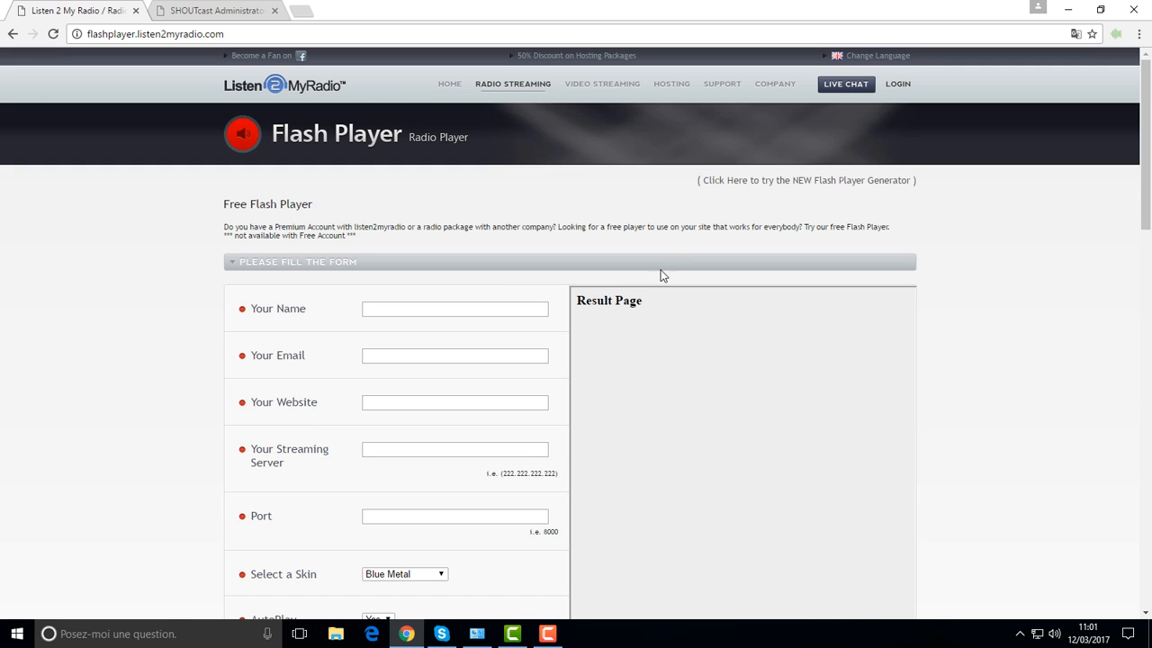
click(801, 185)
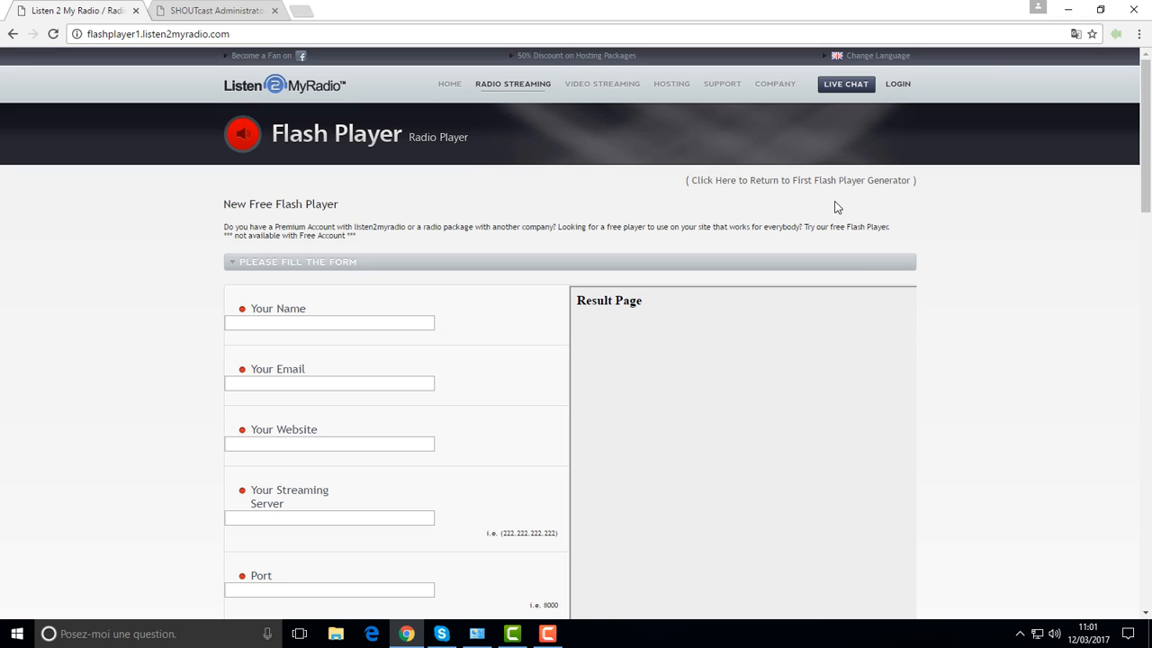
scroll(735, 293, down, 6)
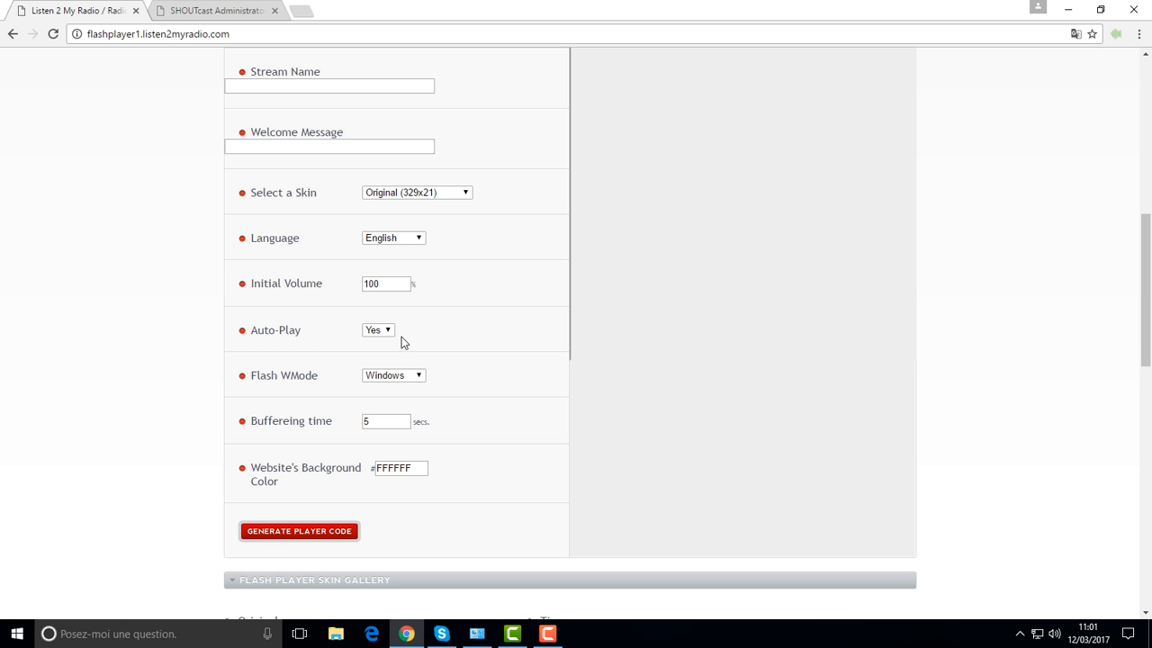
scroll(66, 276, up, 4)
scroll(78, 276, up, 3)
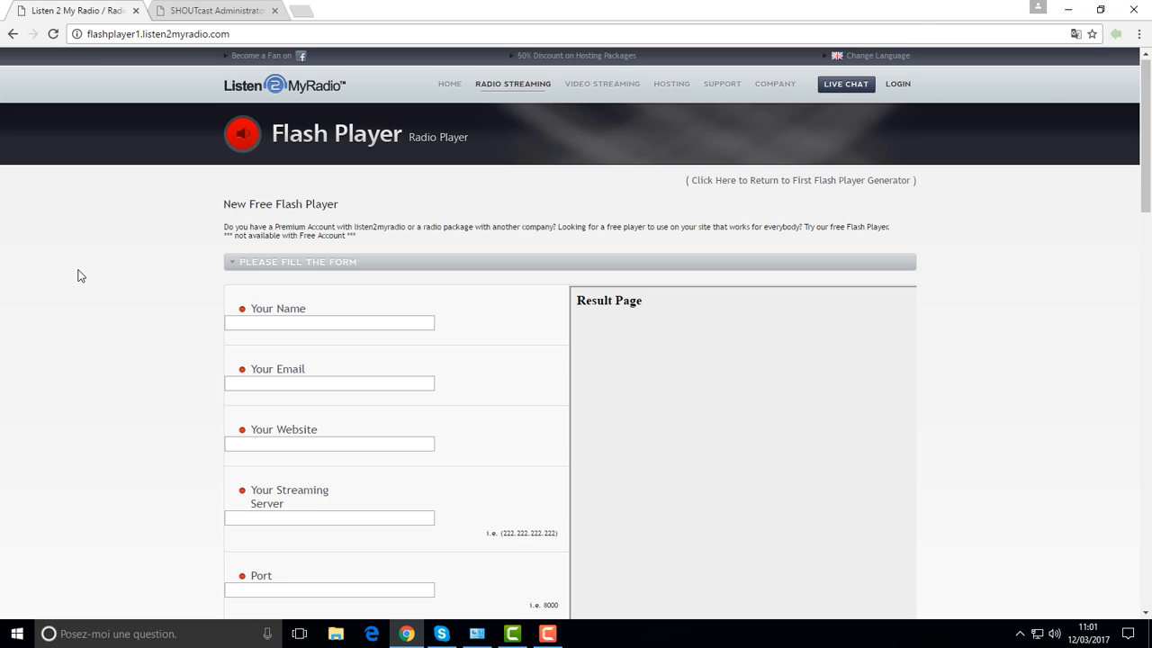
scroll(99, 272, down, 12)
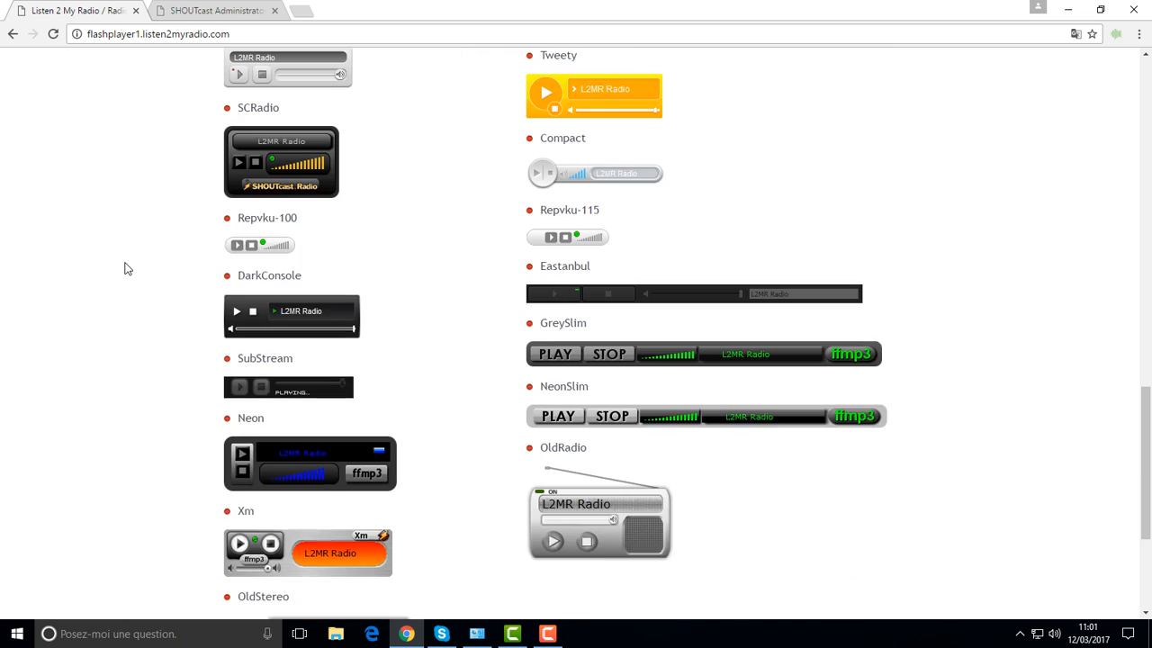
scroll(287, 245, up, 1)
scroll(284, 236, up, 1)
scroll(573, 319, down, 1)
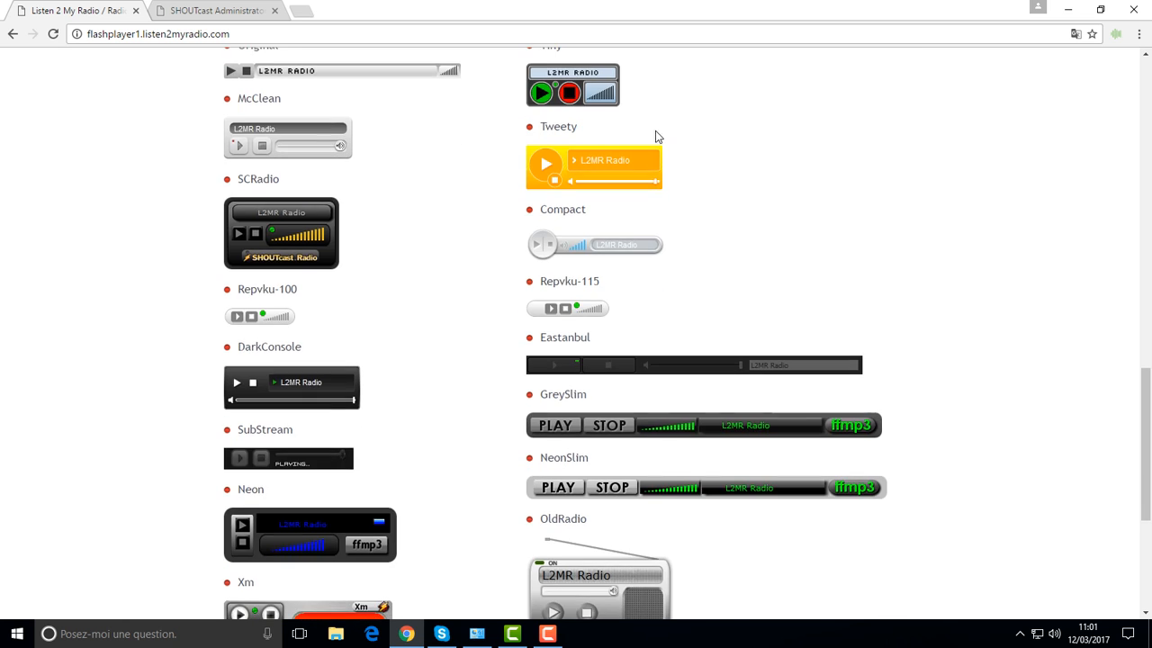
scroll(584, 448, down, 2)
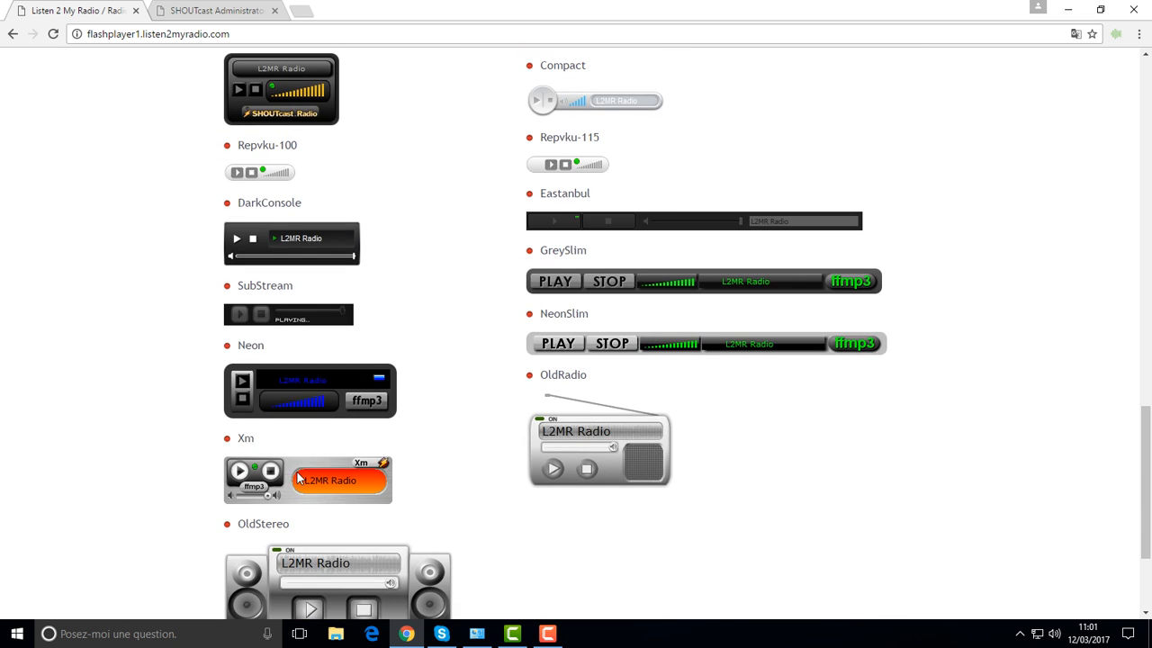
scroll(300, 477, down, 2)
scroll(297, 477, up, 15)
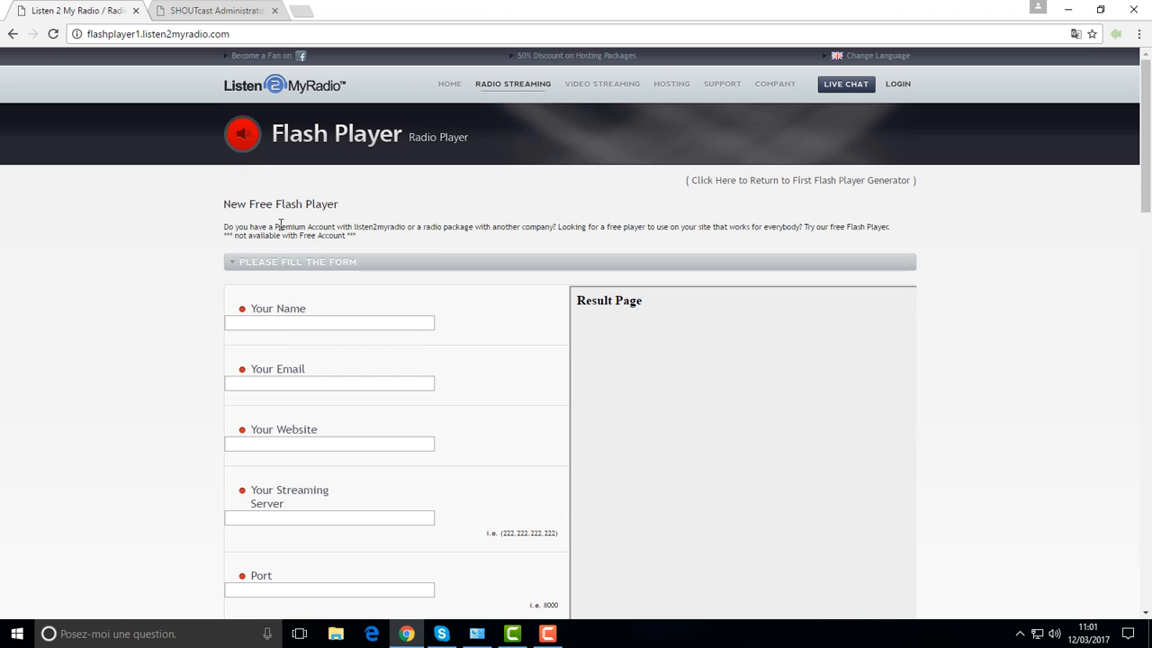
right_click(129, 311)
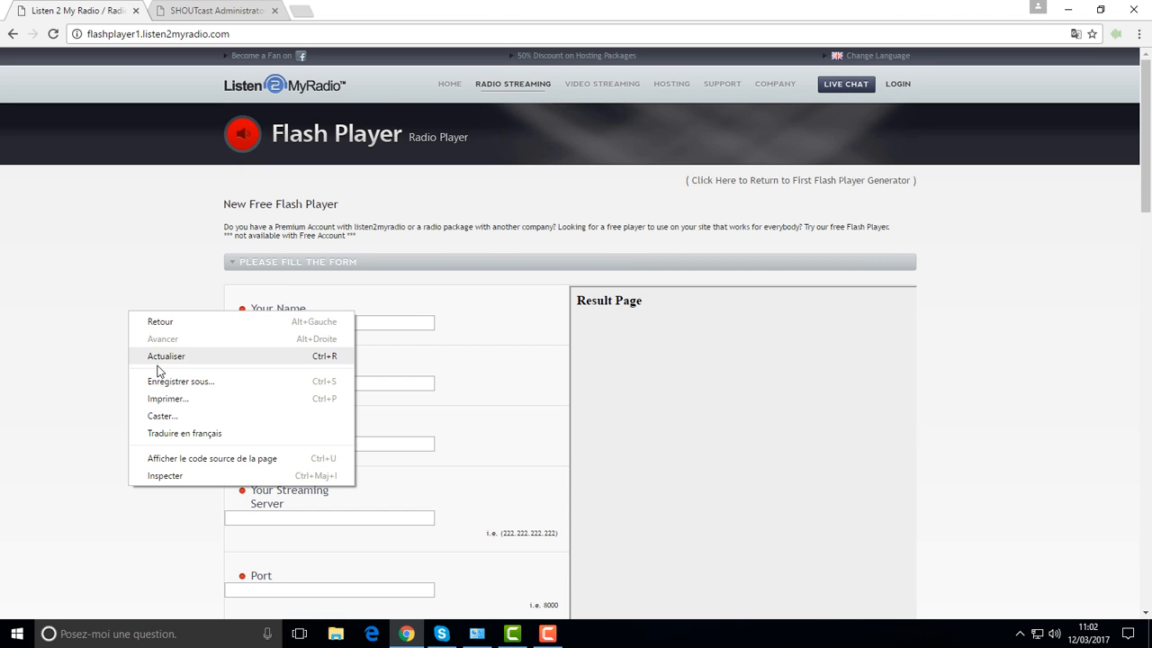
Step: Translate the Flash Player generator page into French with Chrome's translator
click(183, 433)
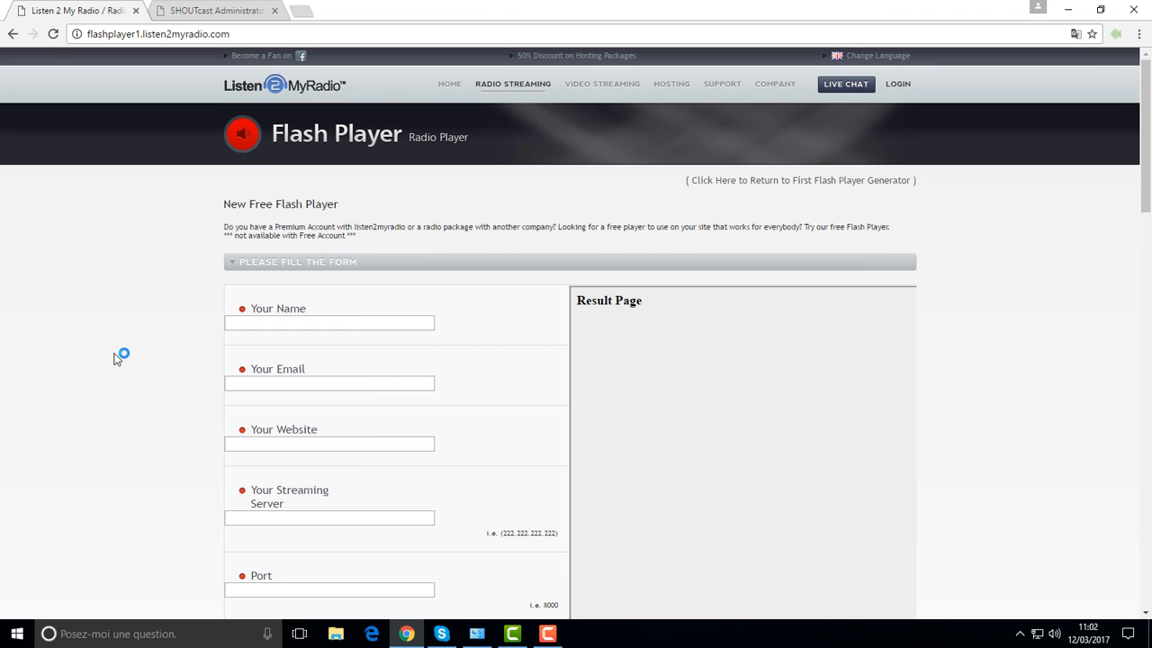
click(306, 326)
scroll(330, 301, down, 1)
scroll(330, 301, down, 1)
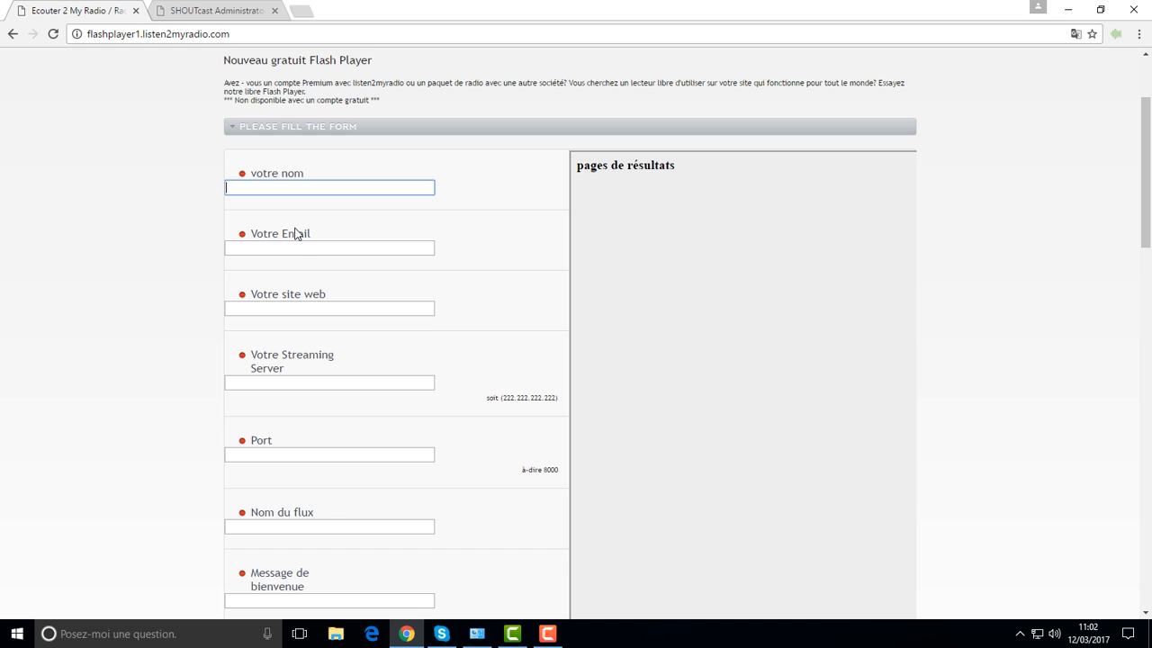
click(309, 305)
scroll(148, 292, down, 3)
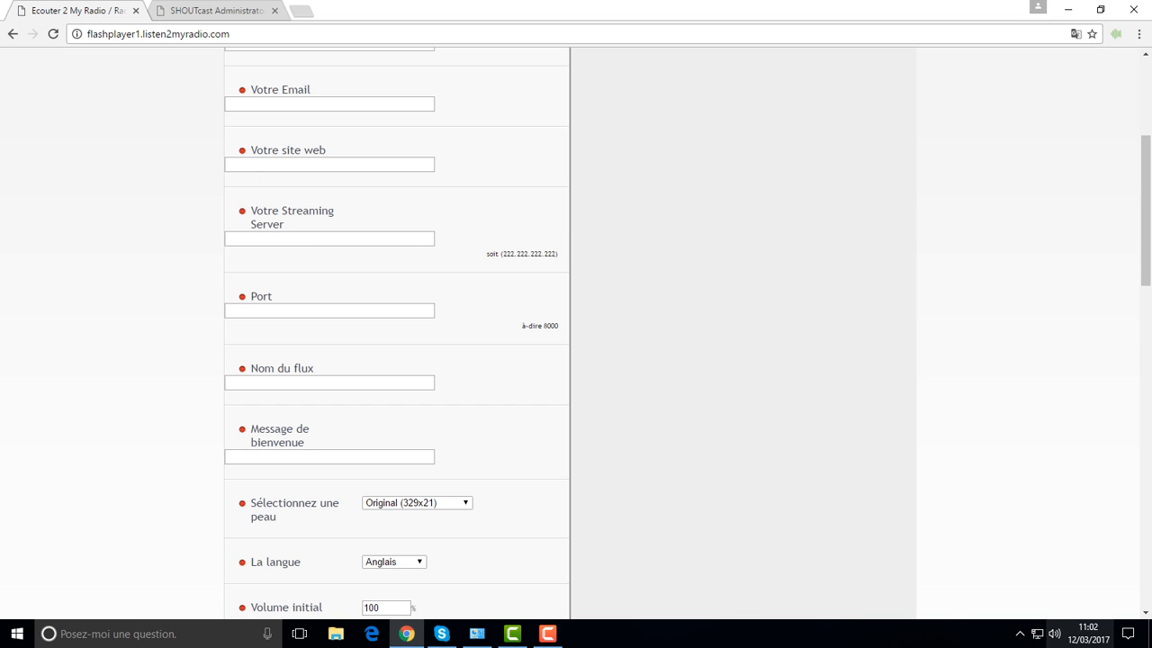
click(1019, 634)
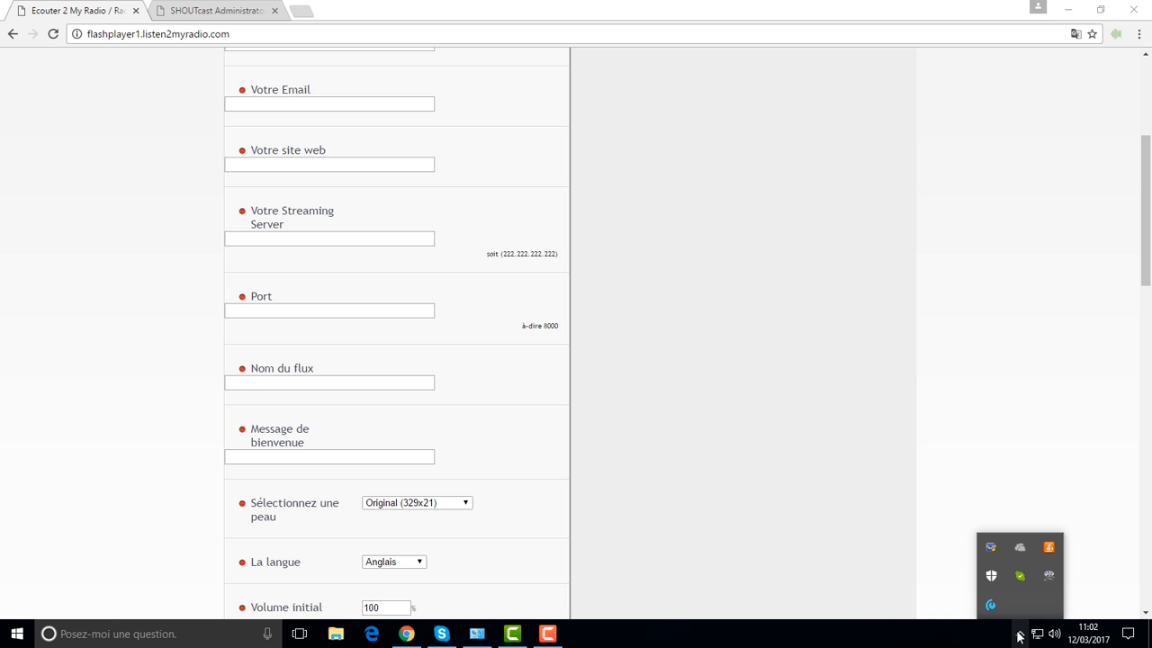
Step: Open MB Recaster's Configuration and check each encoder tab, ending on Shoutcast Encoder 3
click(1048, 575)
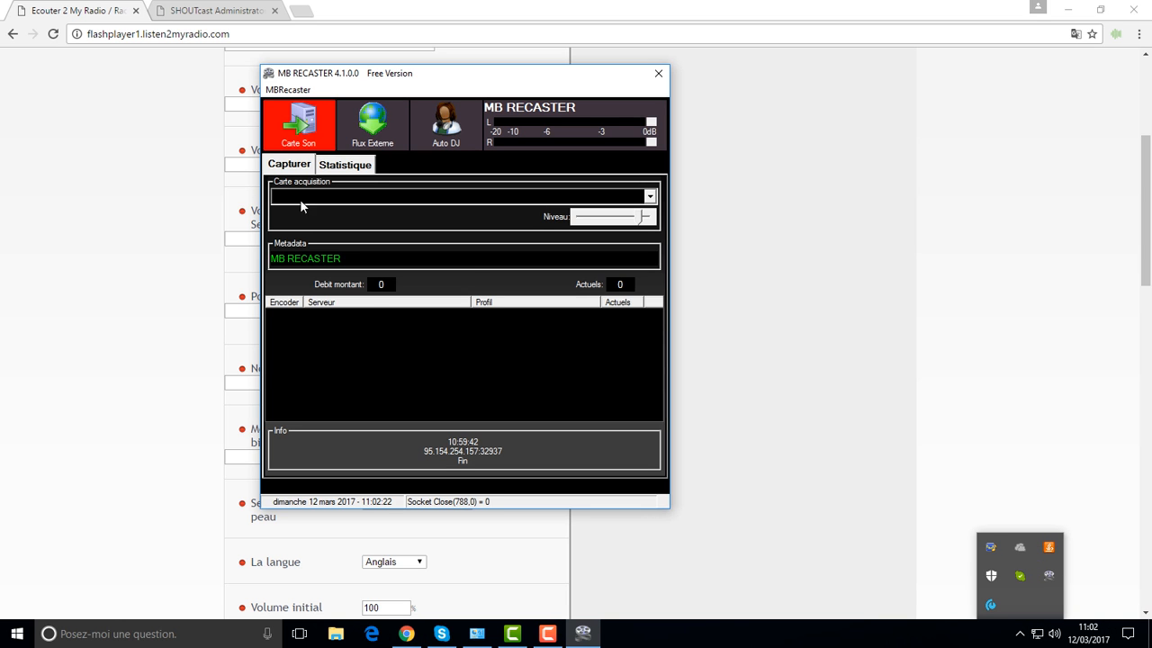
click(286, 90)
click(301, 103)
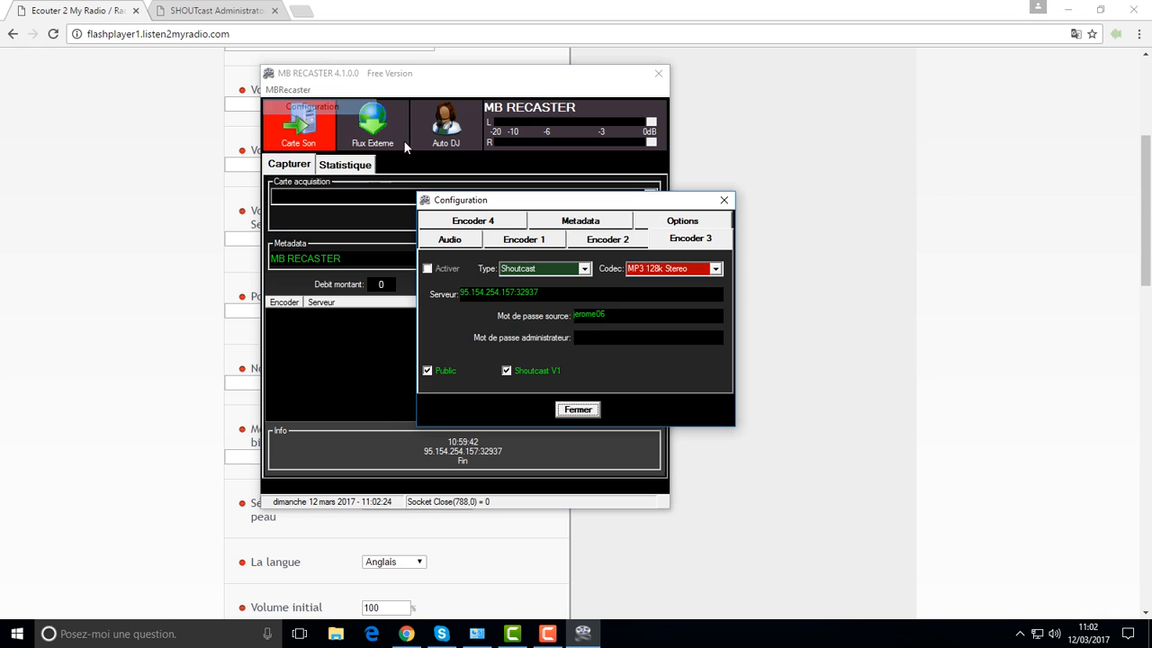
click(601, 245)
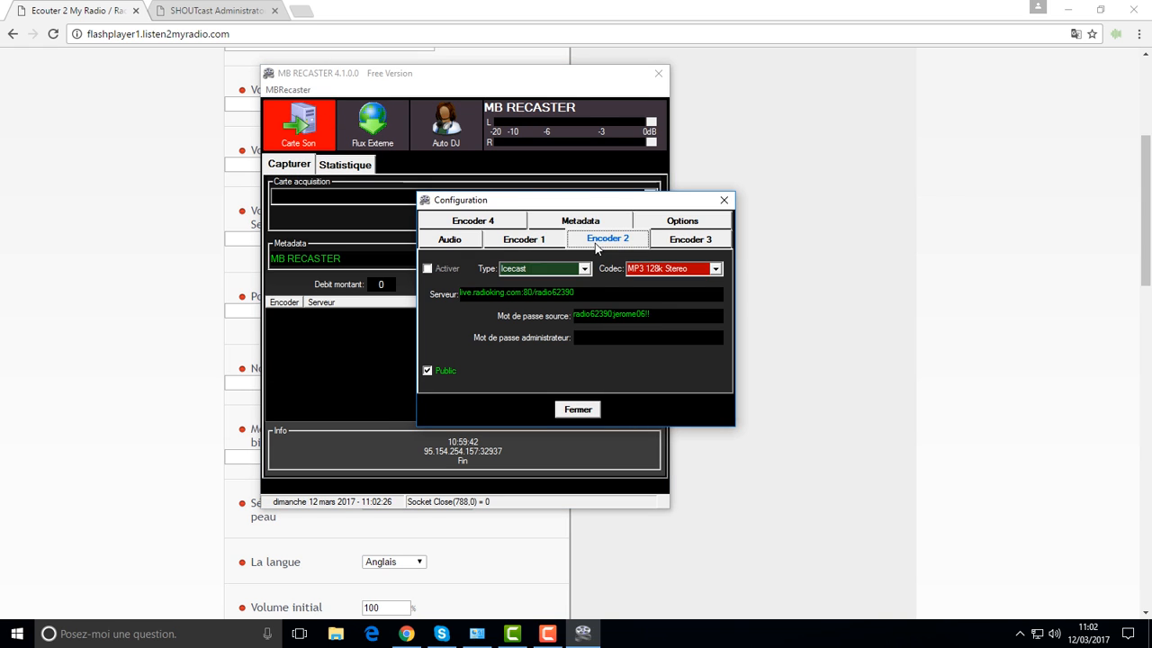
click(524, 240)
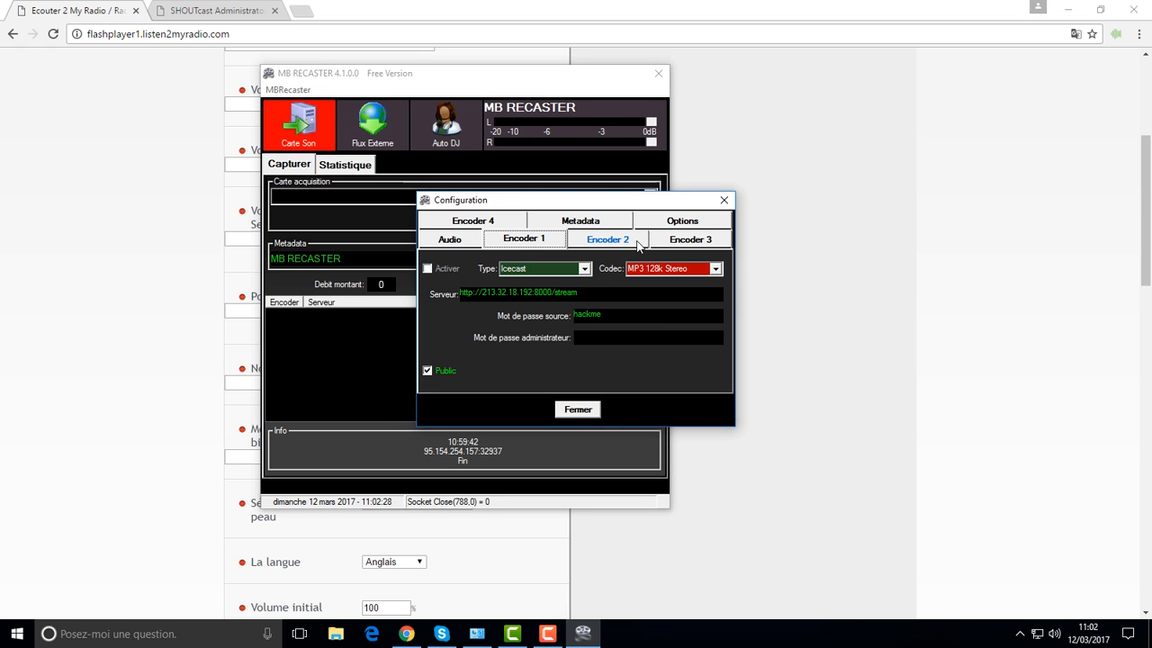
click(607, 239)
click(691, 238)
Step: Copy the IP 95.154.254.157 from Encoder 3's server field and return to the browser
drag(543, 296, 486, 298)
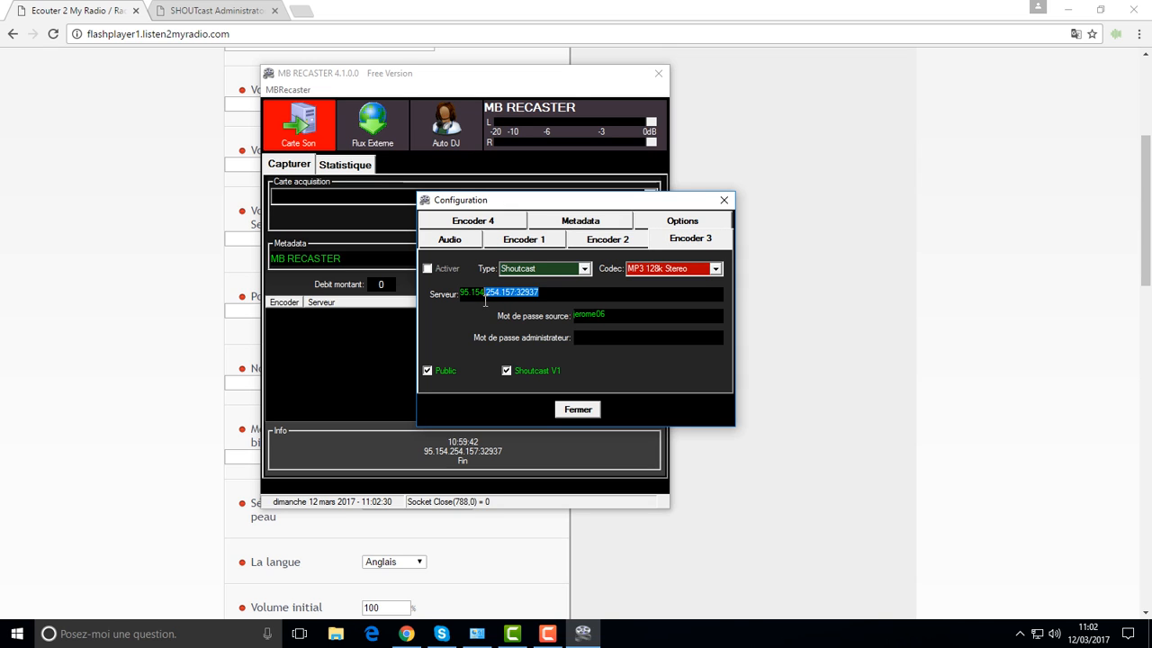
click(578, 291)
drag(515, 292, 460, 294)
right_click(463, 292)
click(516, 339)
click(530, 203)
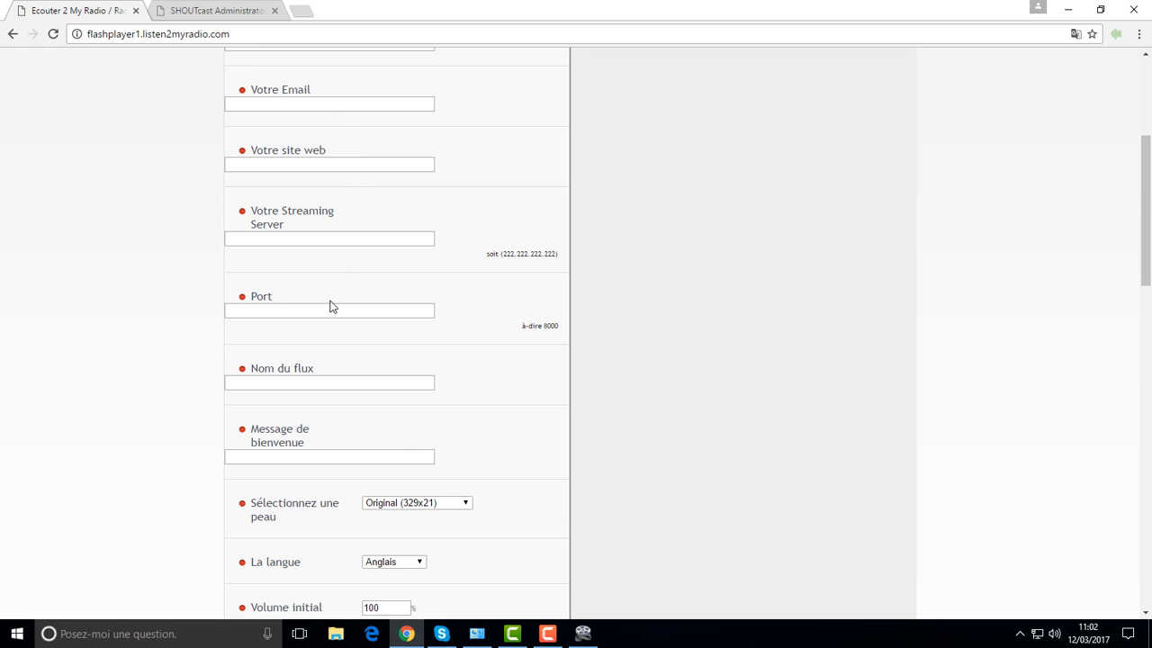
Step: Paste 95.154.254.157 into the Streaming Server field
right_click(306, 237)
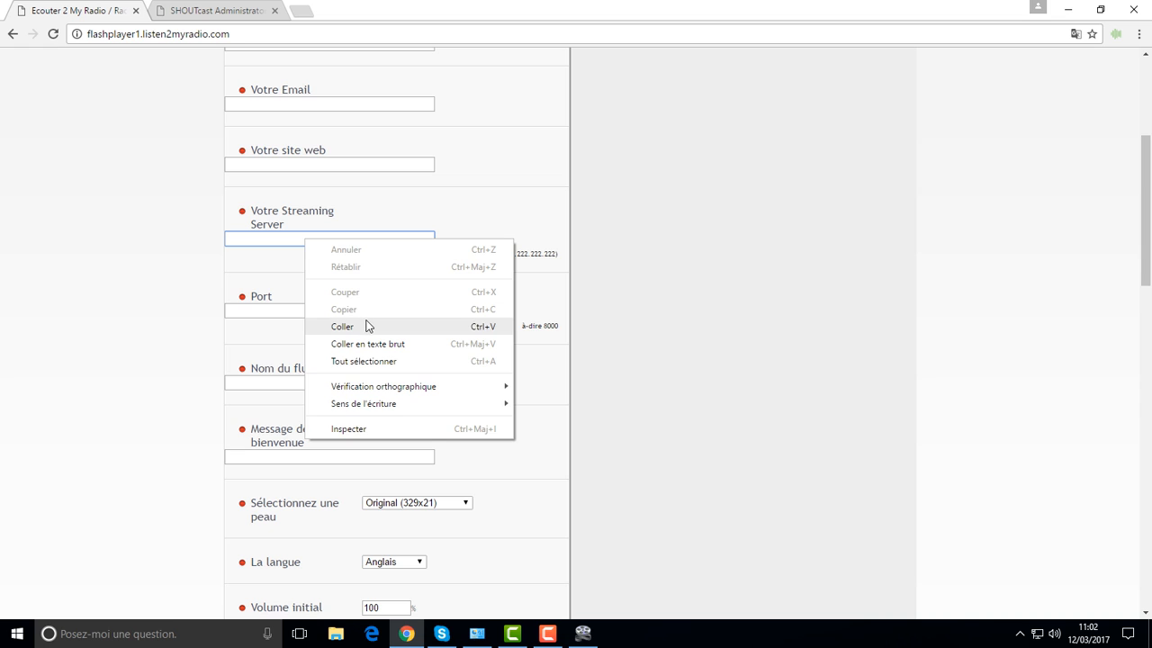
click(368, 327)
click(311, 310)
scroll(309, 322, down, 3)
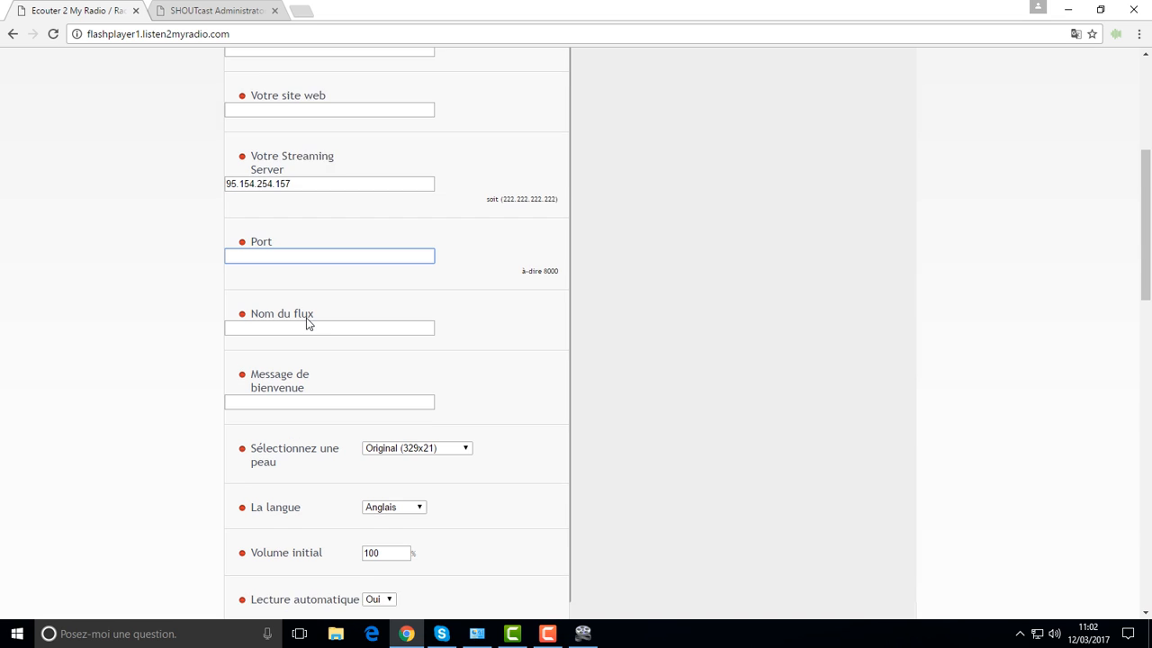
Step: Clear the autofilled 'boulanger' from the stream name field
click(271, 237)
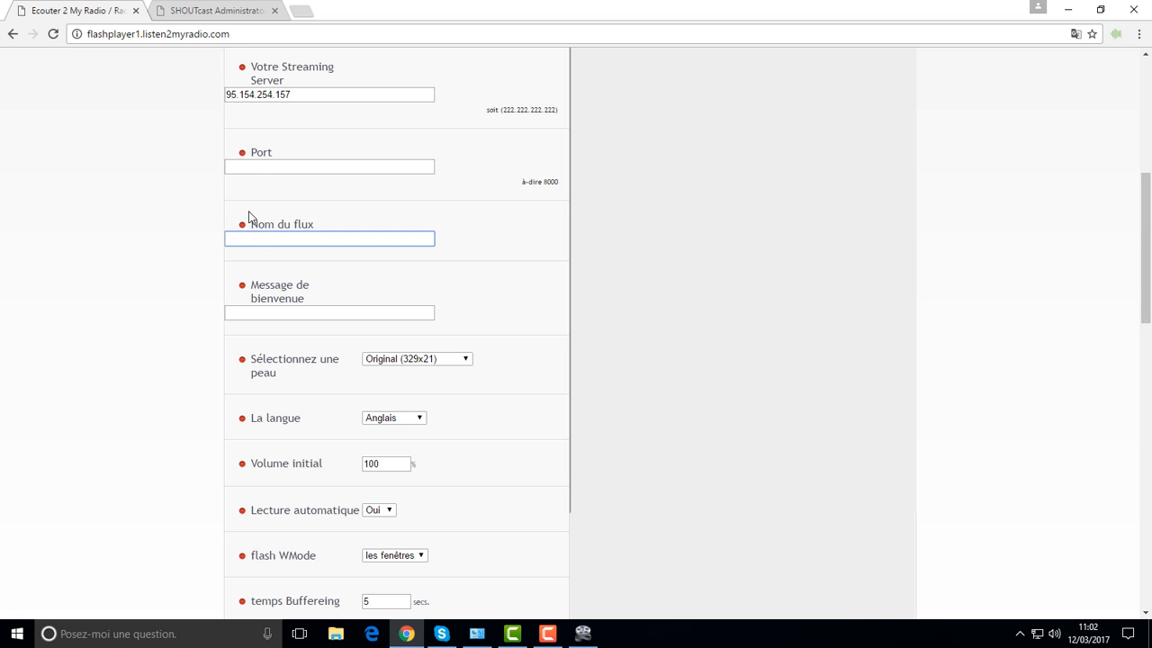
click(257, 162)
click(267, 239)
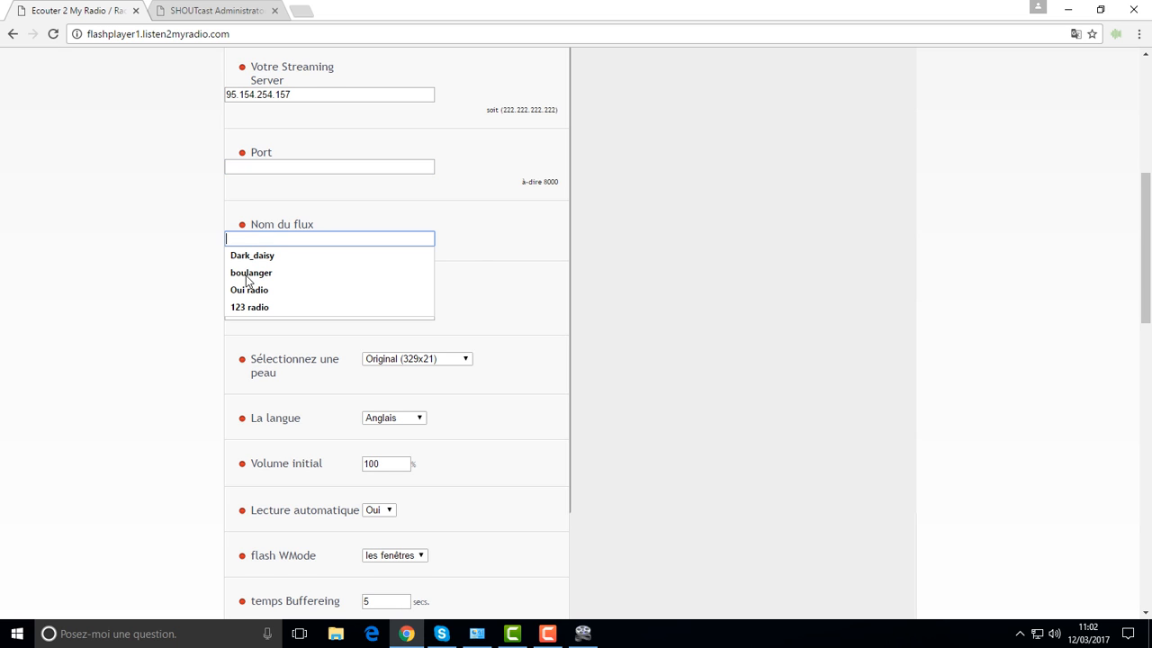
click(246, 274)
key(ctrl+a)
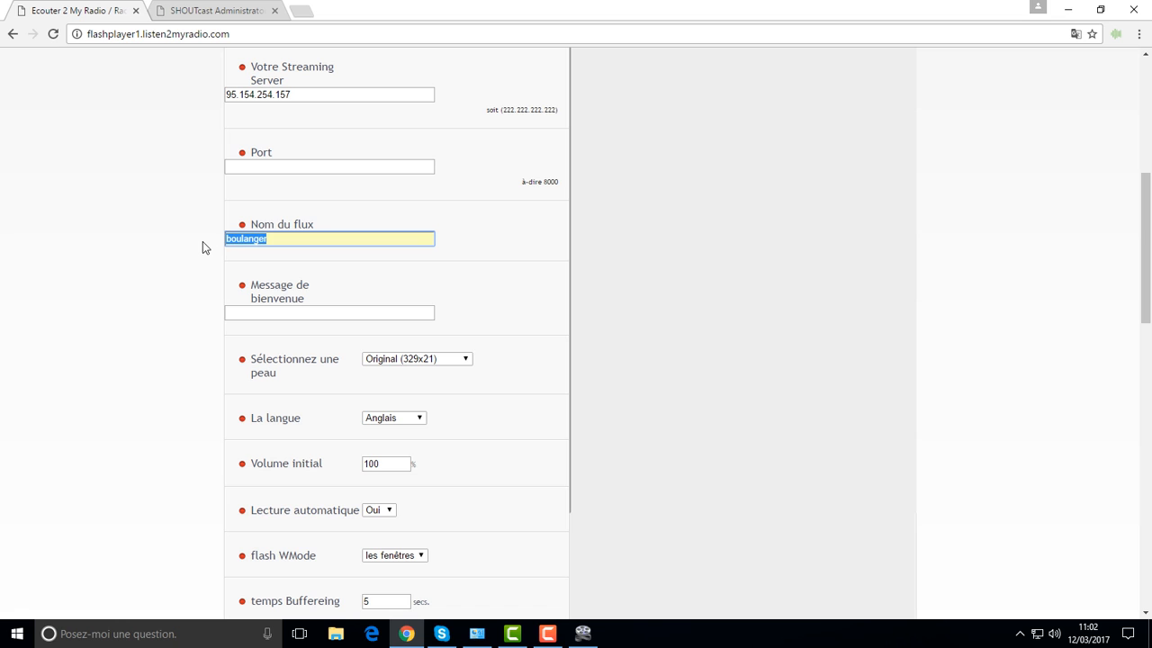
key(BackSpace)
Step: Set the stream name to 'Oui radio' from the autocomplete suggestions
right_click(289, 238)
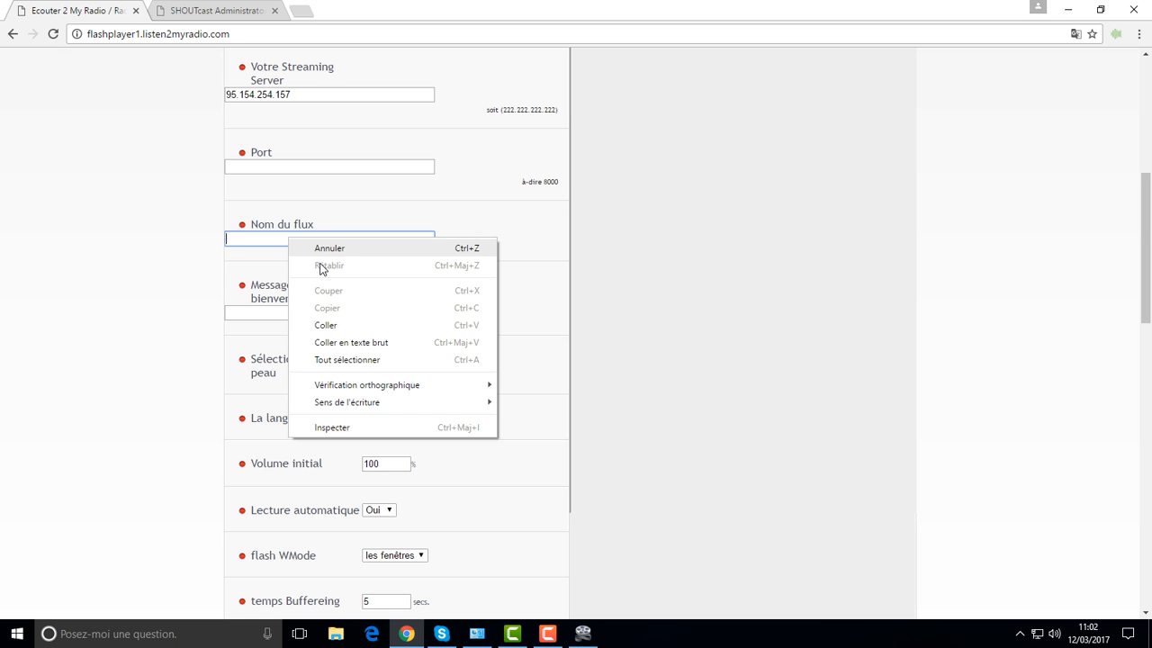
click(264, 251)
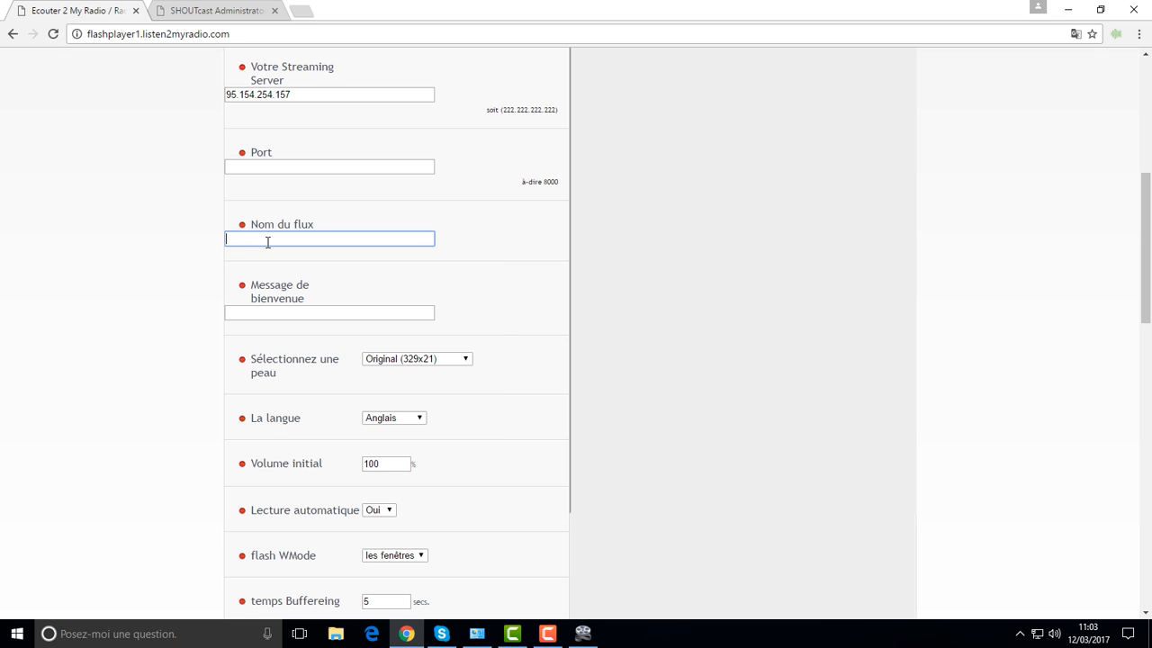
click(268, 240)
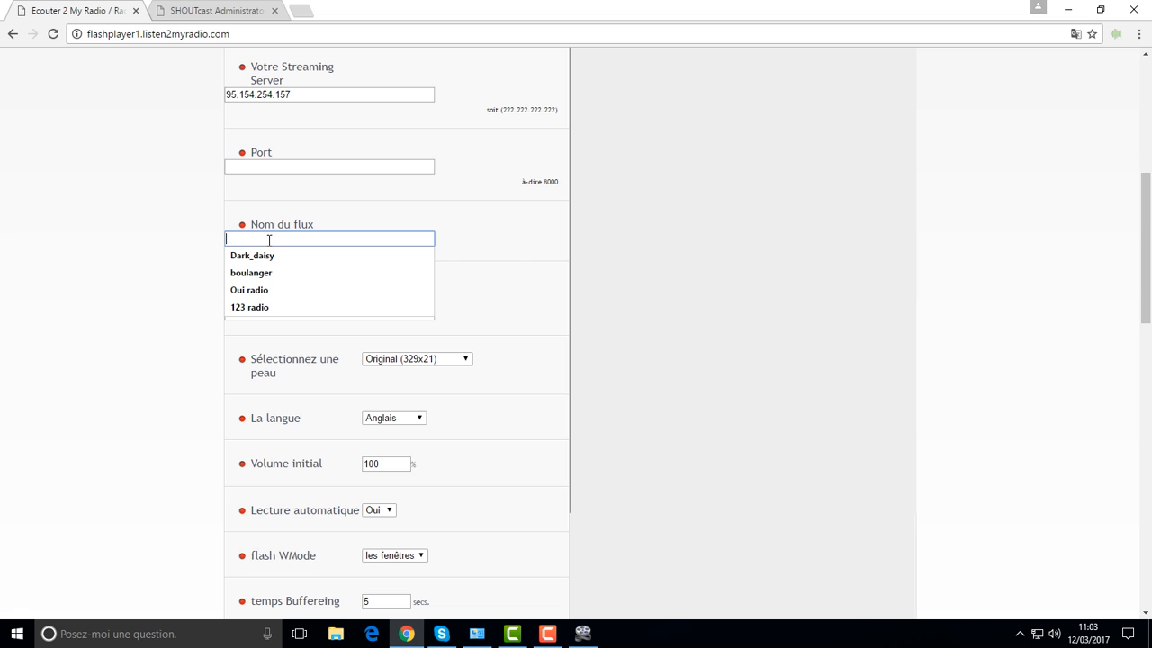
click(261, 289)
click(276, 311)
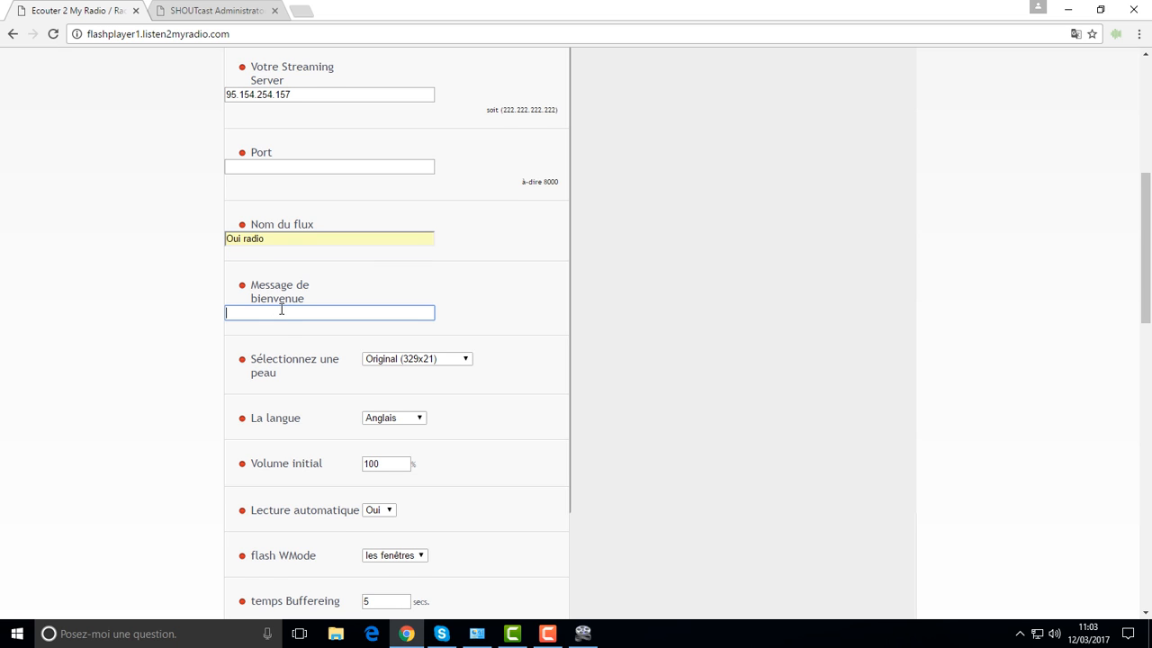
scroll(282, 311, down, 2)
click(417, 203)
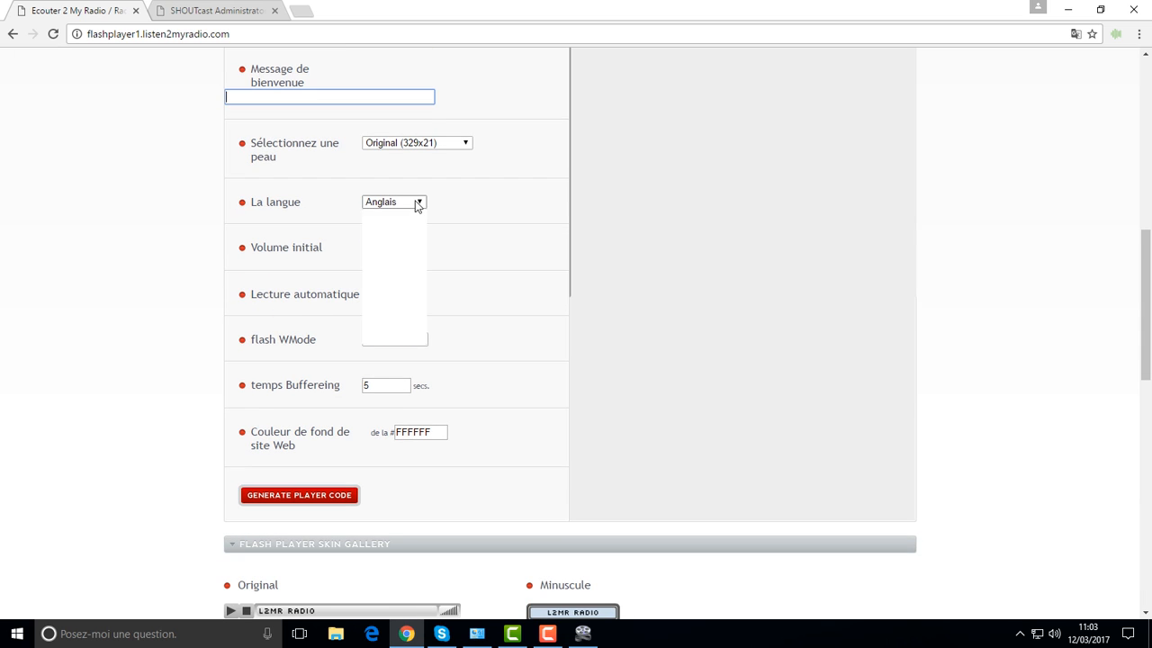
Step: Set the player language to français
click(386, 238)
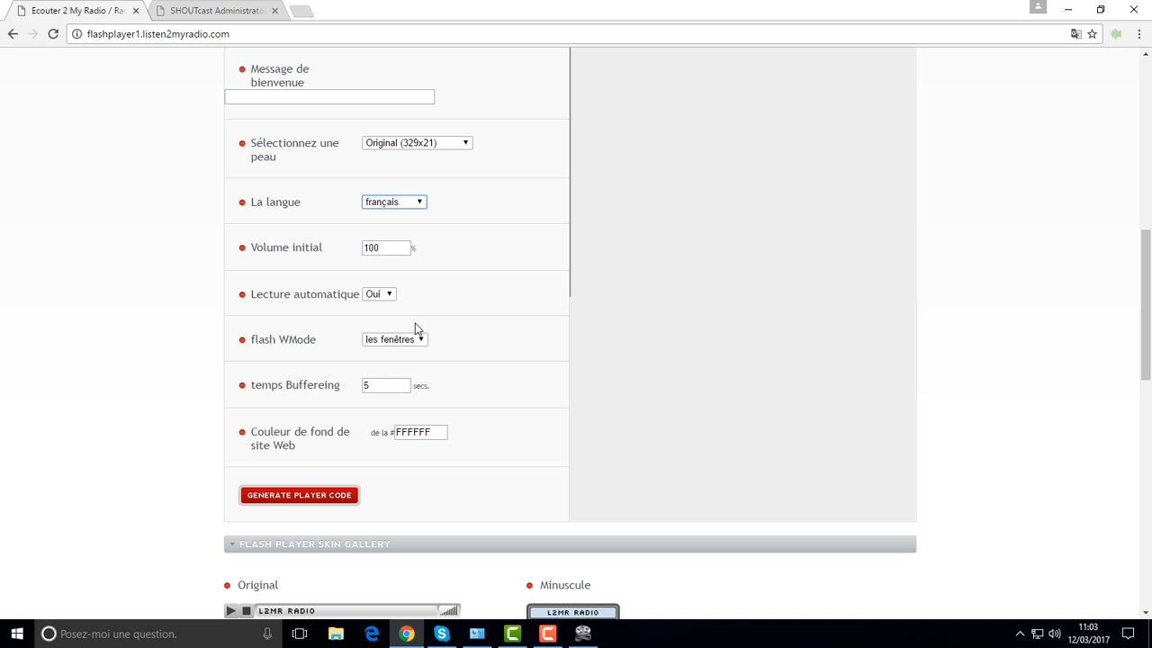
scroll(414, 329, down, 1)
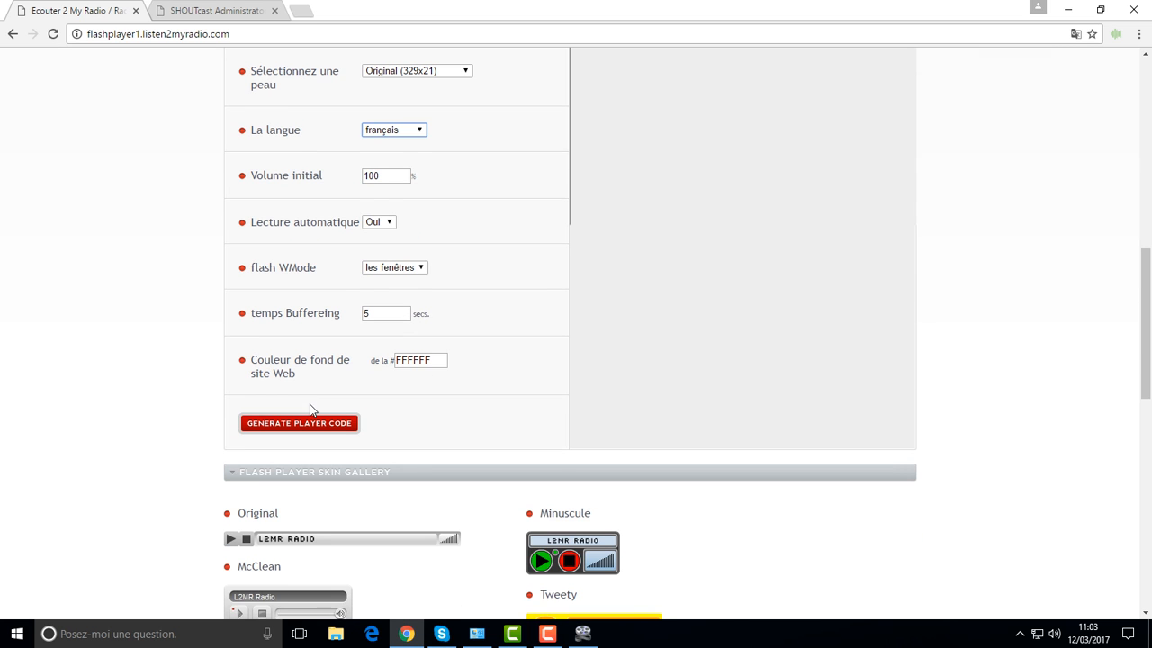
scroll(397, 292, down, 2)
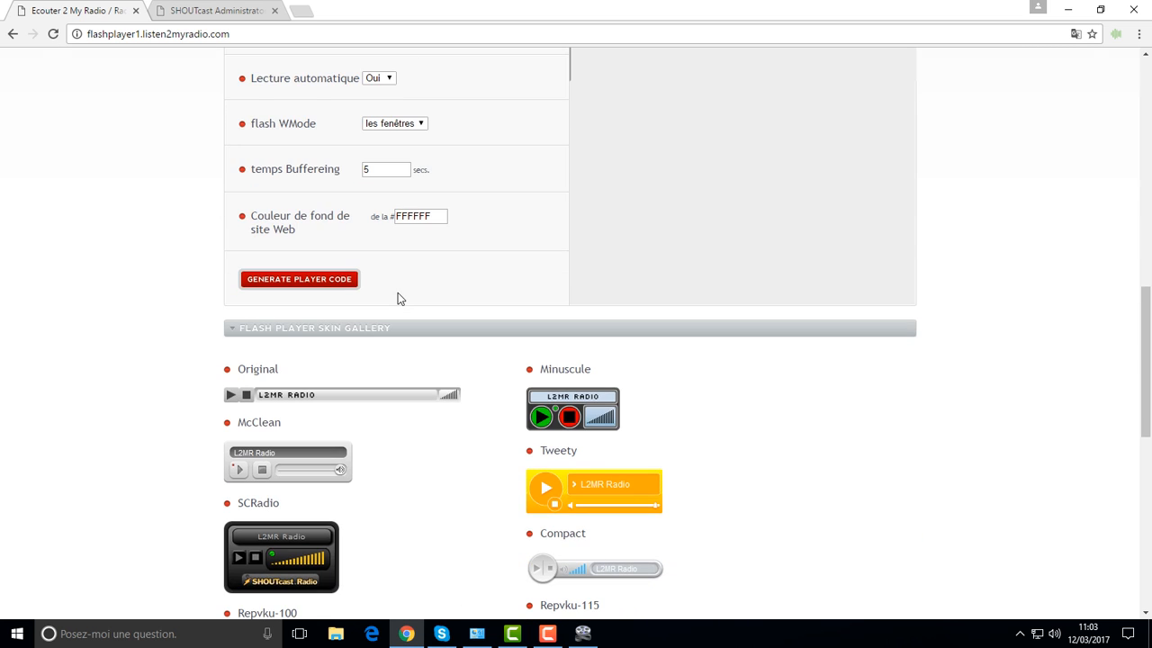
scroll(398, 295, down, 2)
scroll(398, 295, up, 6)
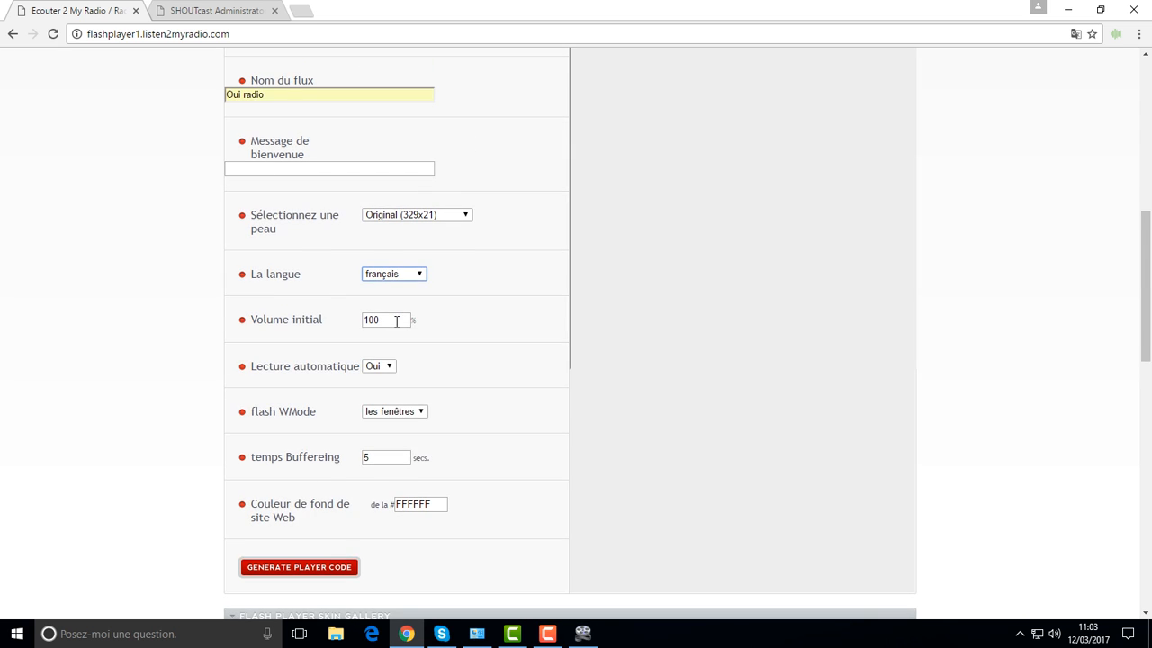
scroll(396, 320, up, 4)
click(367, 306)
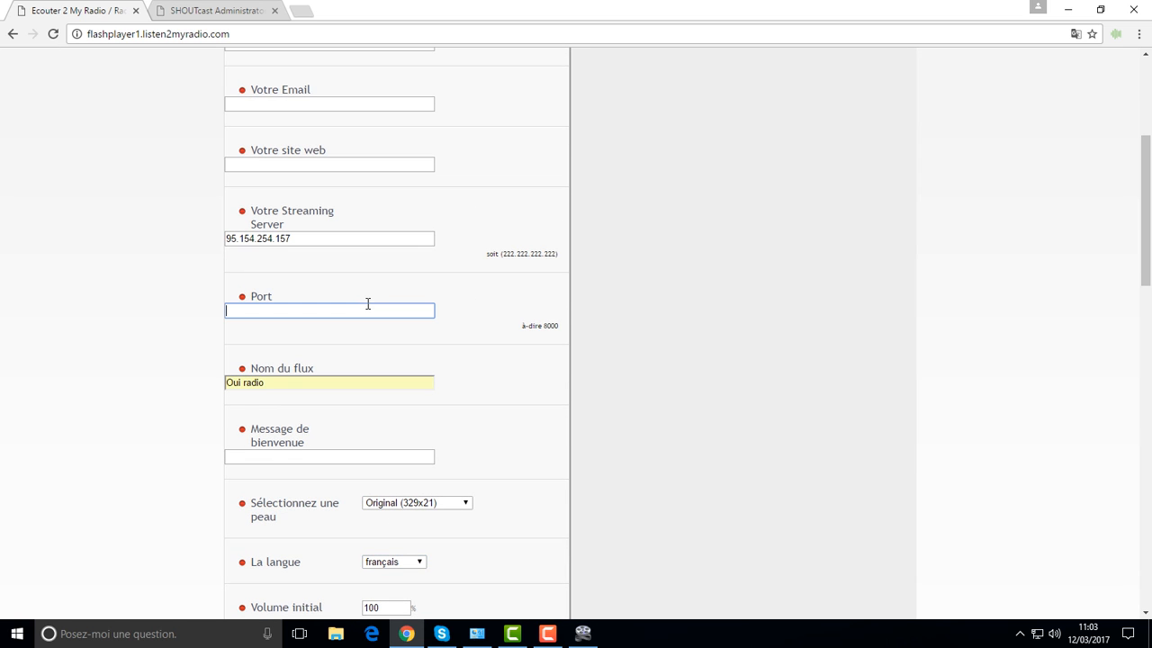
click(366, 165)
click(366, 165)
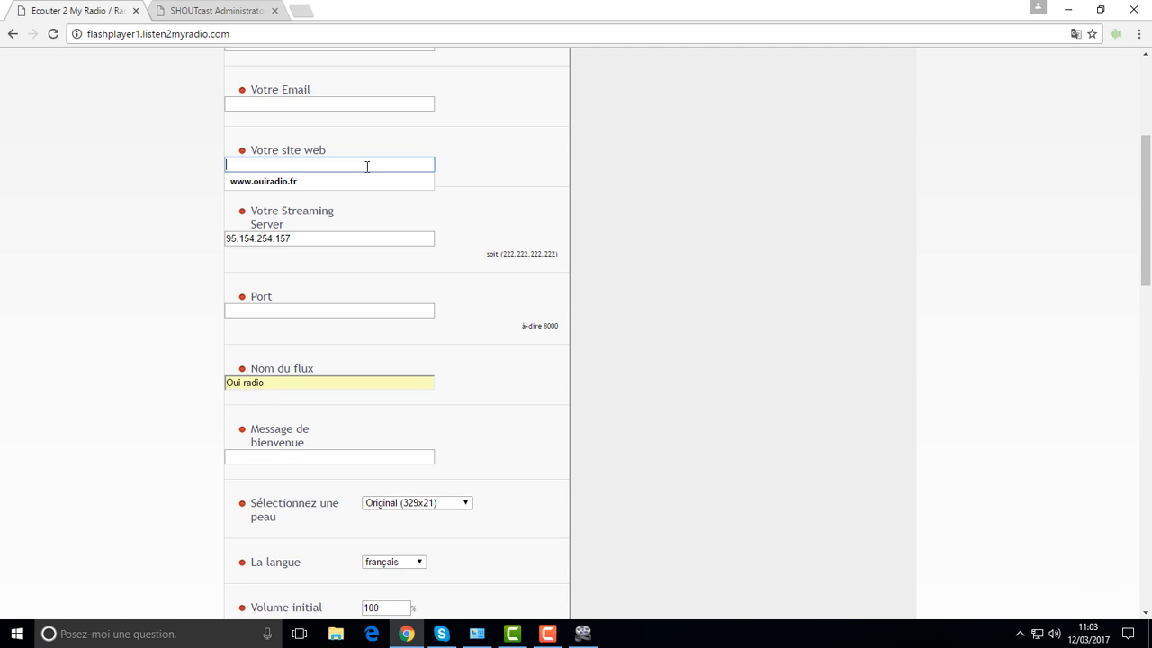
click(299, 179)
click(315, 103)
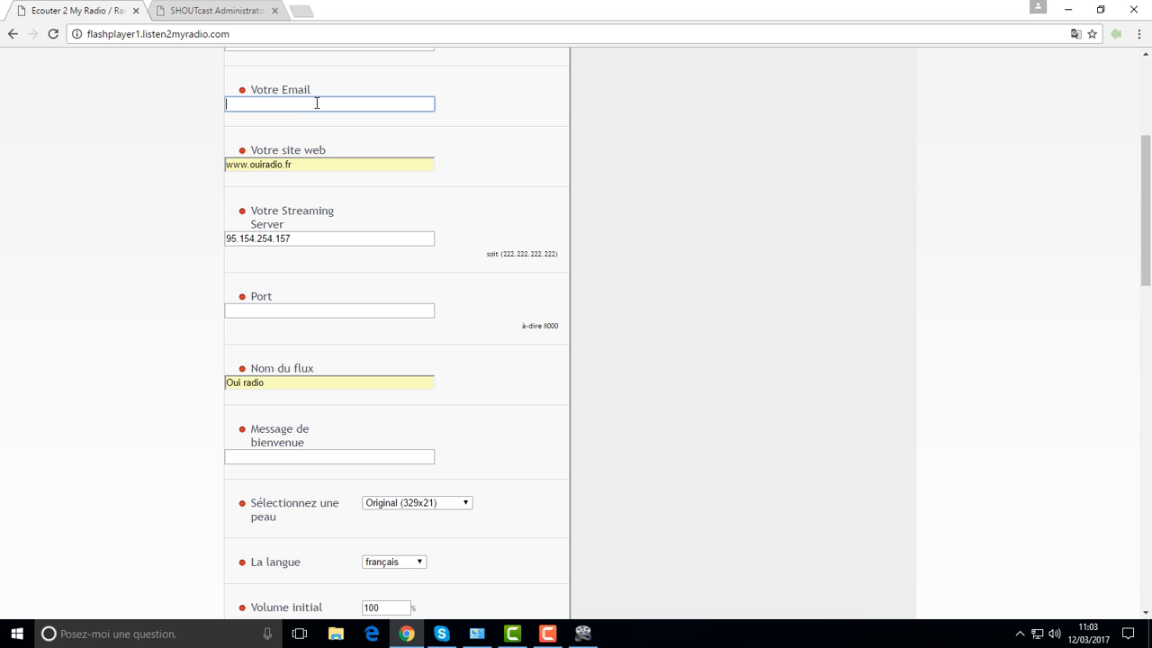
click(306, 136)
scroll(435, 150, up, 3)
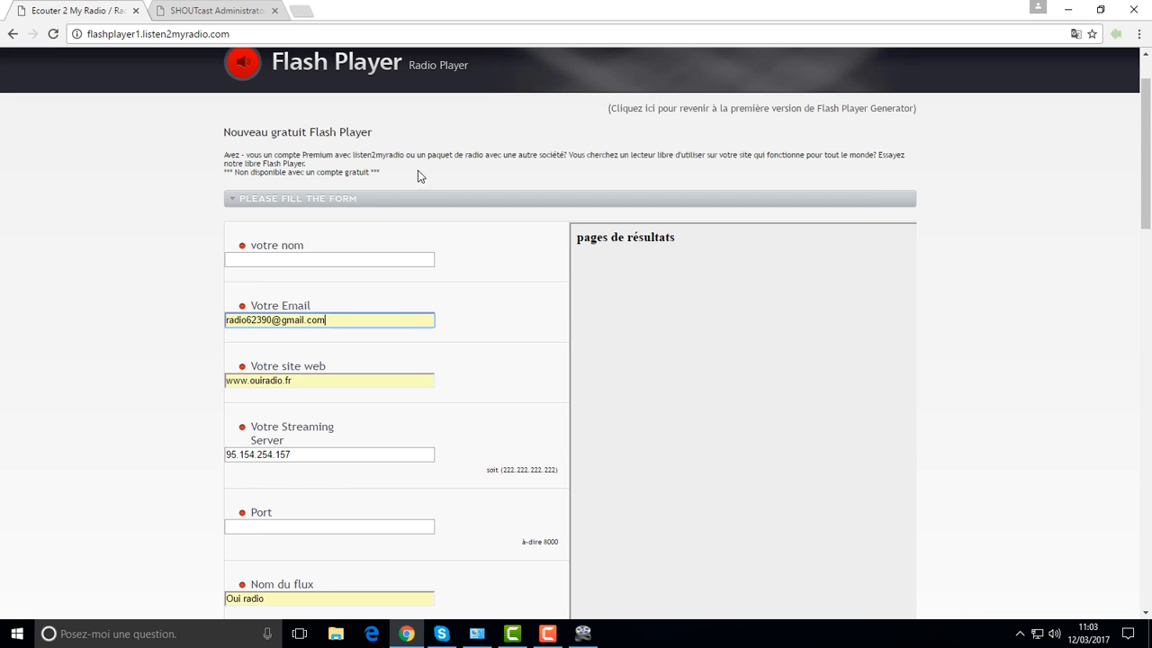
click(360, 259)
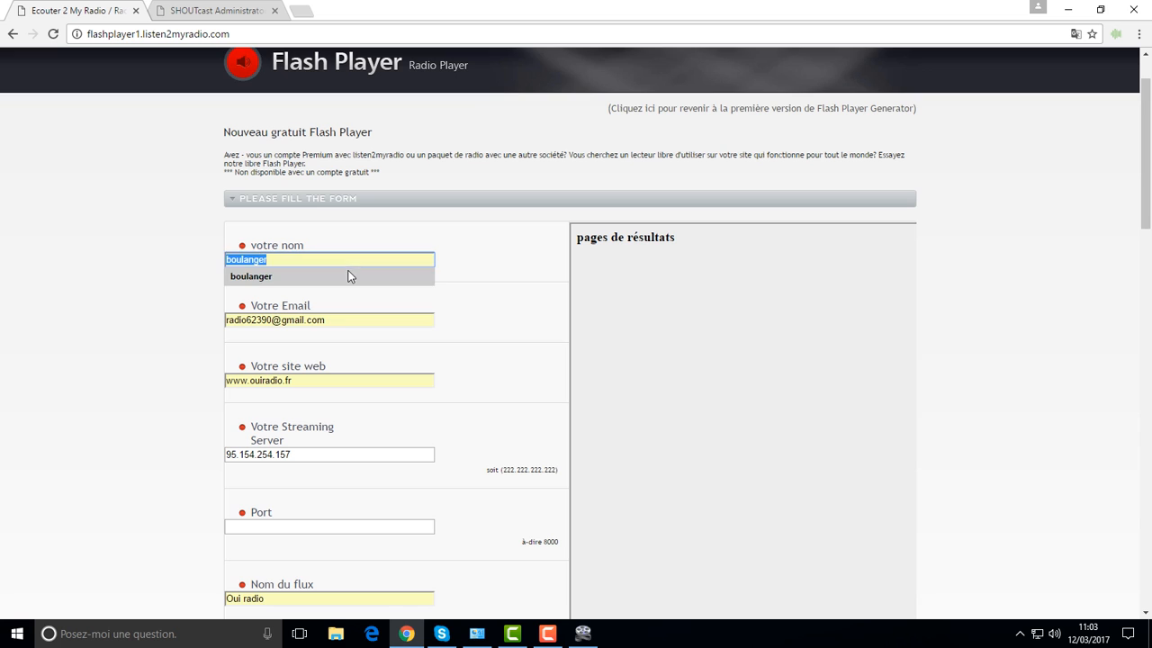
click(351, 276)
Step: Fill in port 4377 and the welcome message 'Salut a tous'
scroll(463, 281, down, 3)
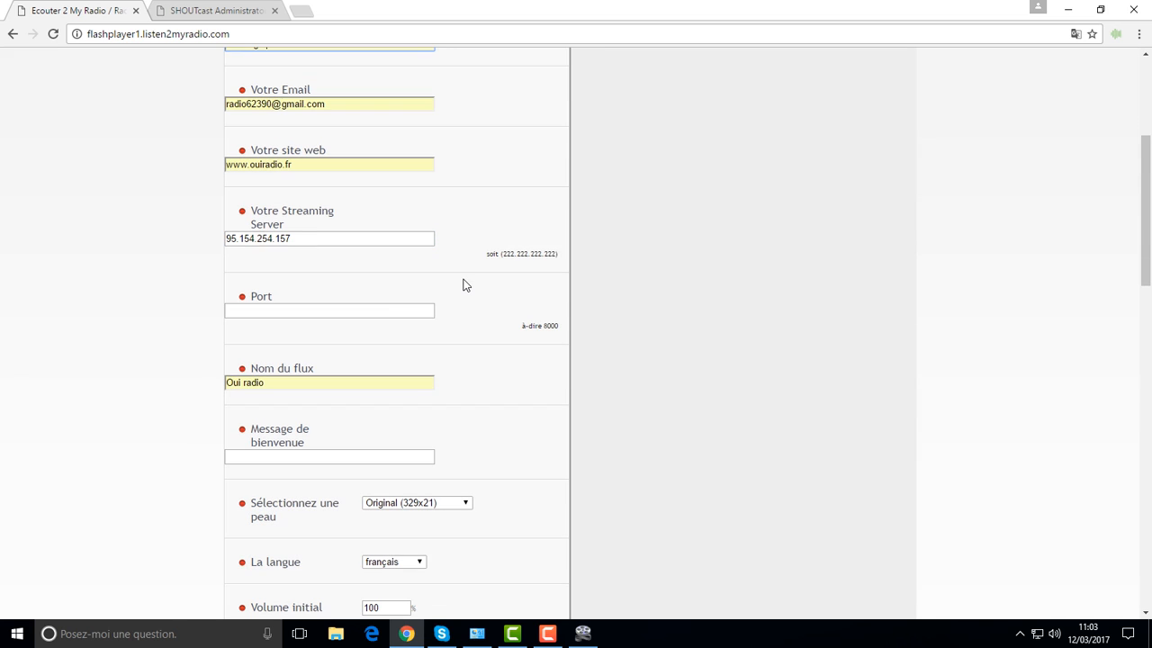
click(362, 311)
click(352, 330)
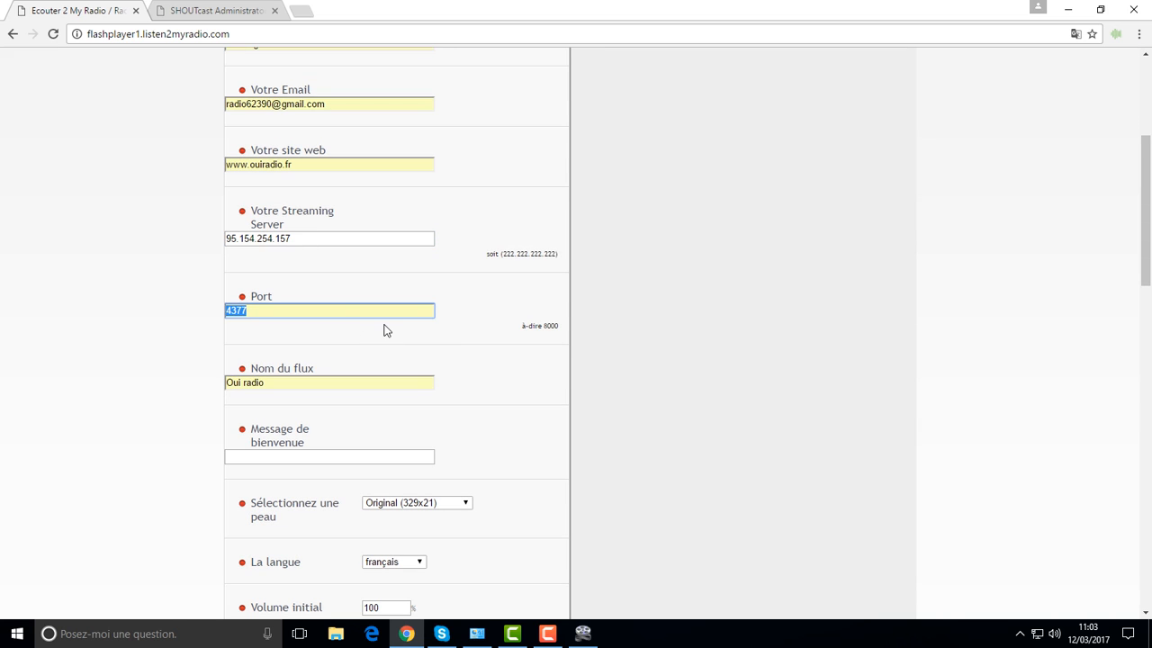
scroll(447, 334, down, 1)
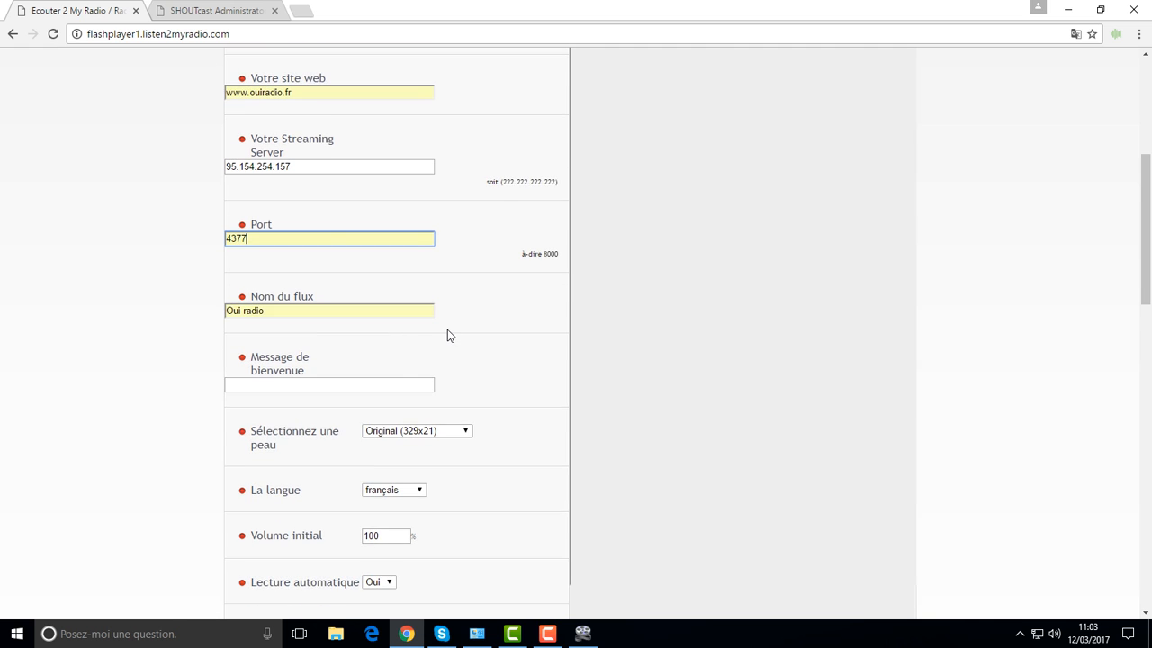
scroll(448, 331, down, 1)
click(342, 311)
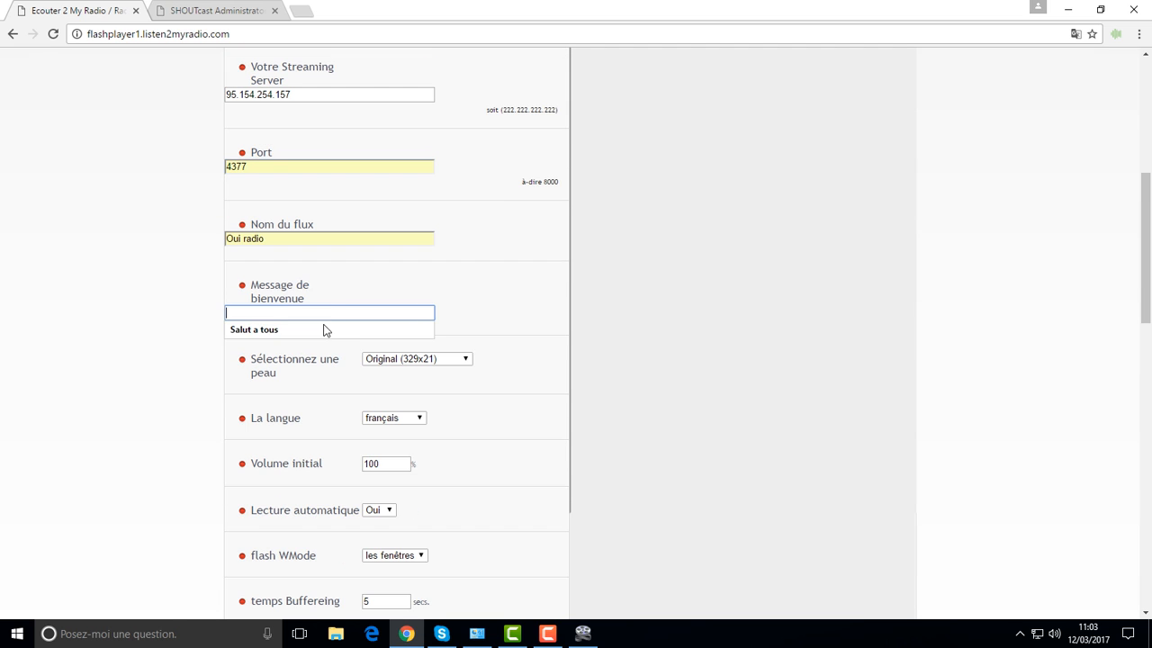
click(390, 330)
scroll(551, 304, down, 2)
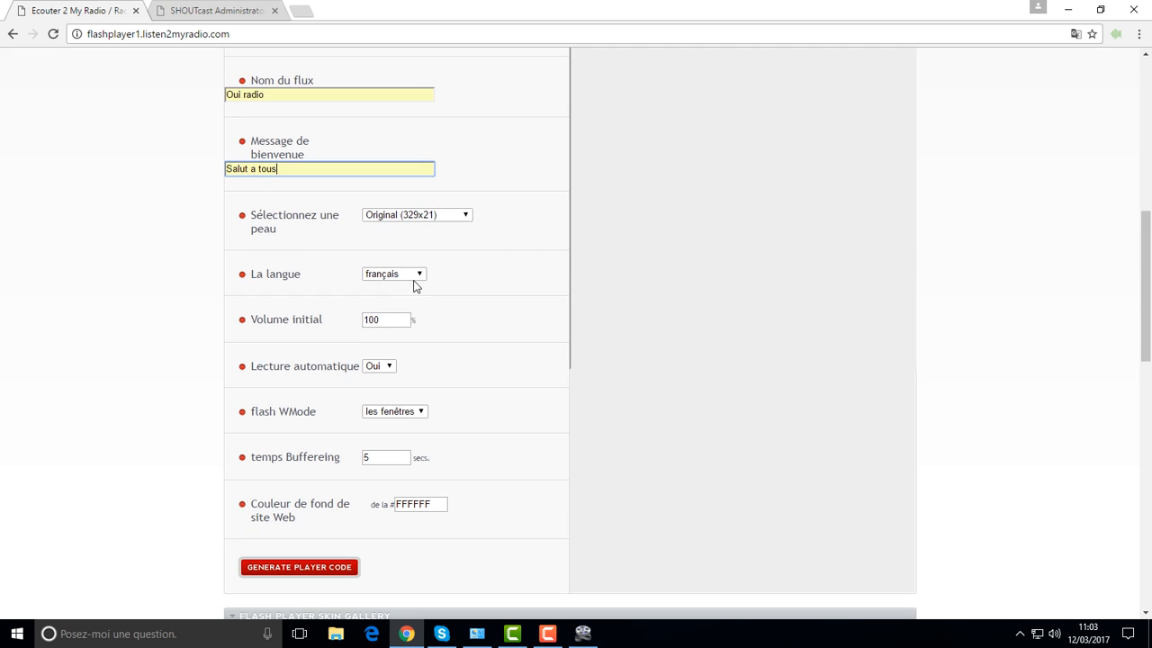
Step: Choose the SCRadio (160x100) player skin
scroll(456, 302, down, 1)
scroll(457, 298, down, 10)
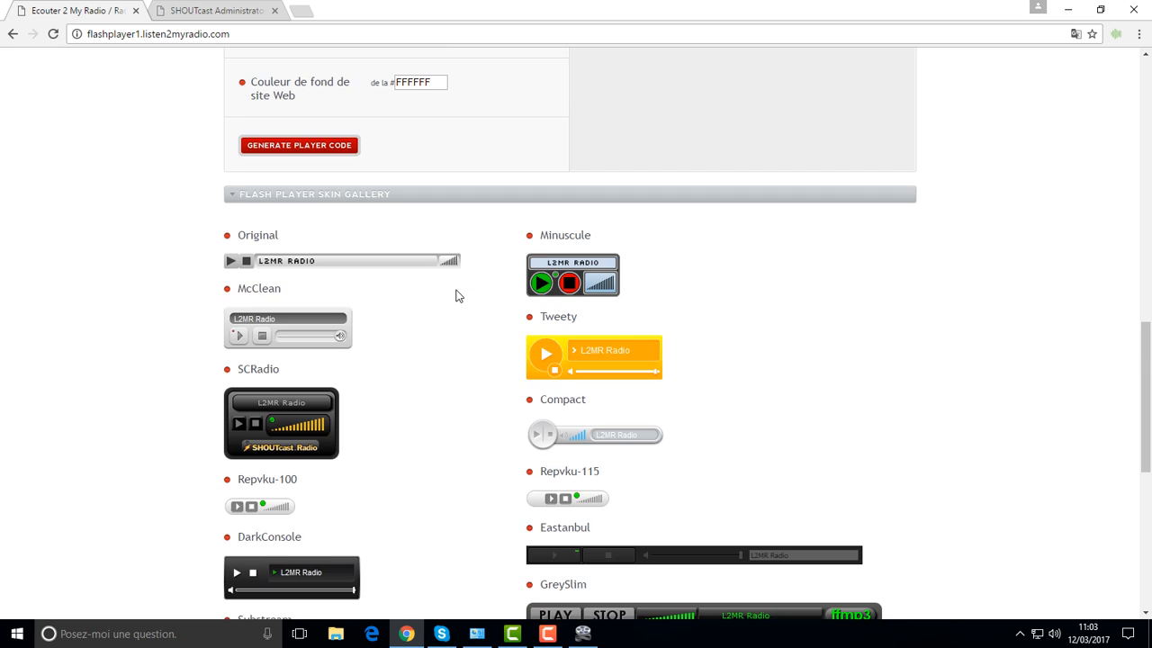
scroll(352, 294, up, 2)
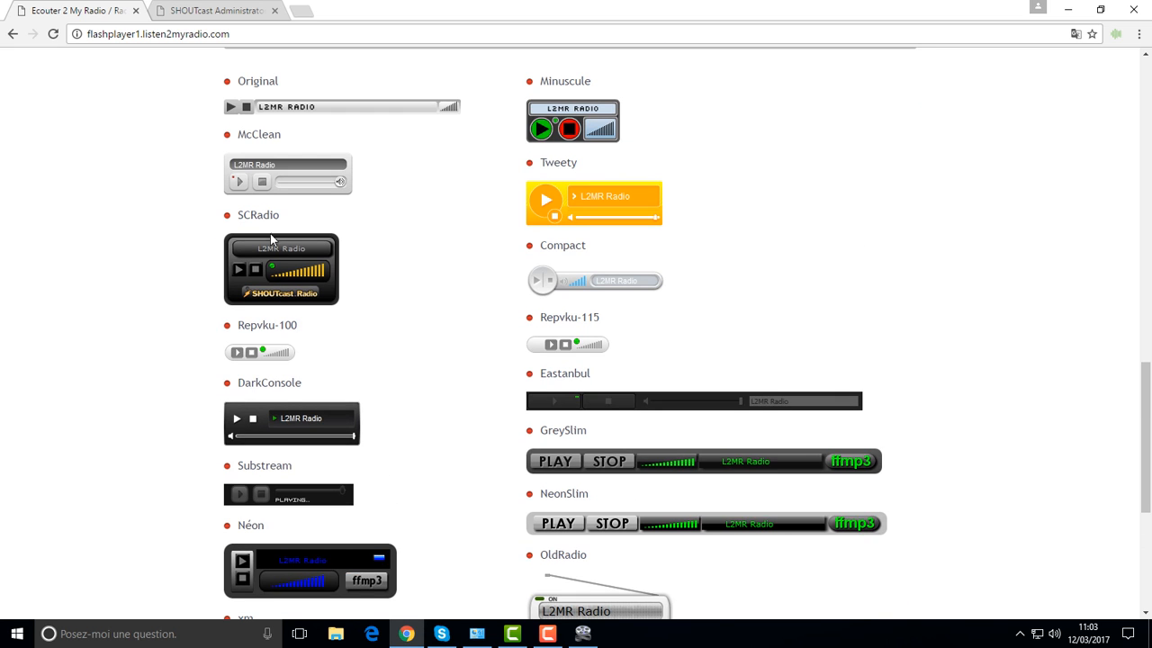
scroll(314, 234, up, 10)
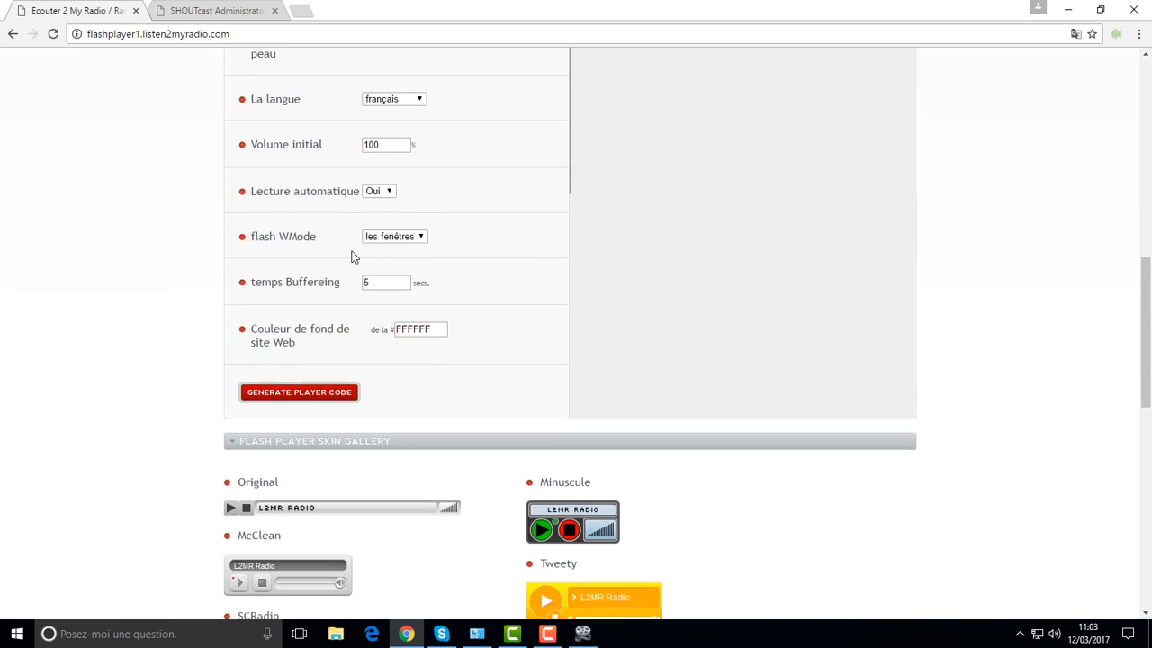
click(467, 289)
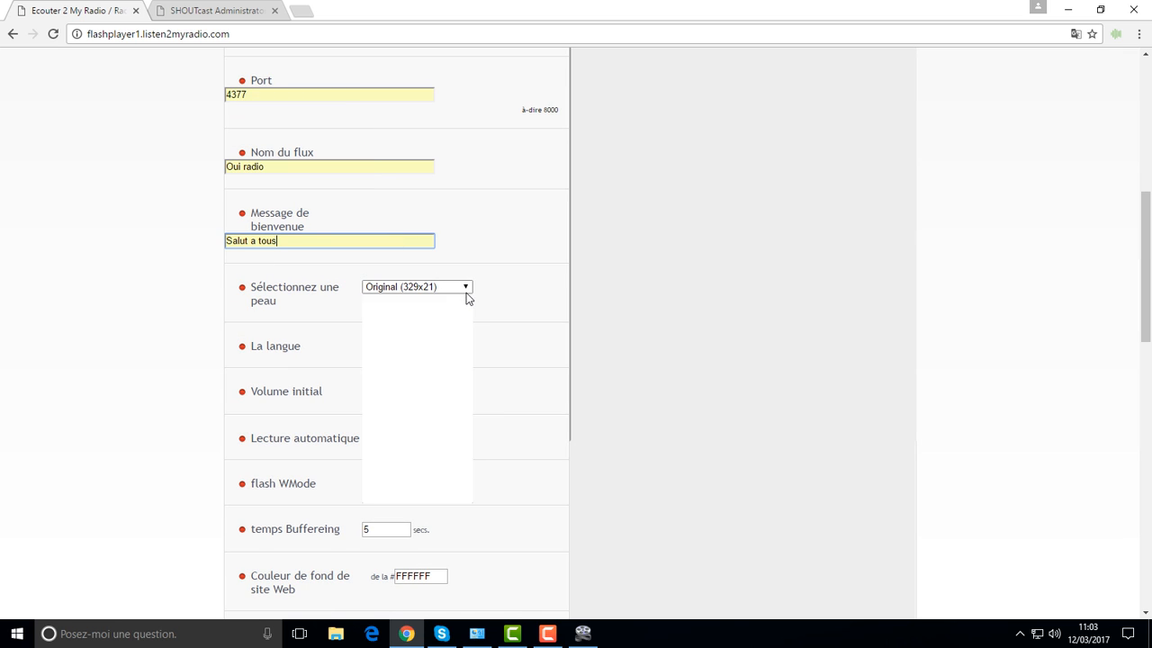
click(426, 351)
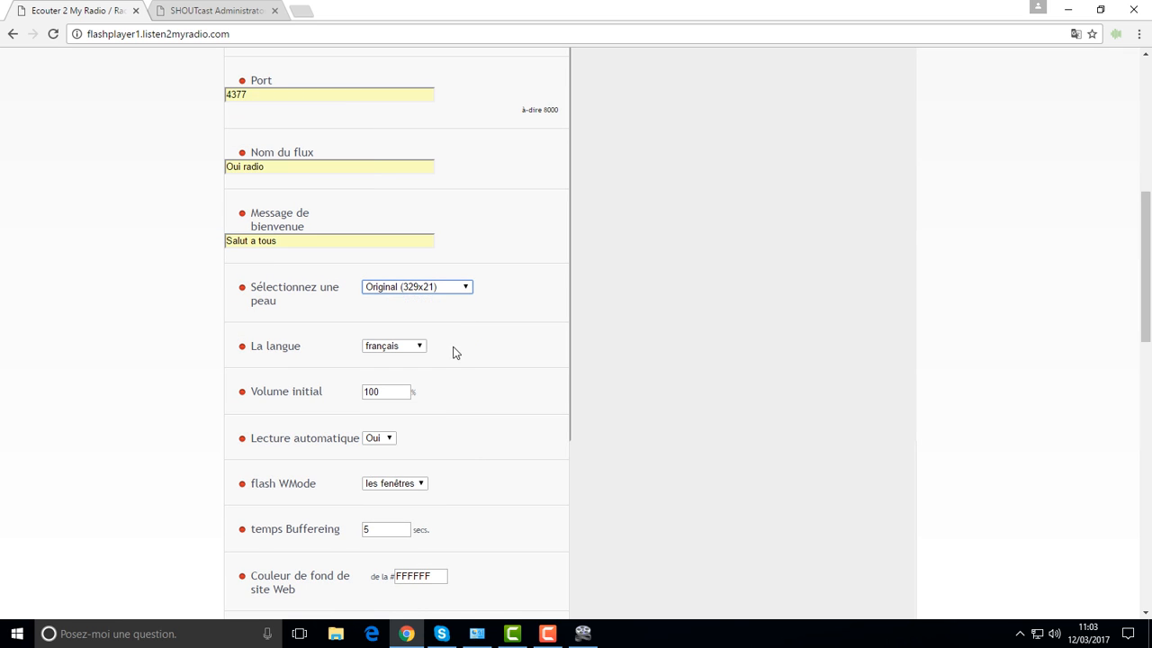
Step: Generate the player code and select the getInfo.js embed code in the Generated Code box
scroll(280, 309, down, 6)
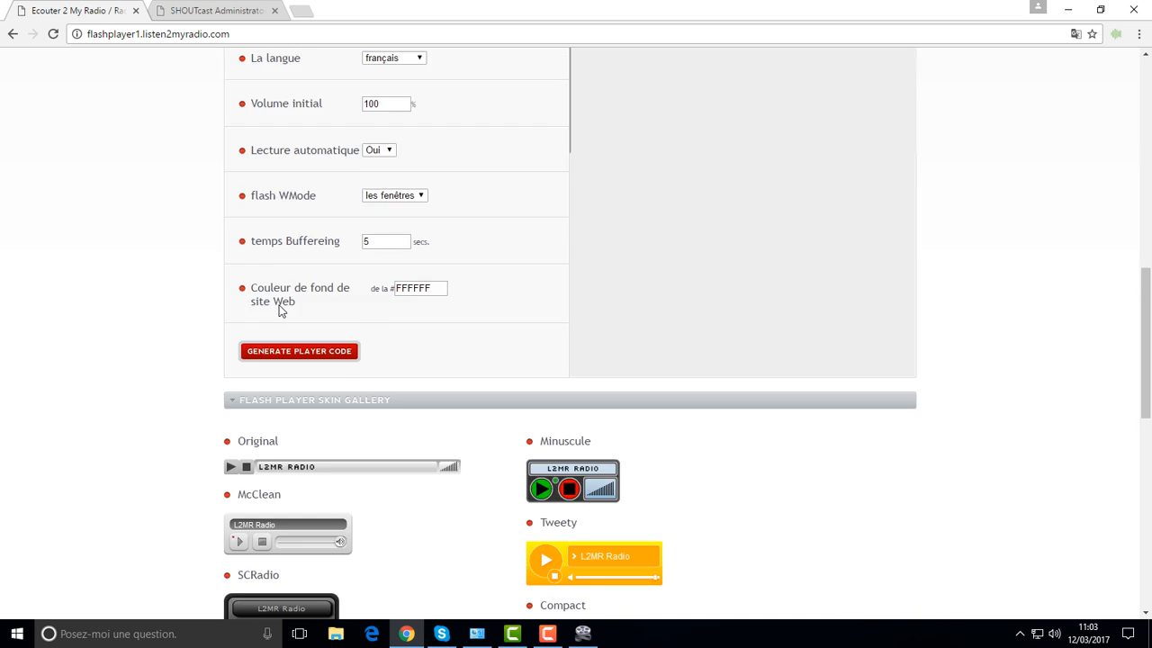
scroll(316, 195, up, 2)
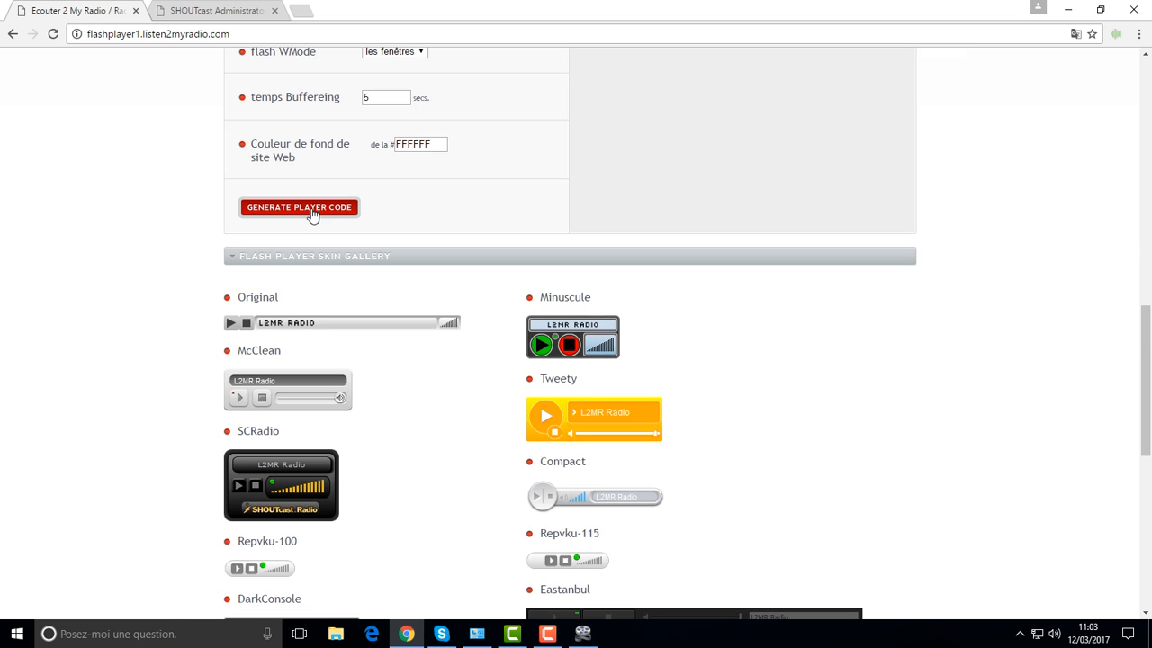
click(307, 217)
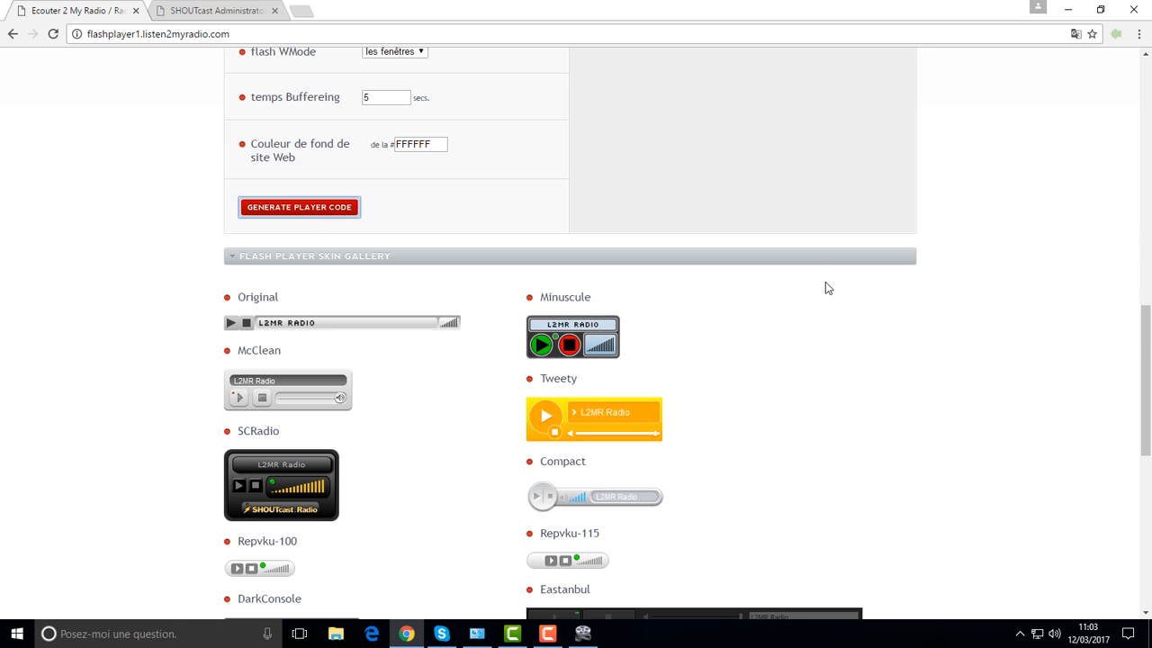
scroll(1023, 341, up, 8)
scroll(1023, 348, up, 3)
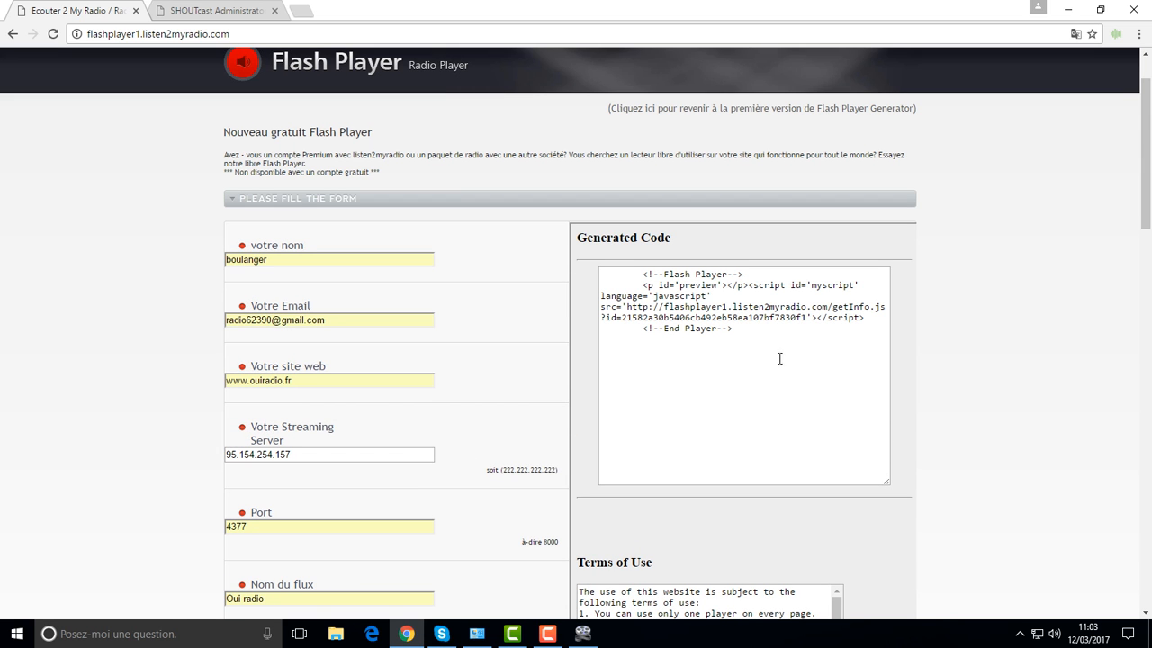
drag(643, 285, 817, 323)
click(817, 325)
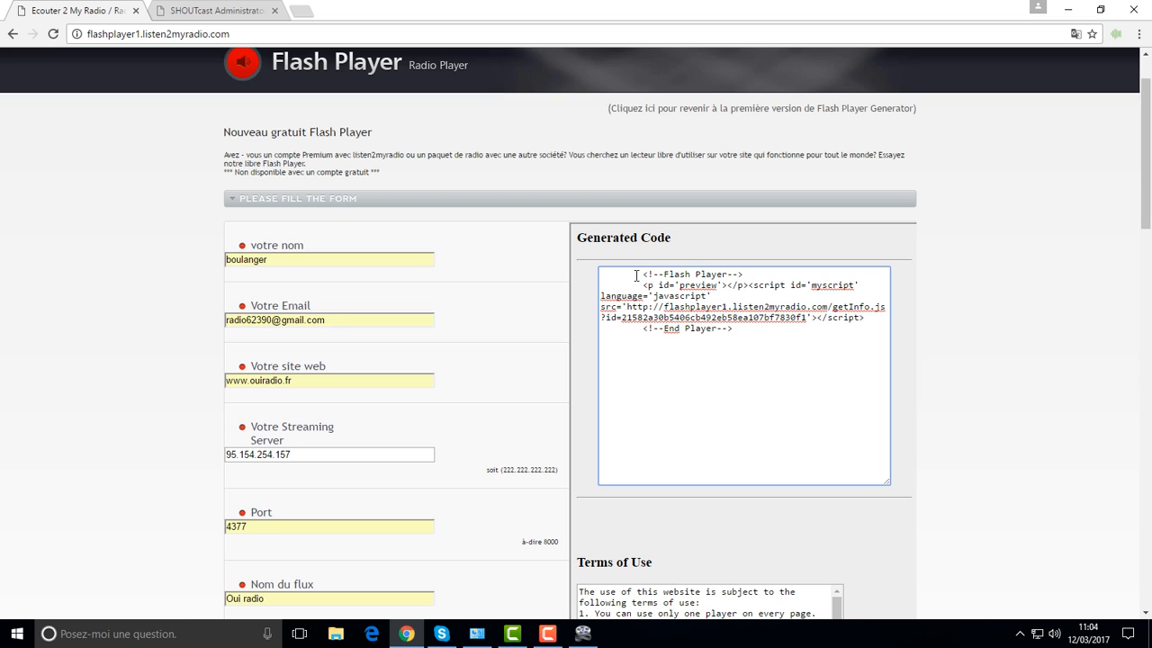
drag(643, 274, 886, 337)
click(807, 369)
scroll(458, 378, down, 10)
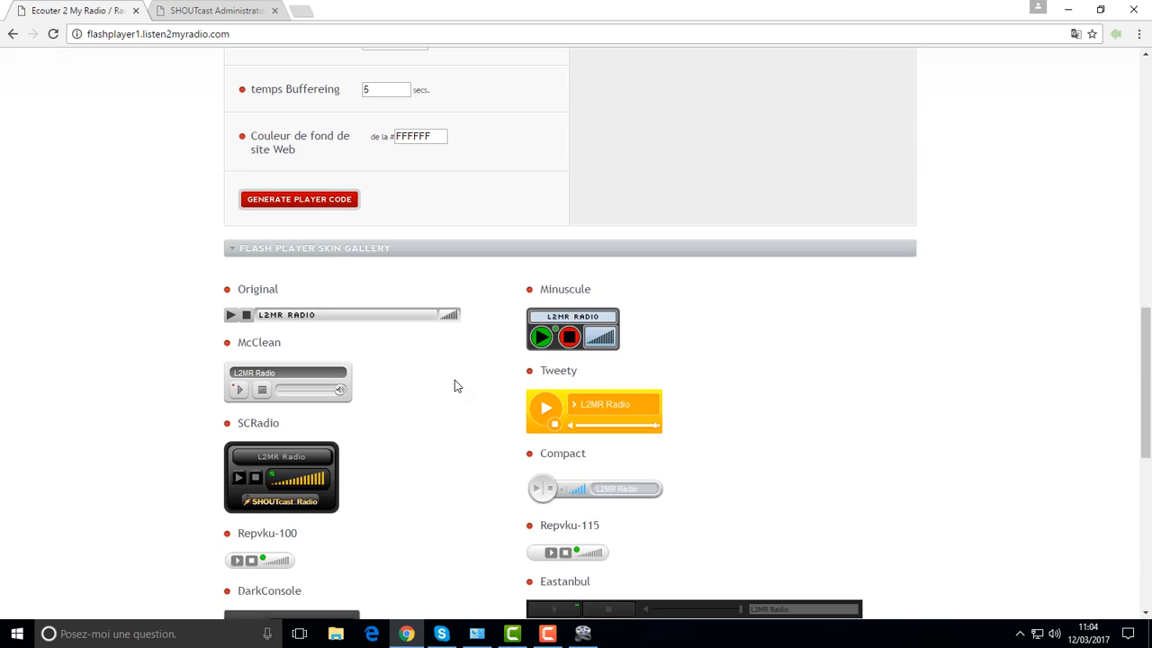
scroll(454, 386, down, 1)
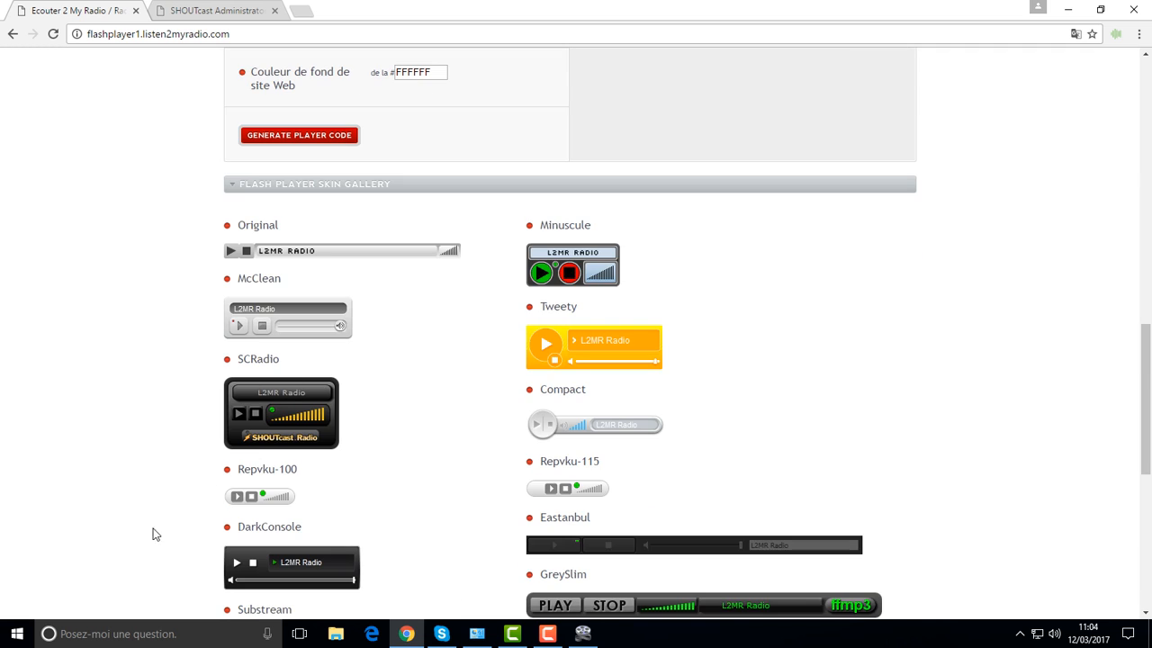
scroll(216, 528, up, 12)
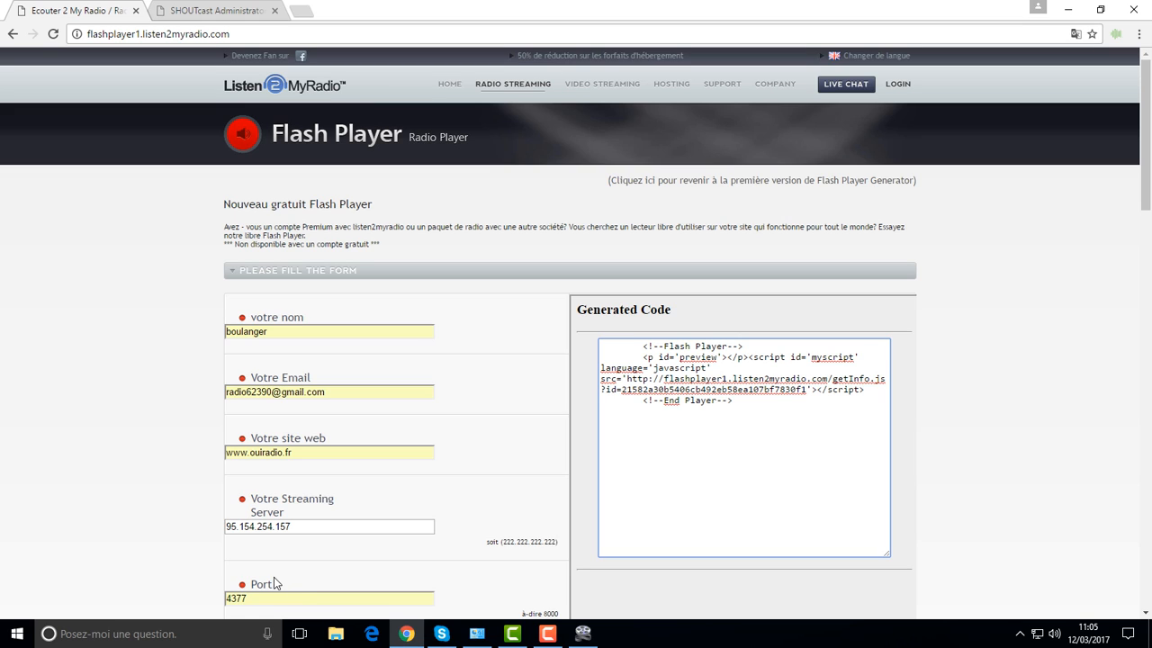
click(551, 635)
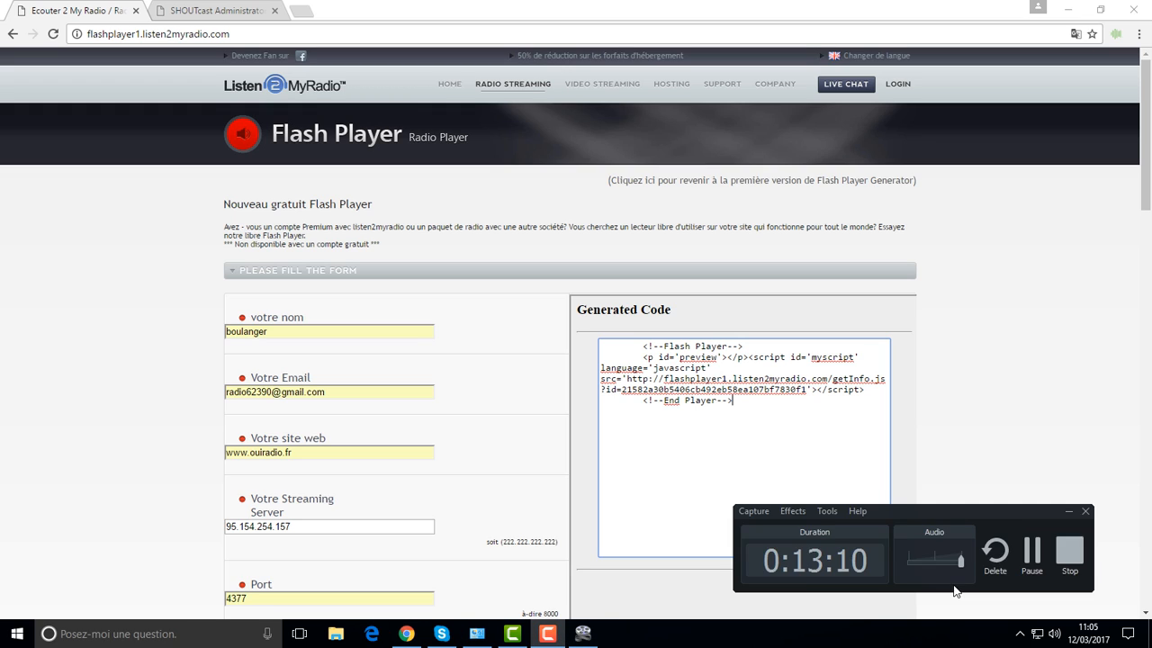